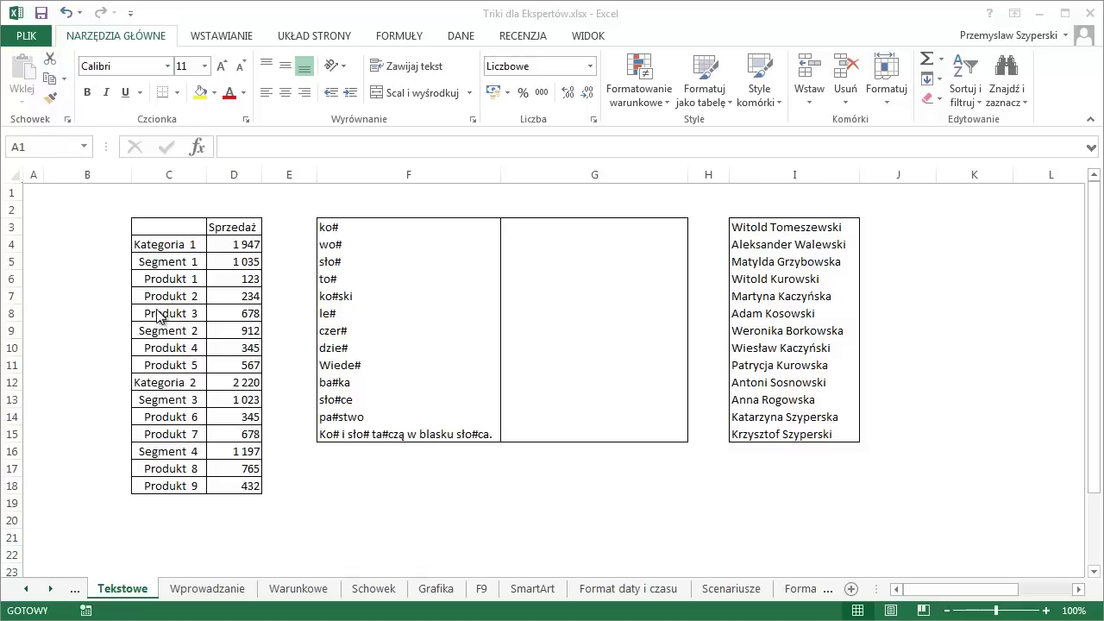
Enter =USUŃ.ZBĘDNE.ODSTĘPY(C4) in B4 to trim the first label.
{"action": "left_click", "coordinate": [101, 245]}
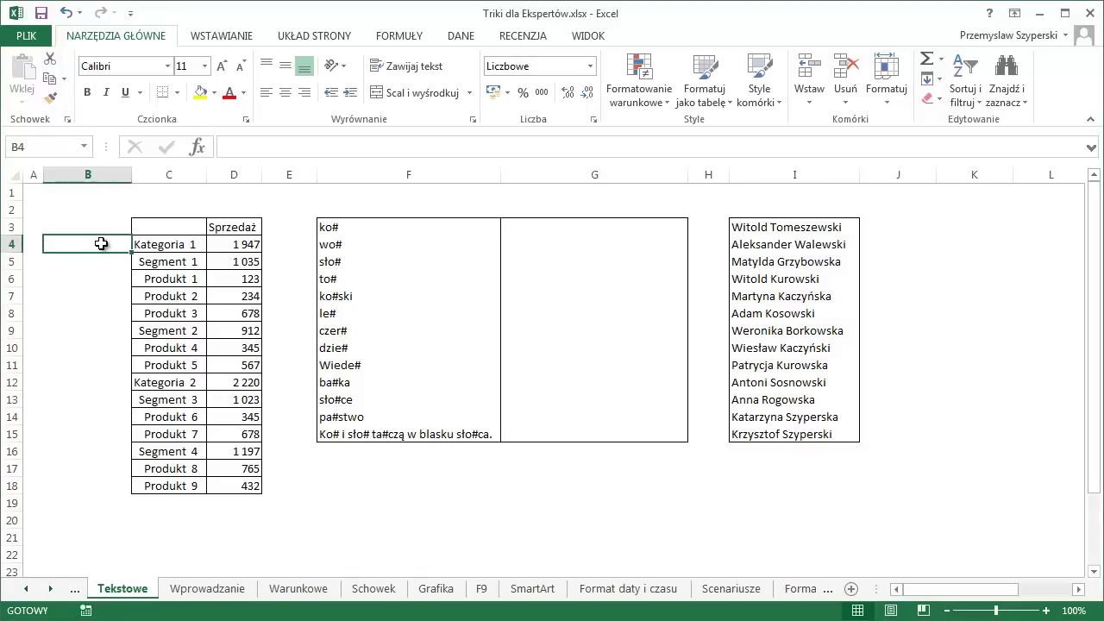
{"action": "type", "text": "=usu"}
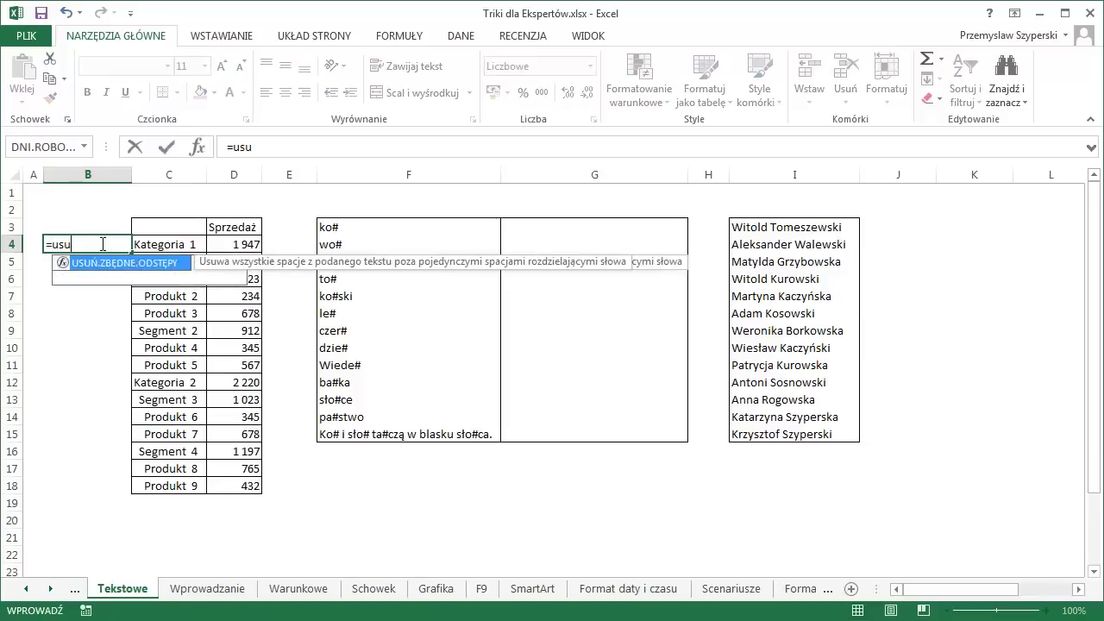
{"action": "double_click", "coordinate": [104, 263]}
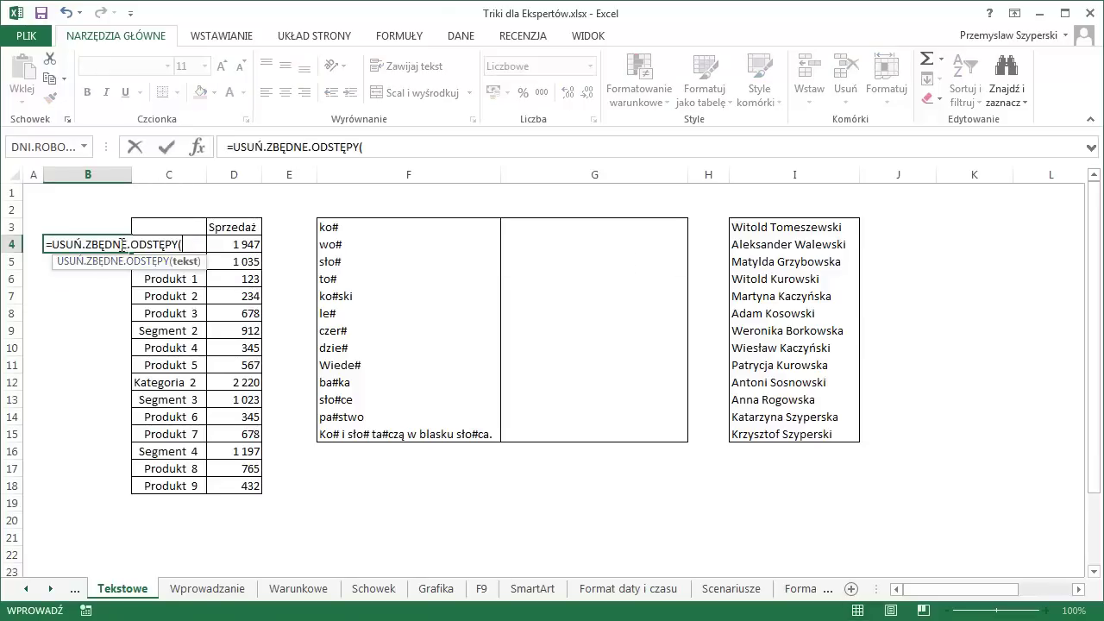
{"action": "left_click", "coordinate": [160, 222]}
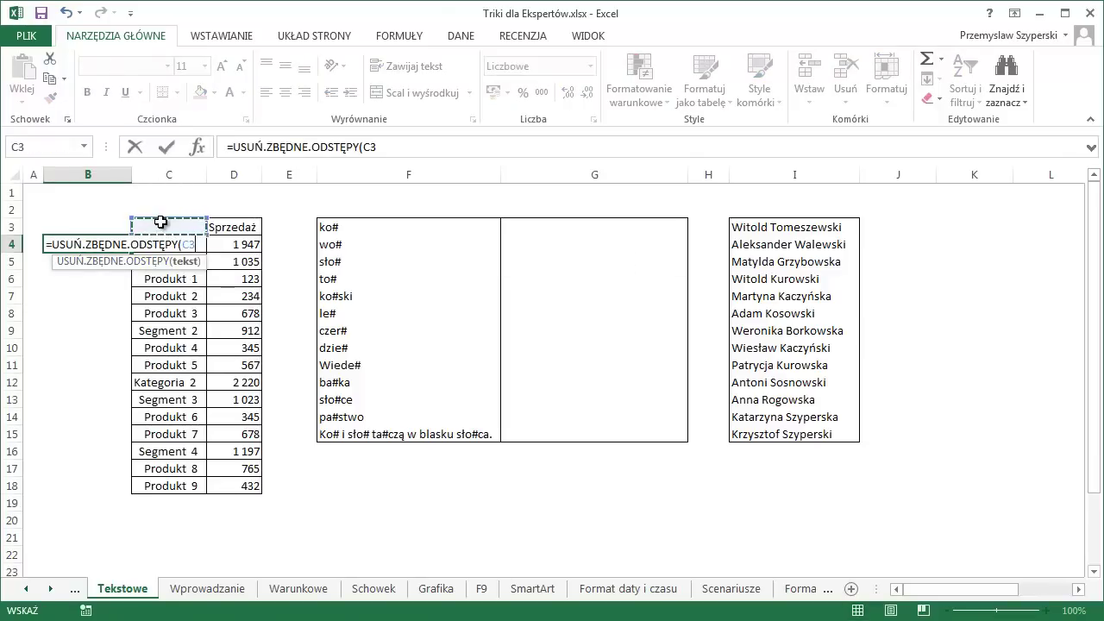
{"action": "key", "text": "Down"}
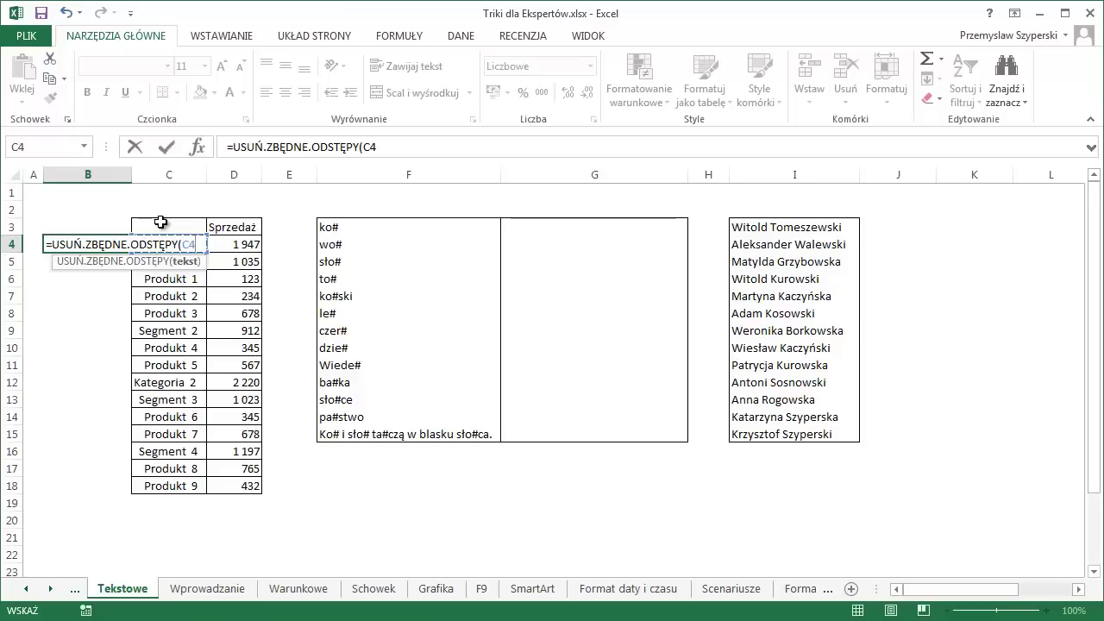
{"action": "key", "text": "Return"}
Fill the trim formula down to B18 and paste B4:B18 over C4 as values.
{"action": "left_click", "coordinate": [125, 245]}
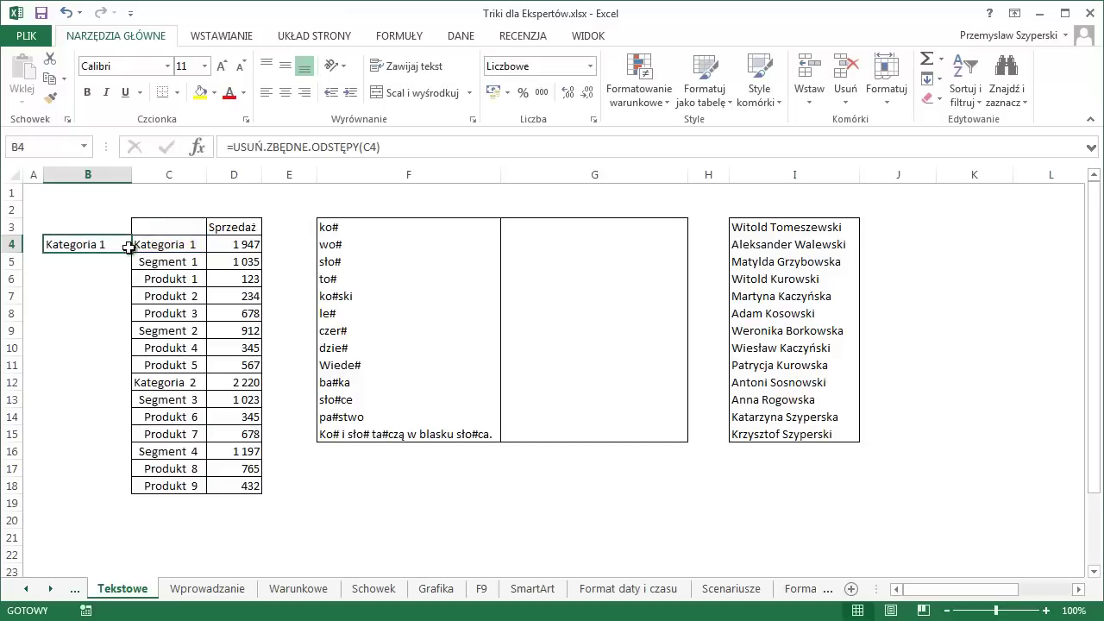
{"action": "double_click", "coordinate": [131, 253]}
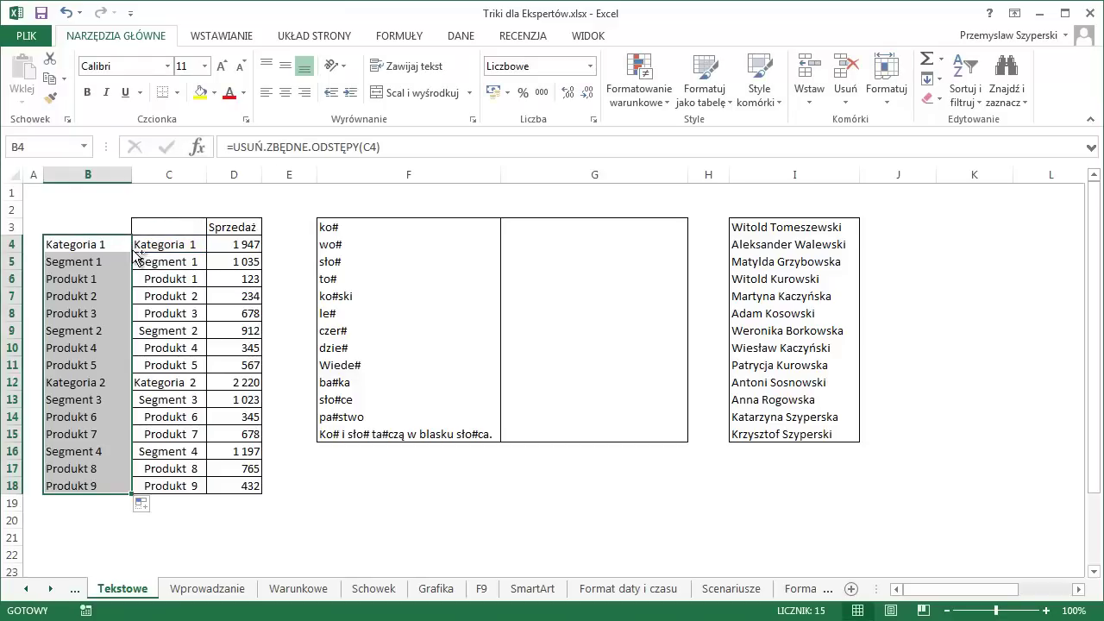
{"action": "key", "text": "ctrl+c"}
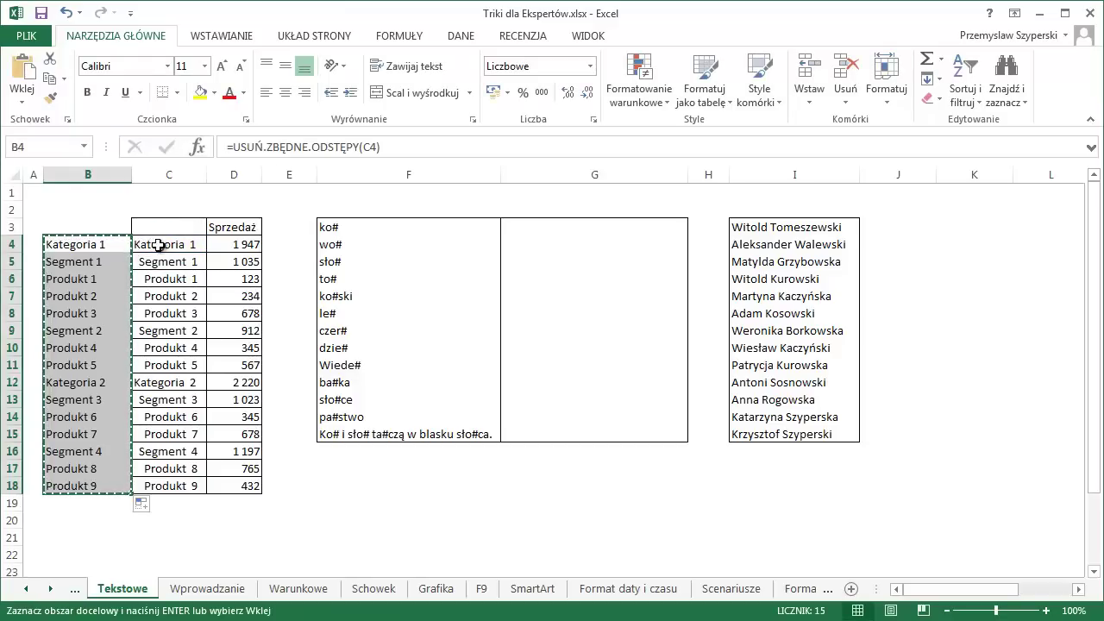
{"action": "left_click", "coordinate": [157, 245]}
{"action": "right_click", "coordinate": [162, 245]}
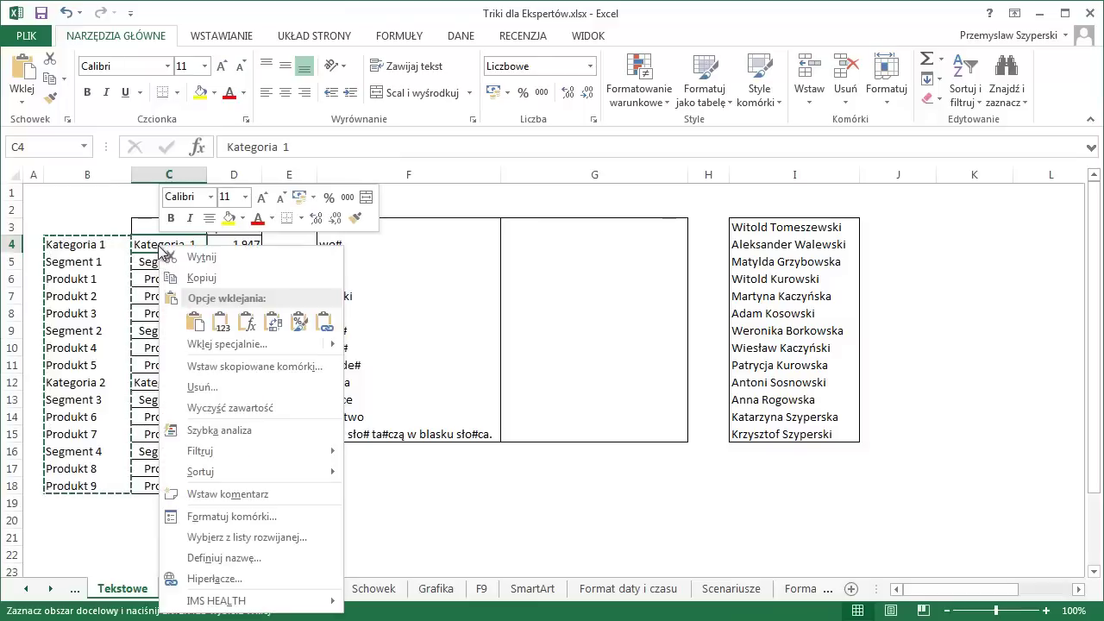
{"action": "left_click", "coordinate": [217, 324]}
Clear the helper formulas from column B.
{"action": "left_click", "coordinate": [92, 176]}
{"action": "key", "text": "Delete"}
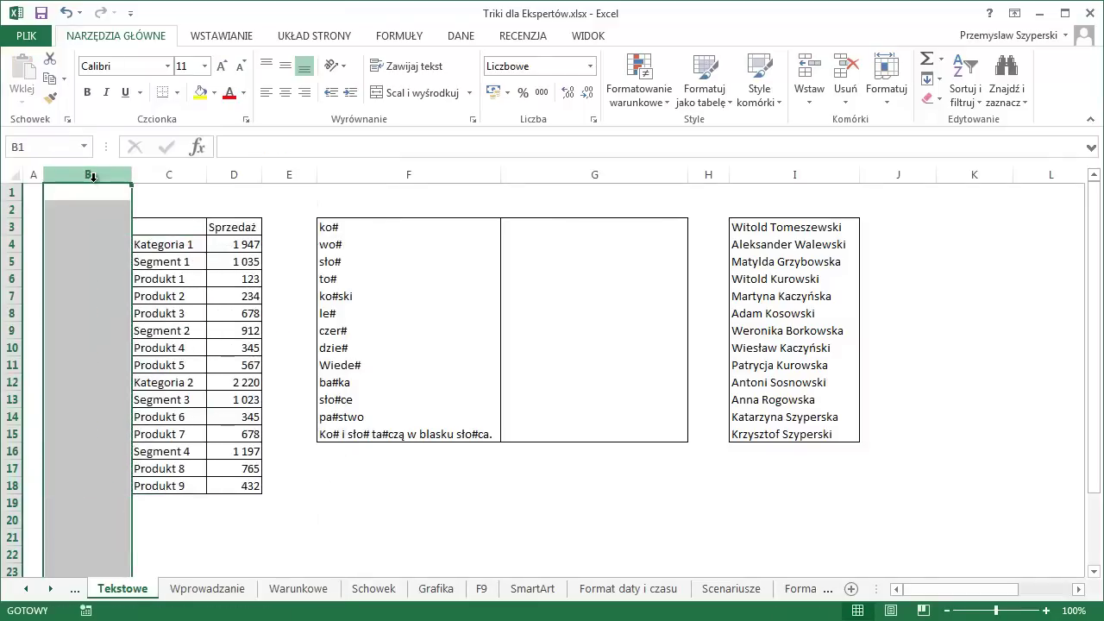
{"action": "left_click", "coordinate": [89, 242]}
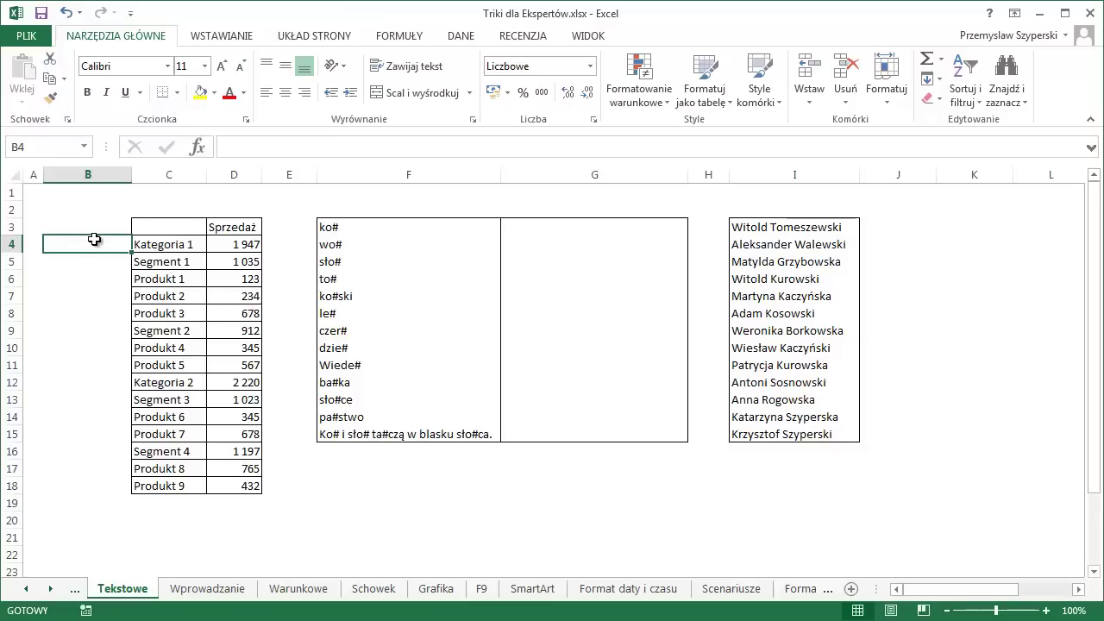
{"action": "left_click", "coordinate": [460, 236]}
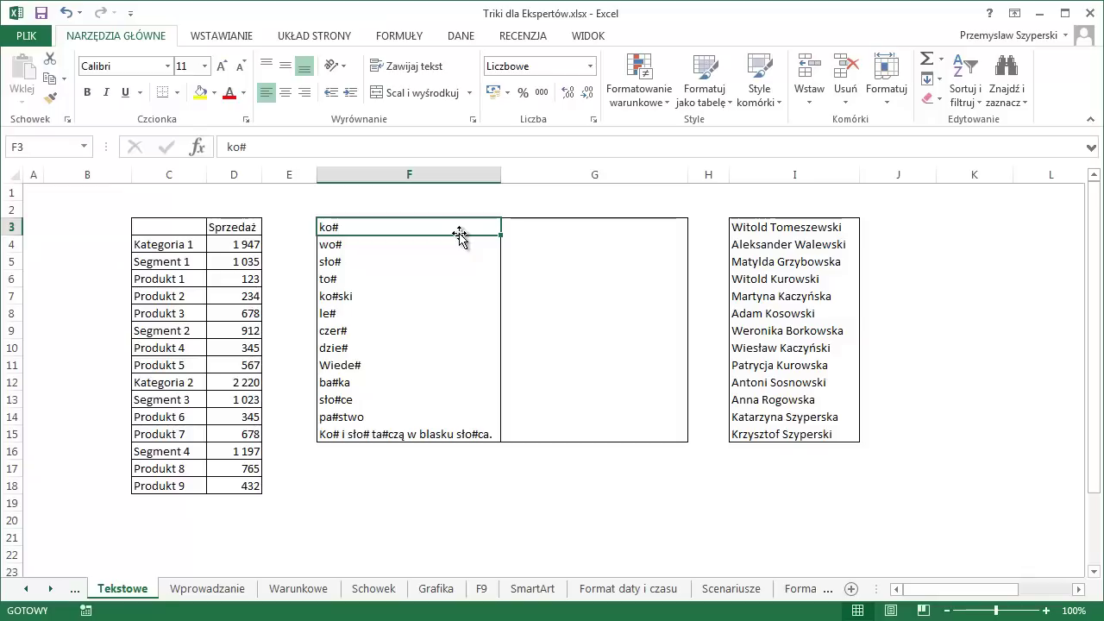
Enter =PODSTAW(F3;"#";"ń") in G3 to replace # with ń.
{"action": "left_click", "coordinate": [575, 227]}
{"action": "type", "text": "="}
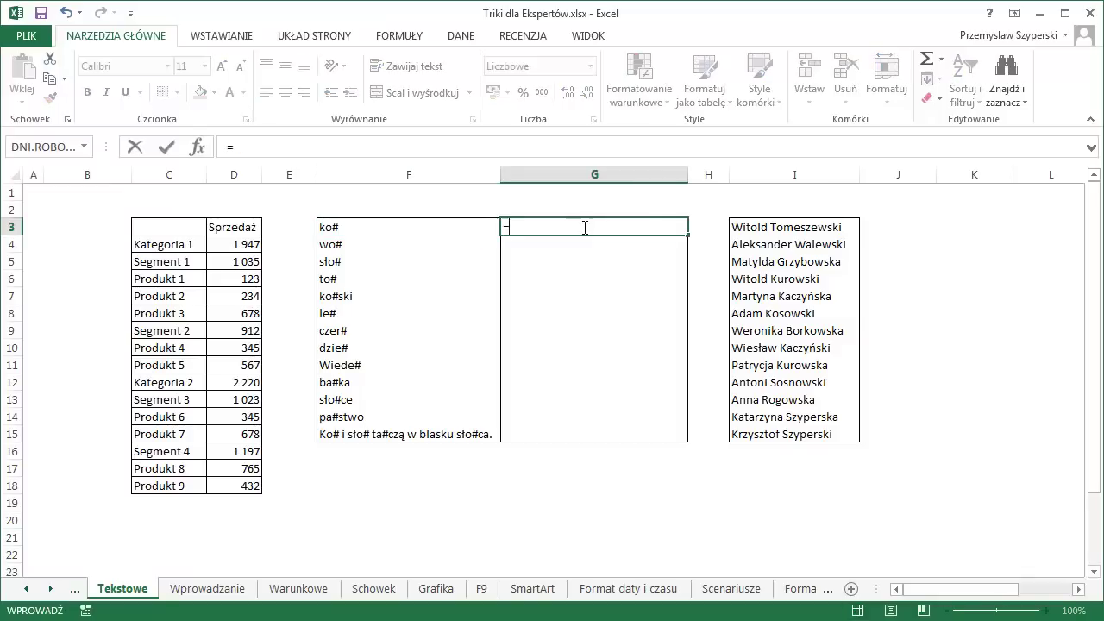
{"action": "type", "text": "pod"}
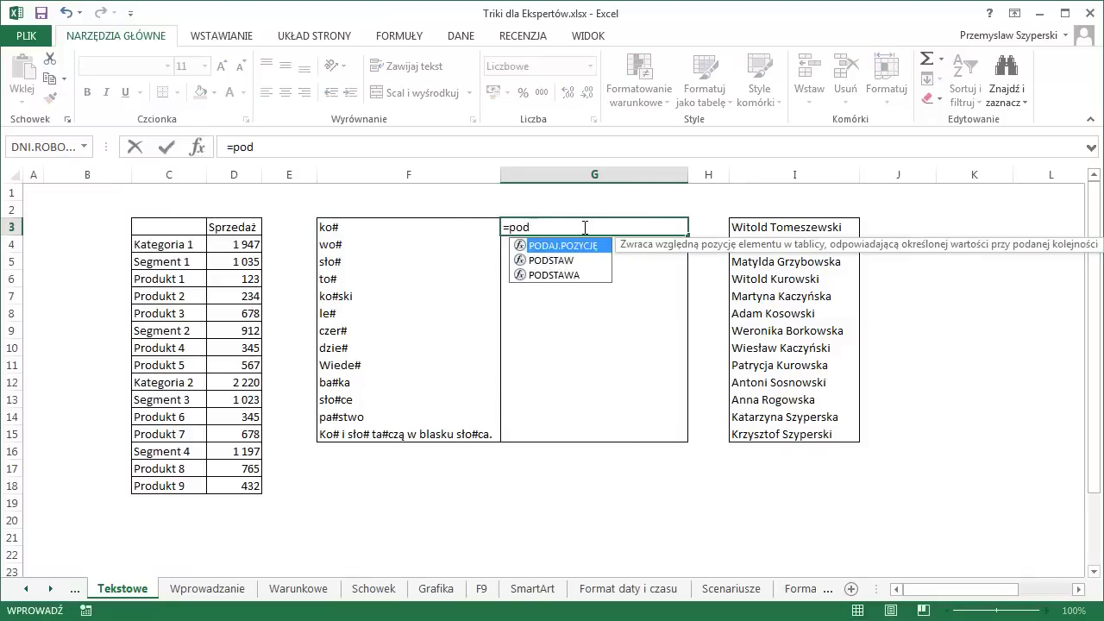
{"action": "type", "text": "s"}
{"action": "double_click", "coordinate": [566, 246]}
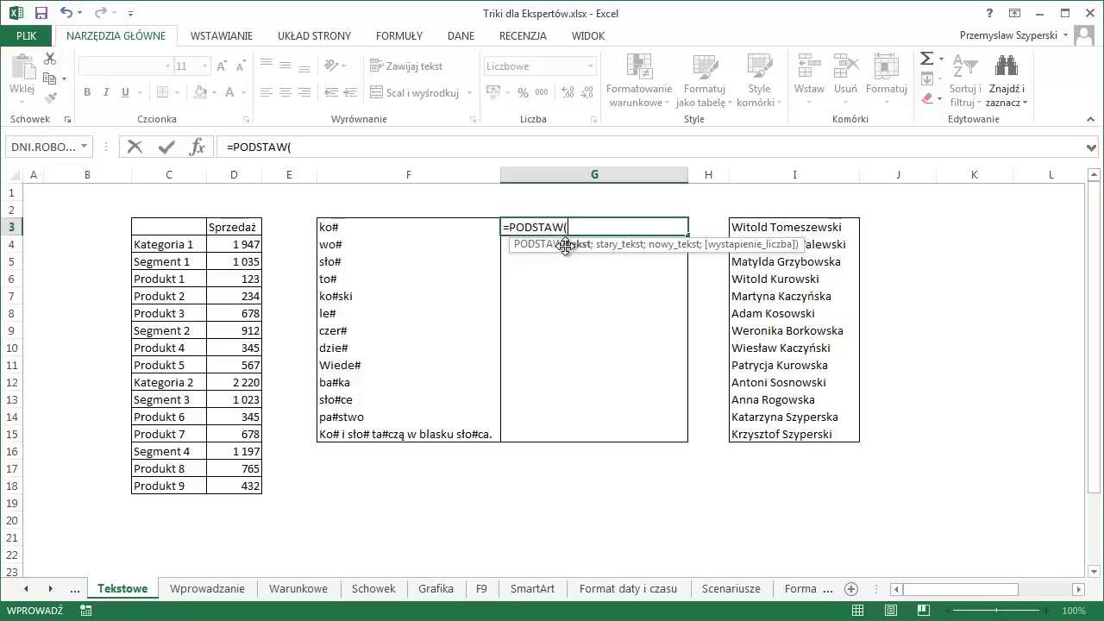
{"action": "left_click", "coordinate": [370, 227]}
{"action": "type", "text": ";"}
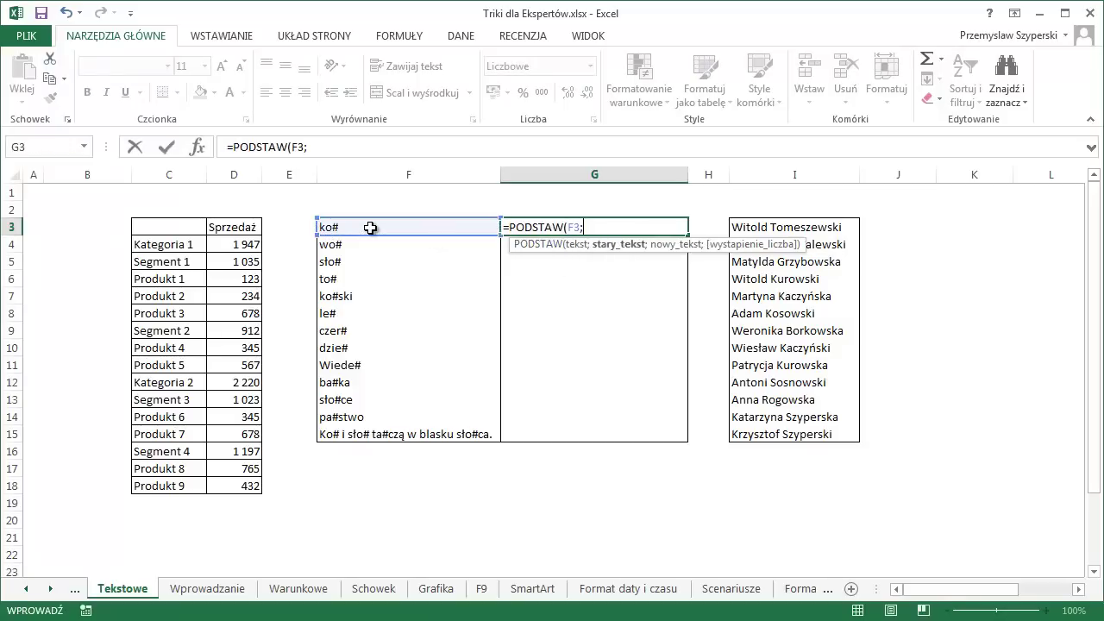
{"action": "type", "text": "\"#"}
{"action": "type", "text": "\";"}
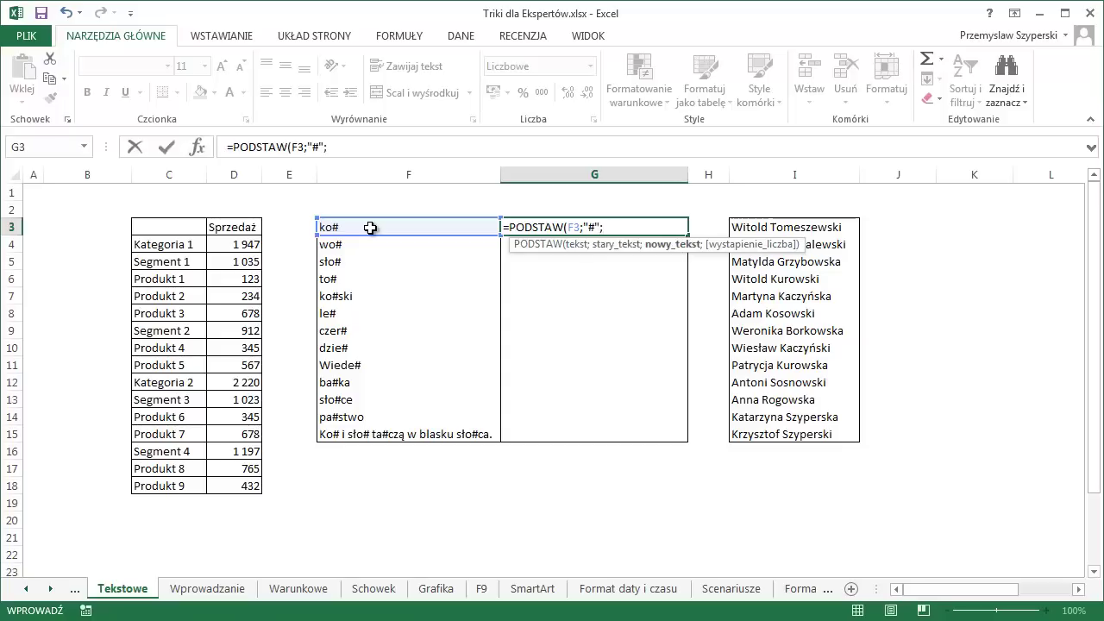
{"action": "type", "text": "\""}
{"action": "type", "text": "ń"}
{"action": "type", "text": "\")"}
{"action": "key", "text": "Return"}
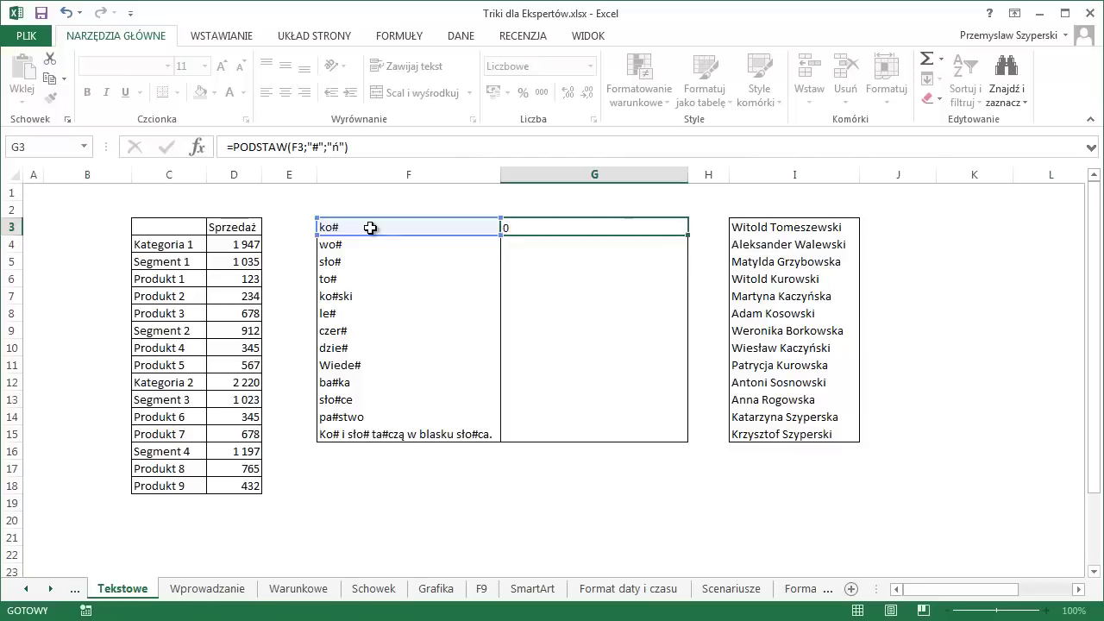
Fill the G3 formula down to G15 without formatting.
{"action": "left_click", "coordinate": [596, 226]}
{"action": "left_click_drag", "start_coordinate": [688, 236], "coordinate": [684, 452]}
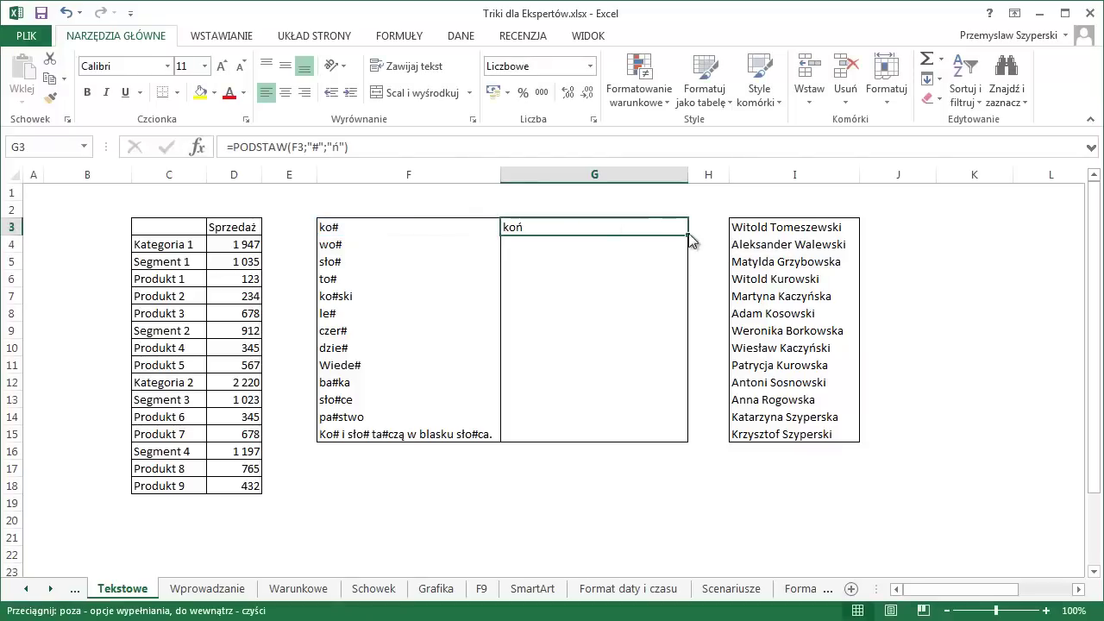
{"action": "left_click", "coordinate": [768, 505]}
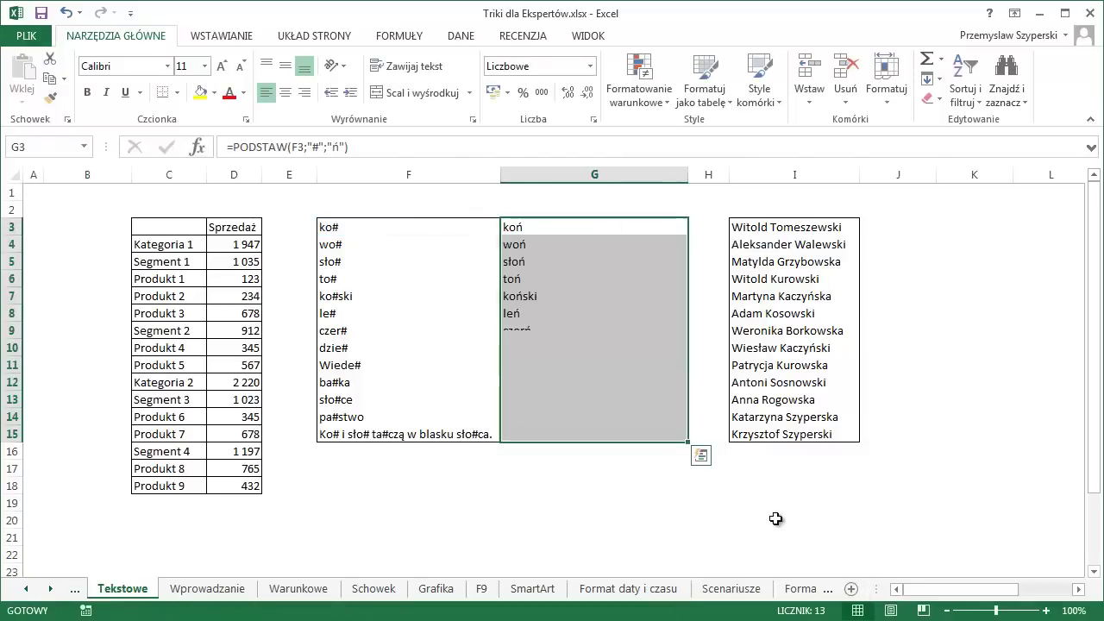
{"action": "left_click", "coordinate": [649, 483]}
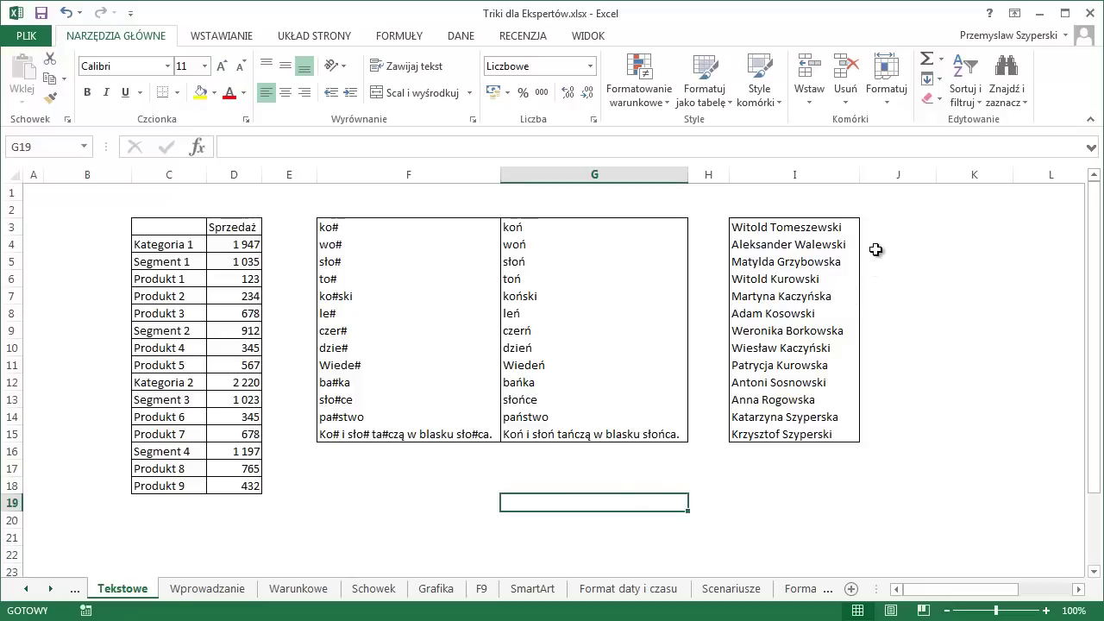
{"action": "left_click", "coordinate": [876, 223]}
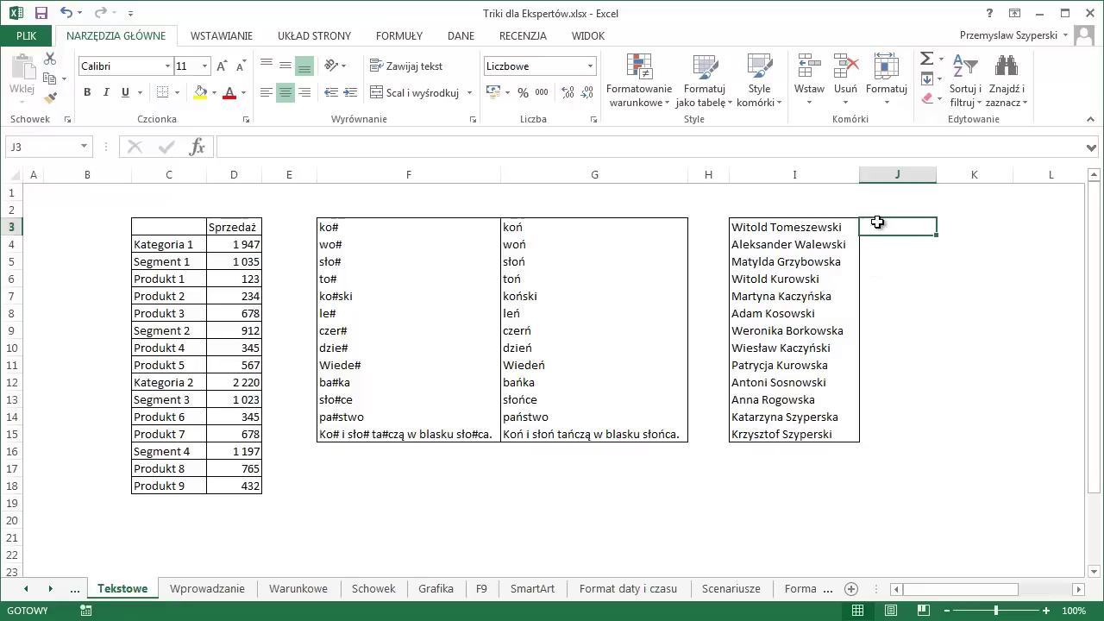
Enter =SZUKAJ.TEKST(" ";I3) in J3, giving 7, and fill it down to J15.
{"action": "type", "text": "="}
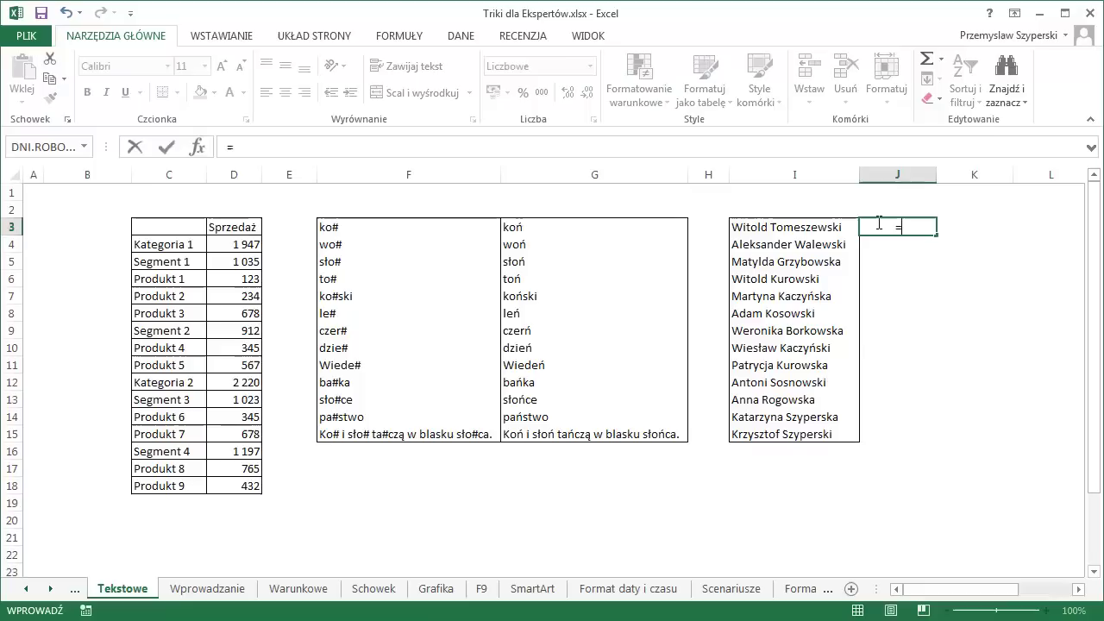
{"action": "type", "text": "szu"}
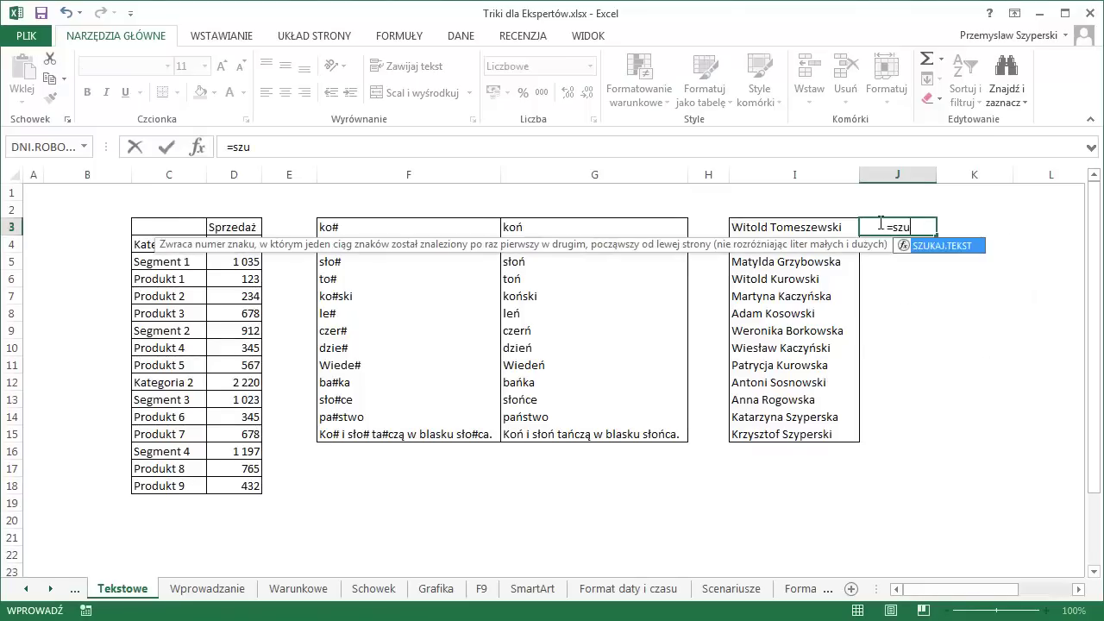
{"action": "double_click", "coordinate": [954, 248]}
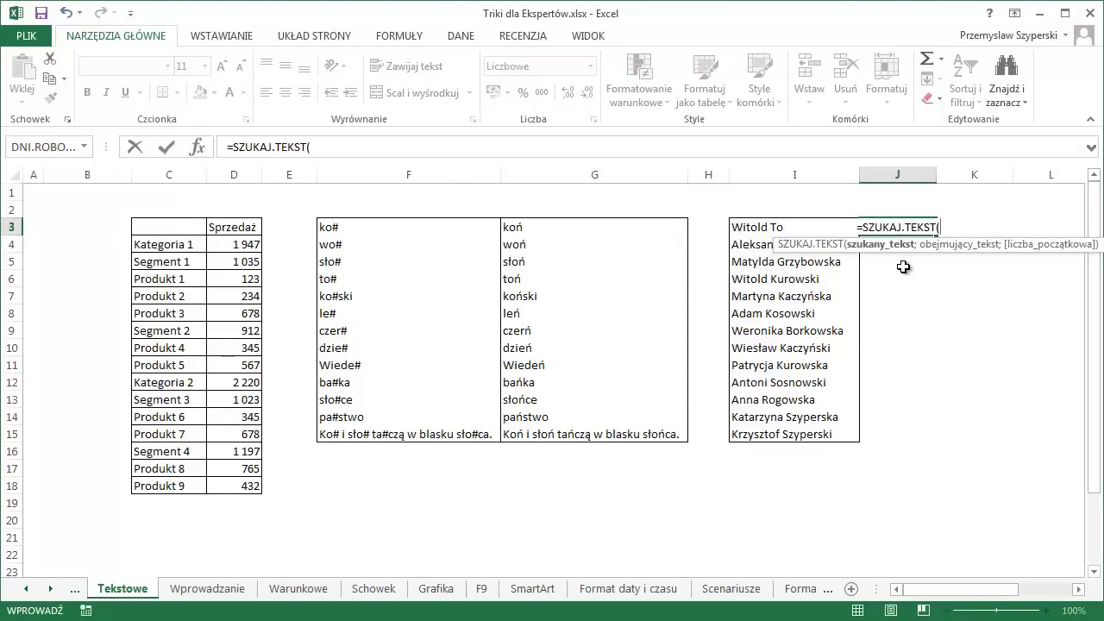
{"action": "type", "text": "\" \";"}
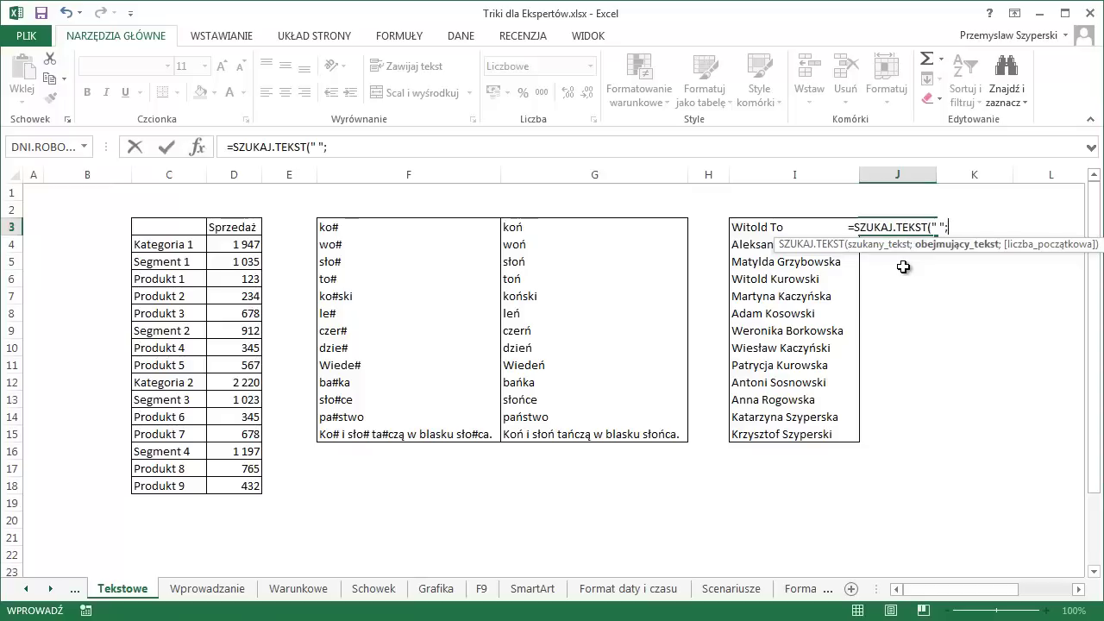
{"action": "left_click", "coordinate": [757, 225]}
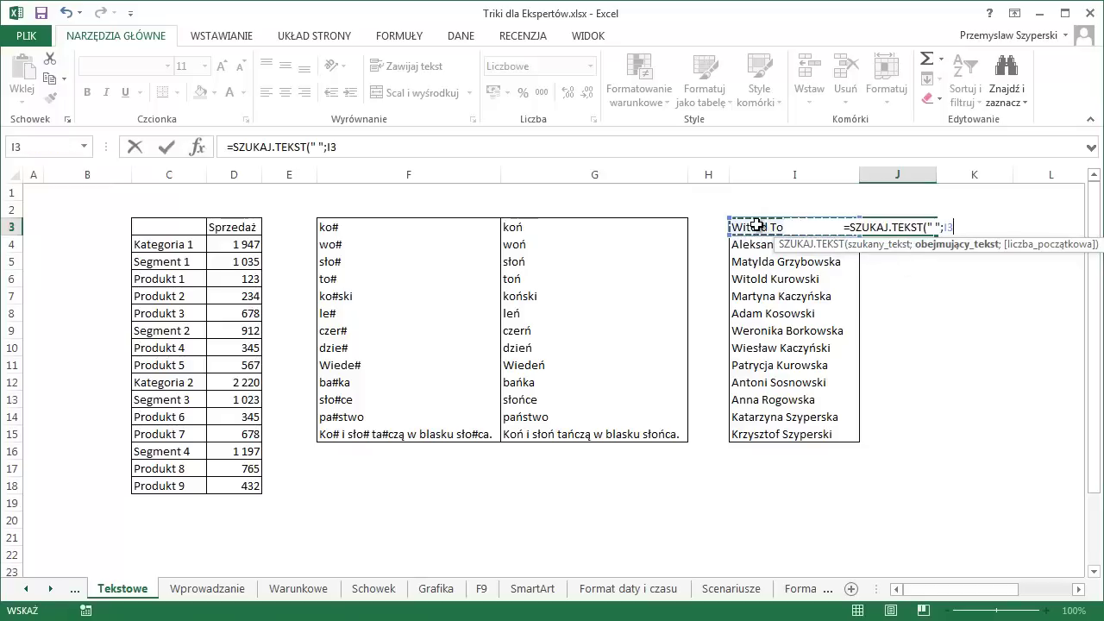
{"action": "type", "text": ")"}
{"action": "key", "text": "Return"}
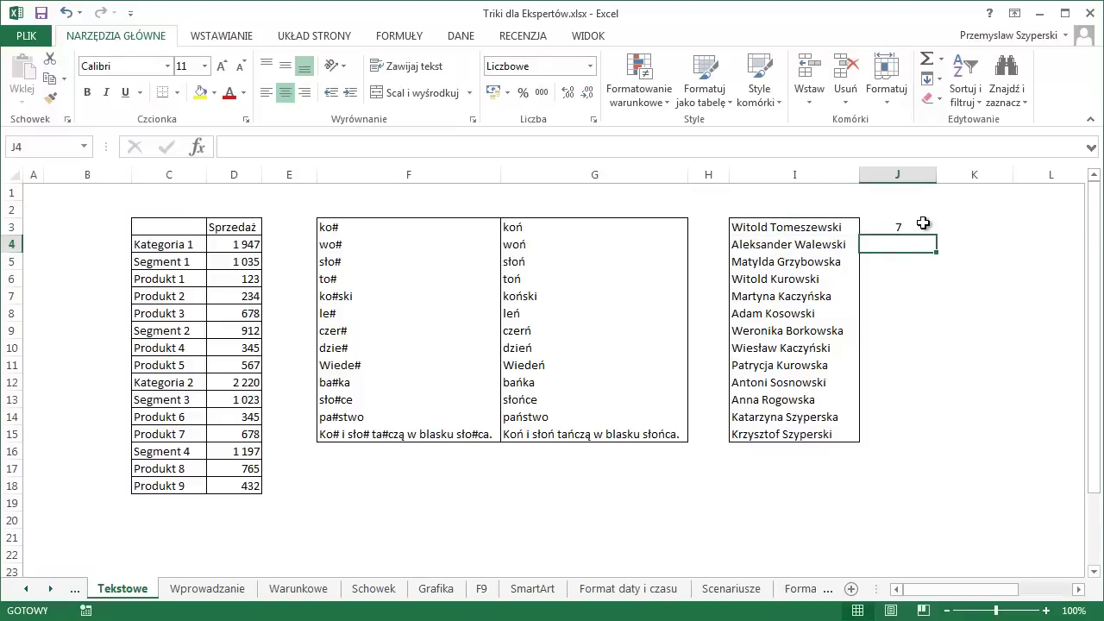
{"action": "left_click", "coordinate": [921, 227]}
{"action": "double_click", "coordinate": [934, 234]}
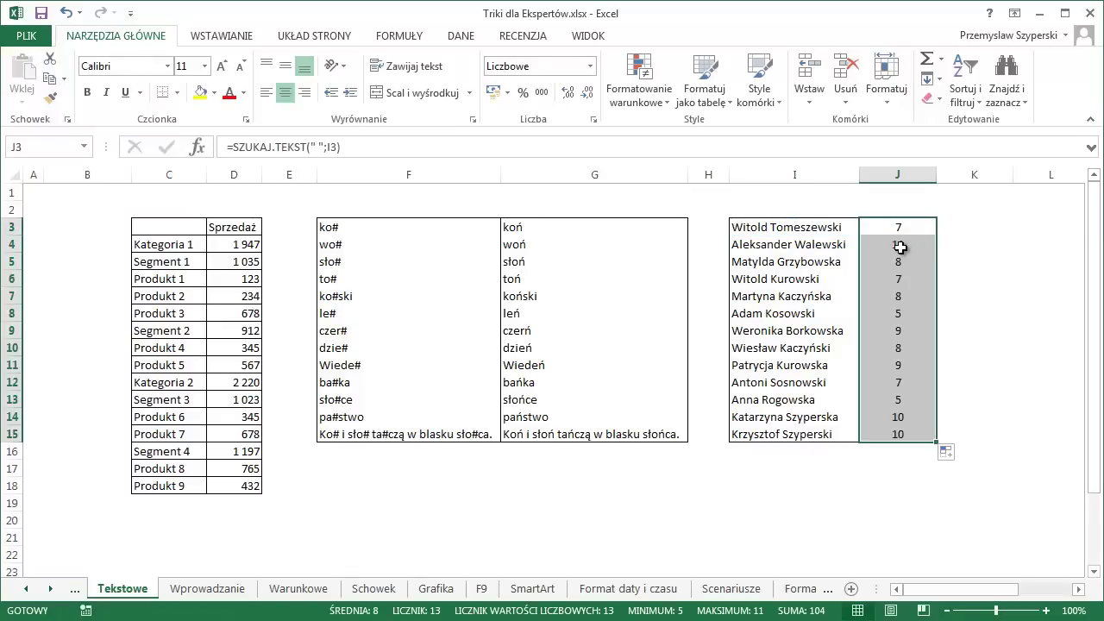
Enter =FRAGMENT.TEKSTU(I3;J3-1;1) in K3 to extract the first name's last letter.
{"action": "left_click", "coordinate": [1078, 589]}
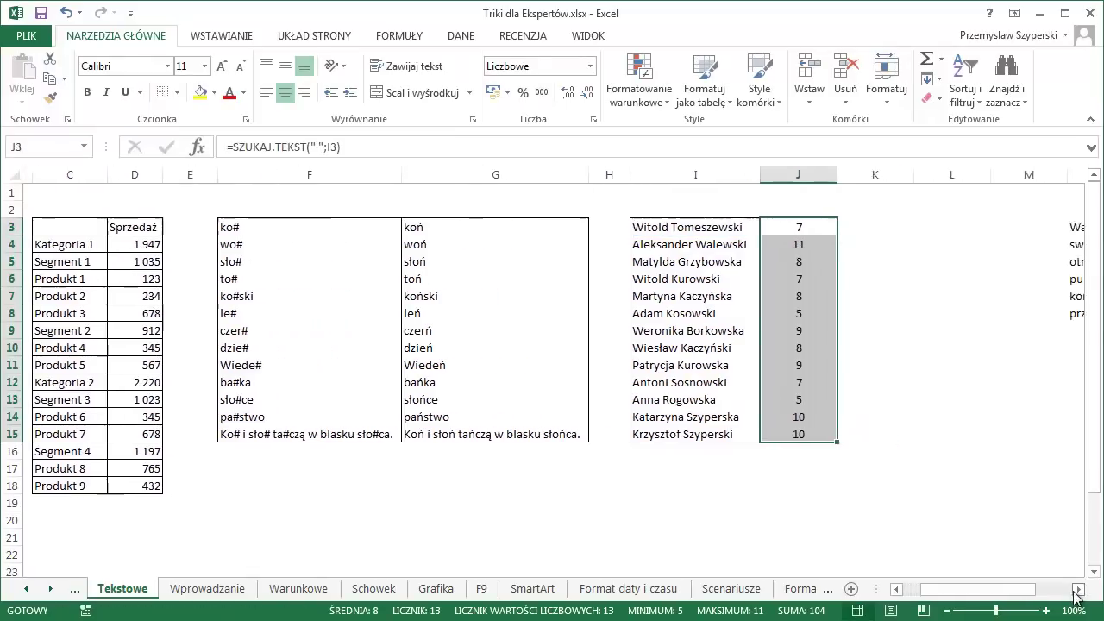
{"action": "left_click", "coordinate": [1078, 589]}
{"action": "left_click", "coordinate": [1079, 589]}
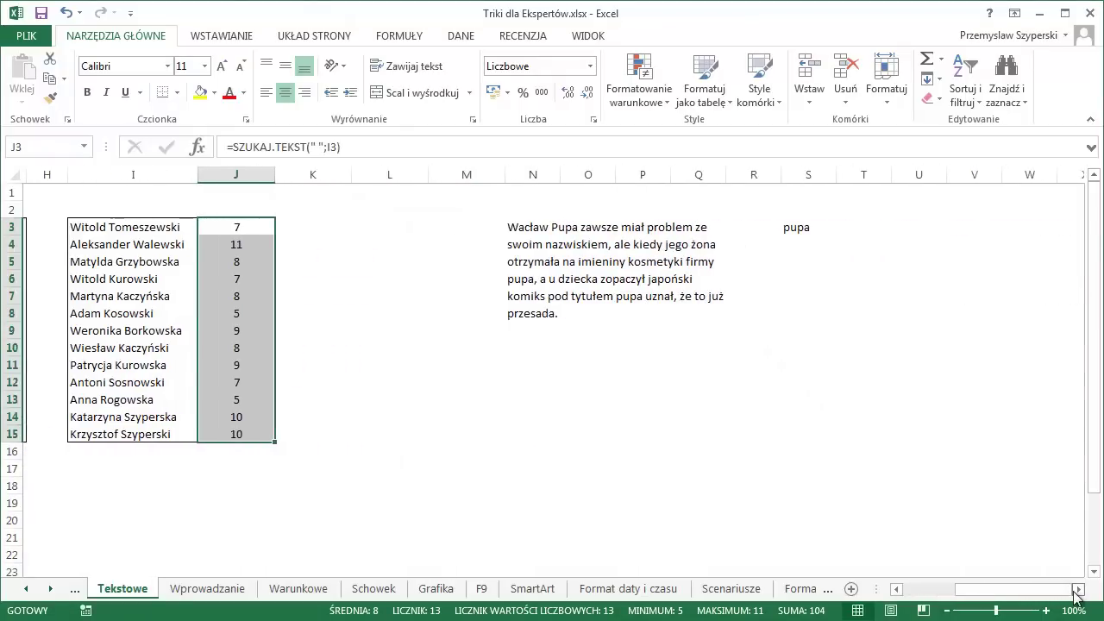
{"action": "left_click", "coordinate": [297, 236]}
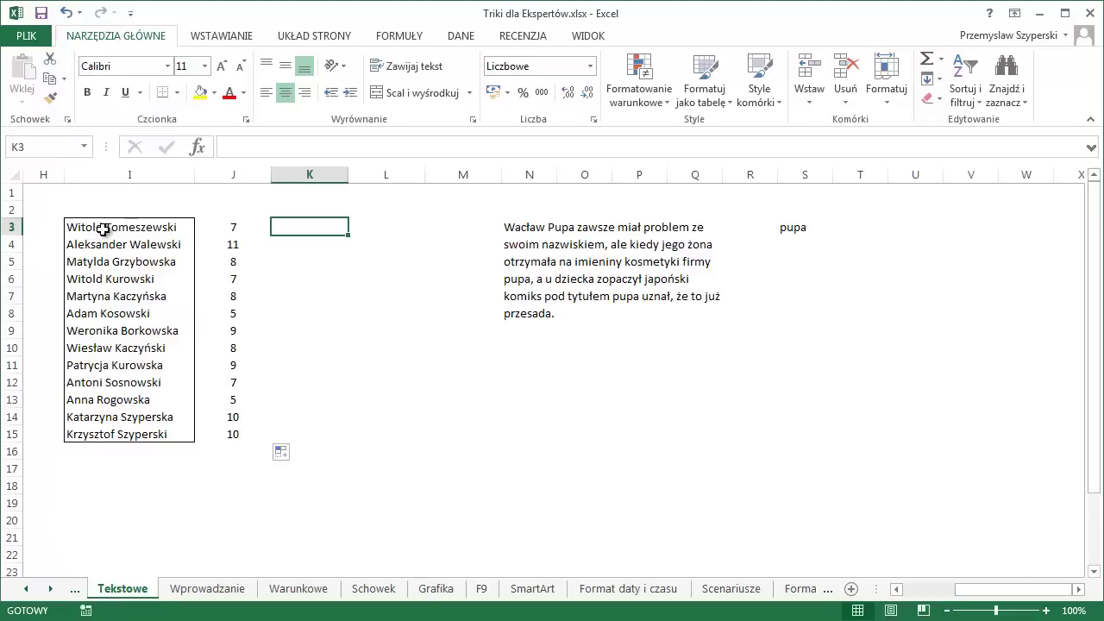
{"action": "type", "text": "="}
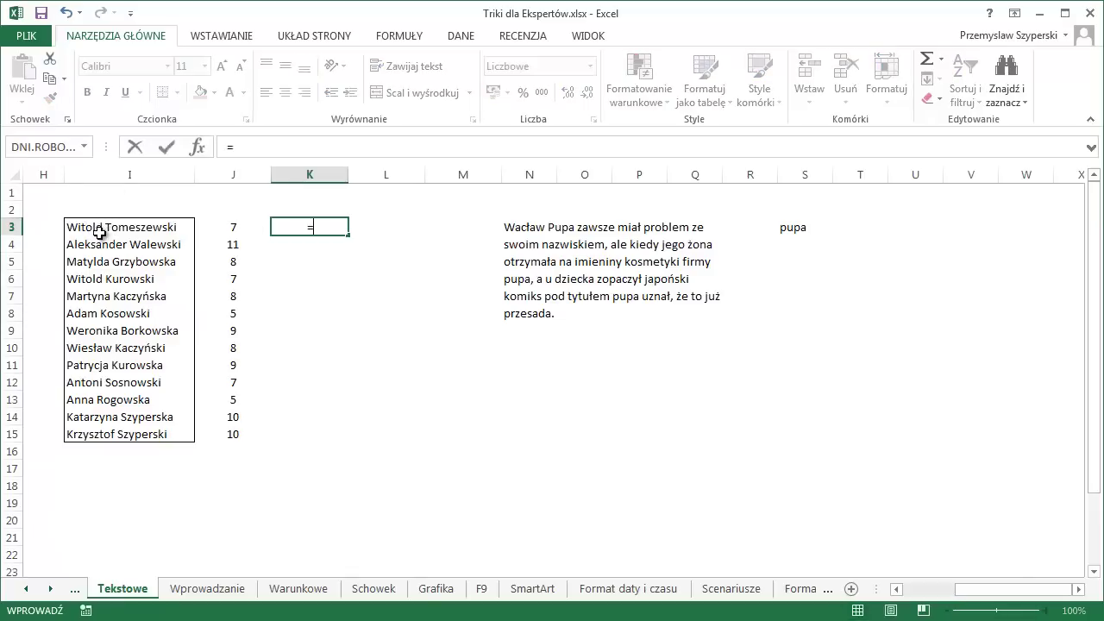
{"action": "type", "text": "fra"}
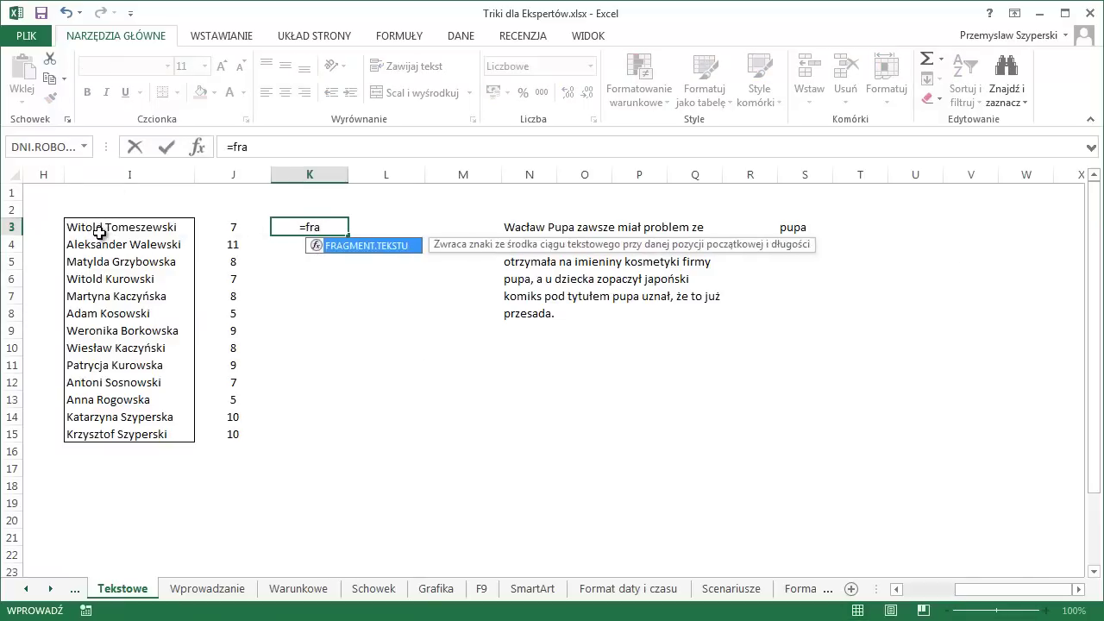
{"action": "double_click", "coordinate": [335, 247]}
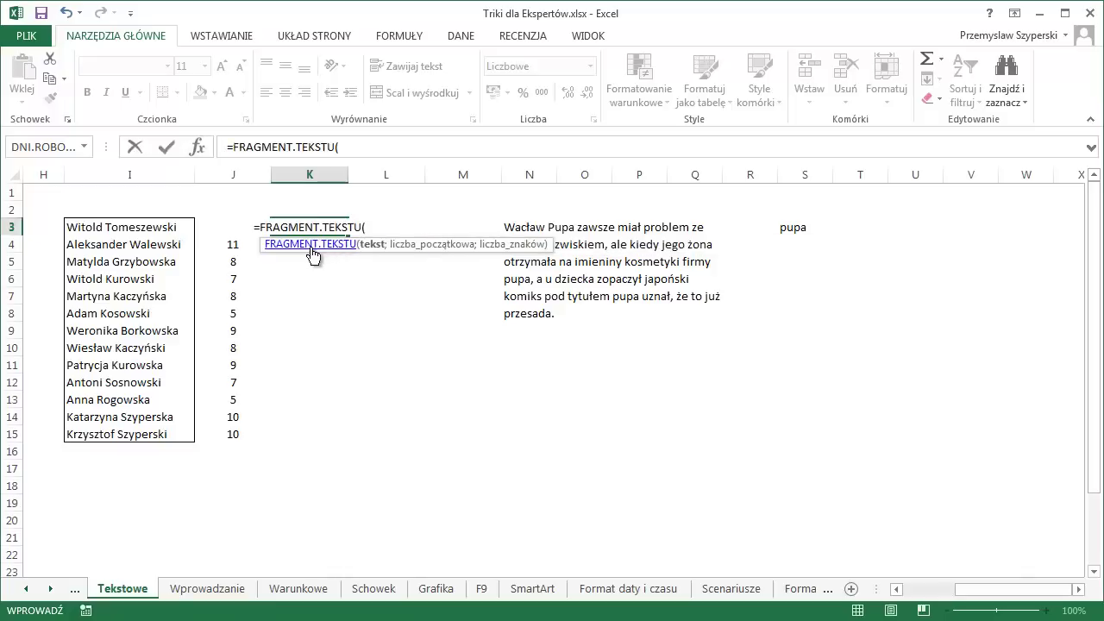
{"action": "left_click", "coordinate": [96, 227]}
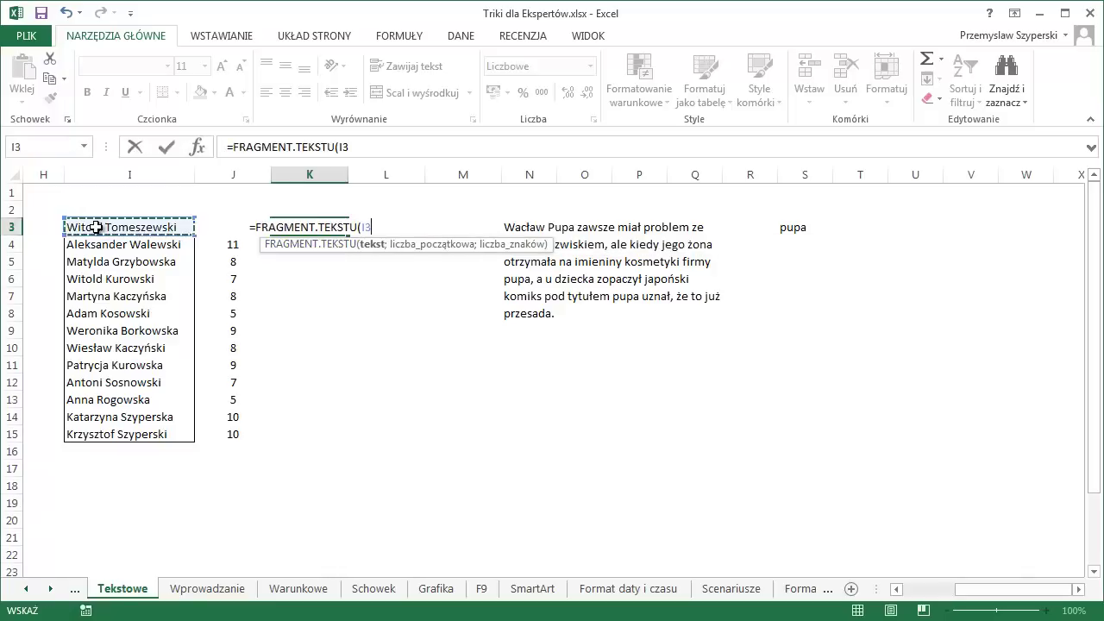
{"action": "type", "text": ";"}
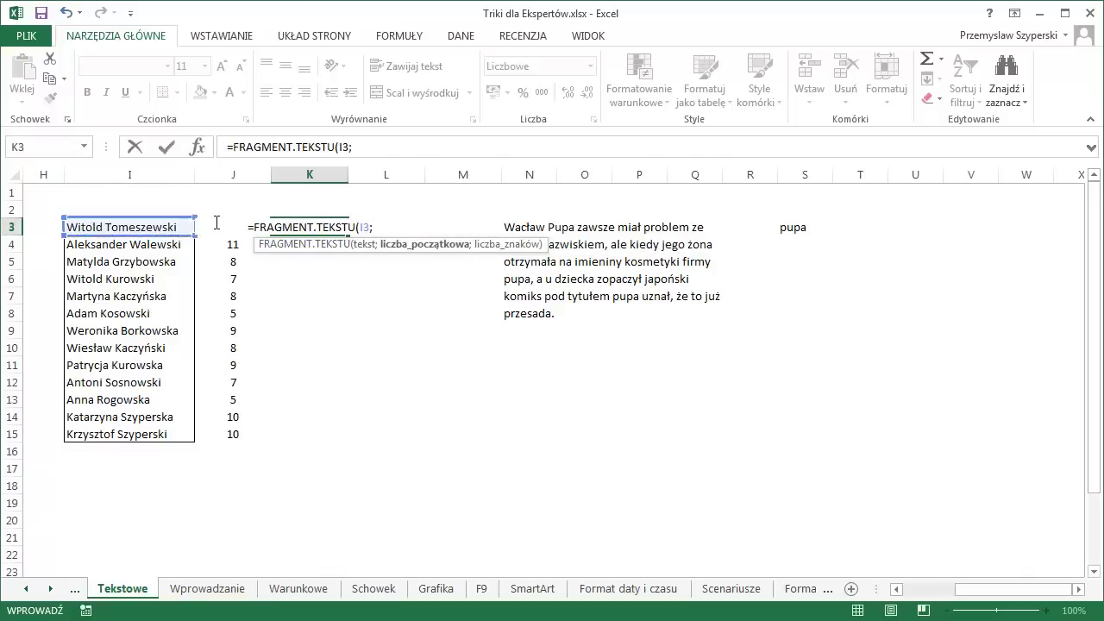
{"action": "left_click", "coordinate": [222, 231]}
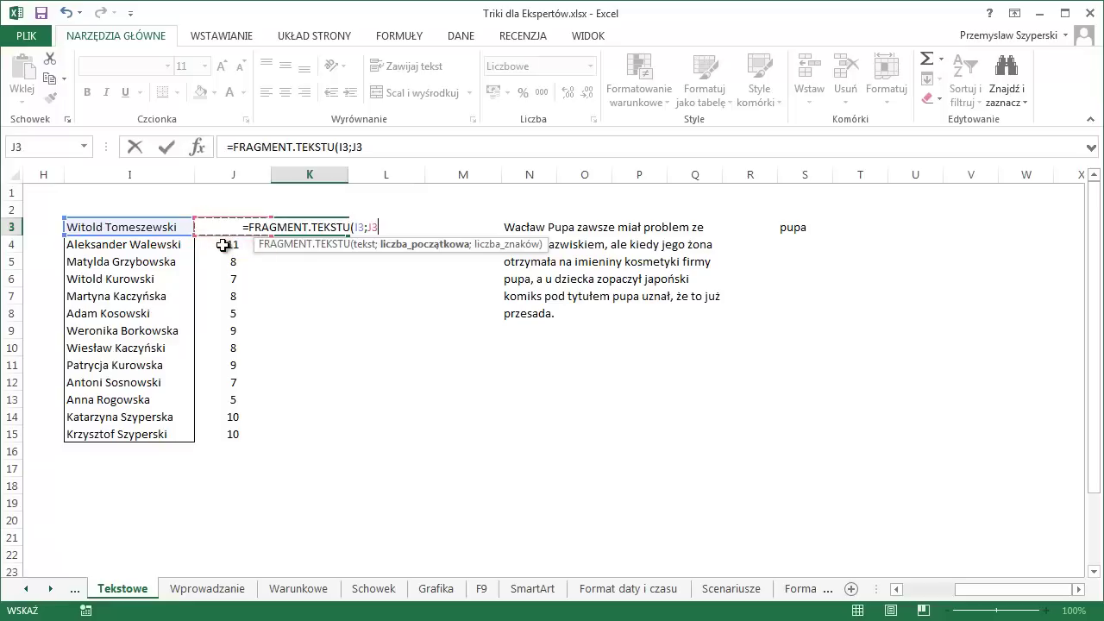
{"action": "left_click", "coordinate": [370, 155]}
{"action": "type", "text": "-1"}
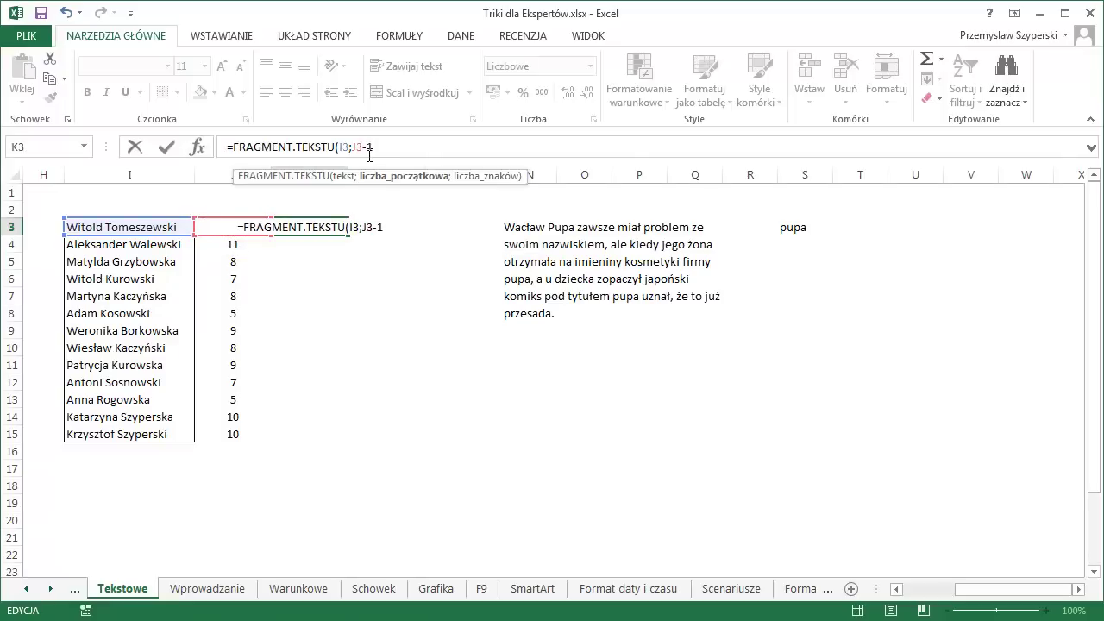
{"action": "type", "text": ";1"}
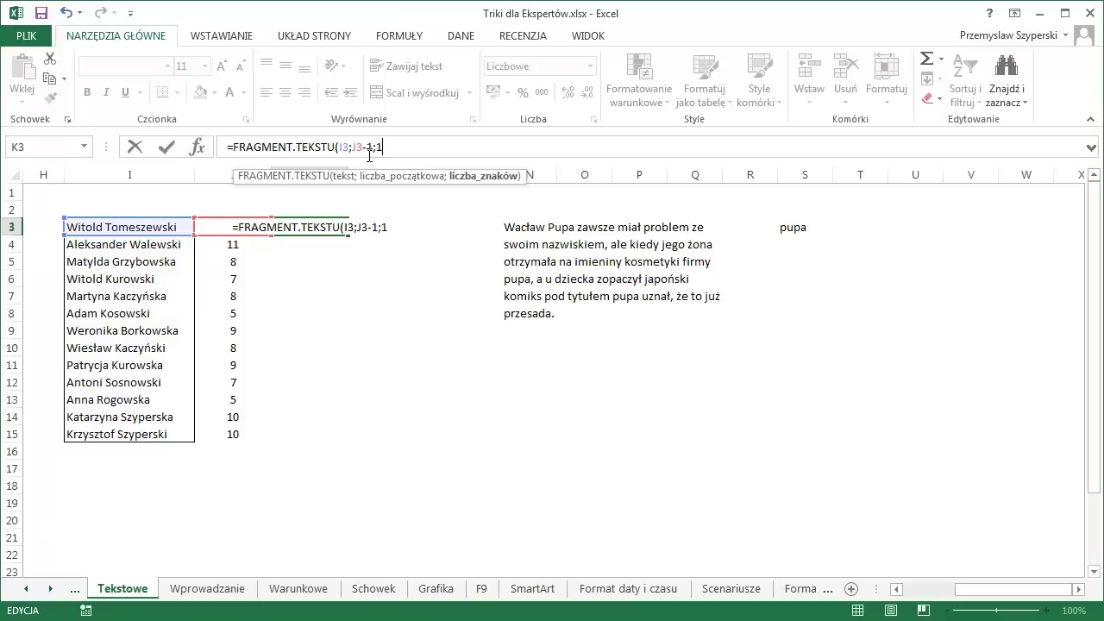
{"action": "type", "text": ")"}
{"action": "key", "text": "Return"}
Fill the K3 letter formula down to K15.
{"action": "left_click", "coordinate": [327, 226]}
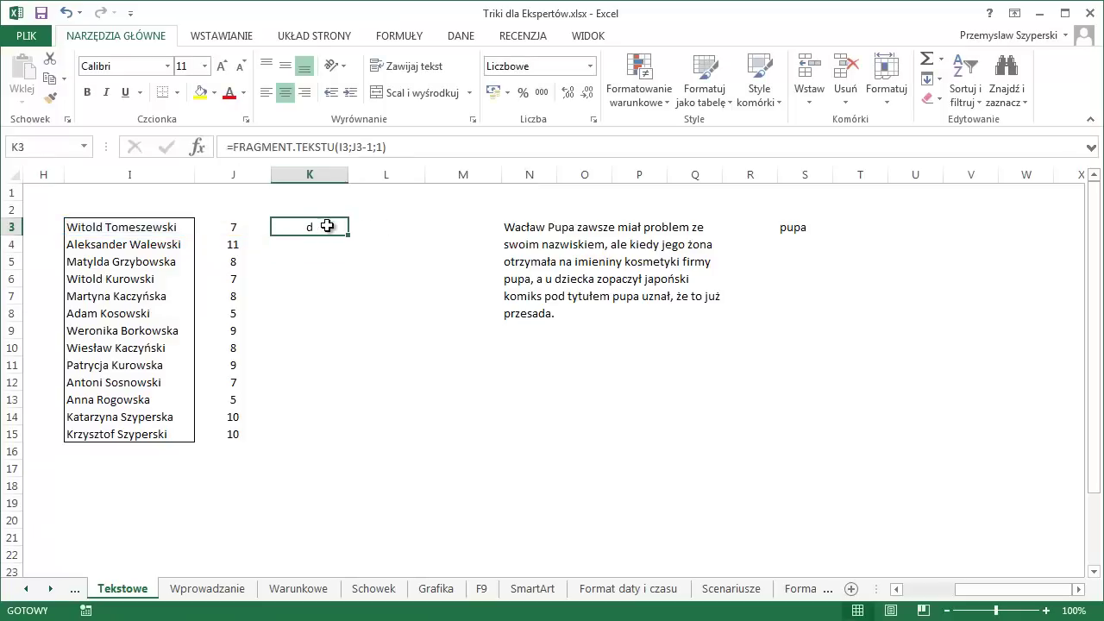
{"action": "left_click_drag", "start_coordinate": [328, 226], "coordinate": [348, 234]}
{"action": "double_click", "coordinate": [348, 235]}
{"action": "left_click", "coordinate": [382, 233]}
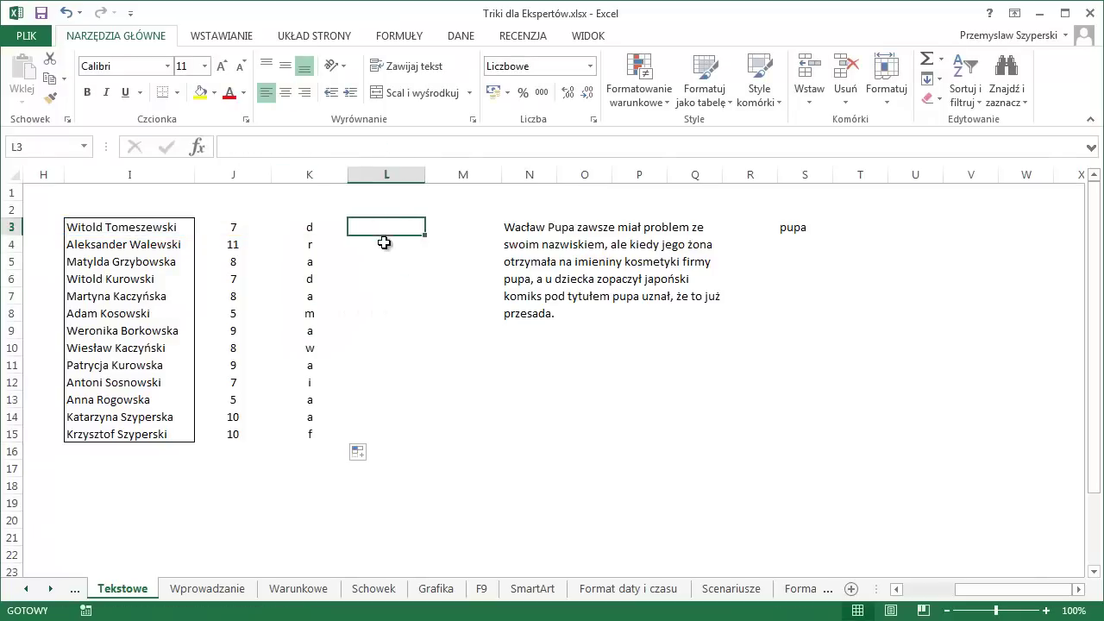
Enter =JEŻELI(K3="a";"Pani "&I3;"Pan "&I3) in L3.
{"action": "type", "text": "=je"}
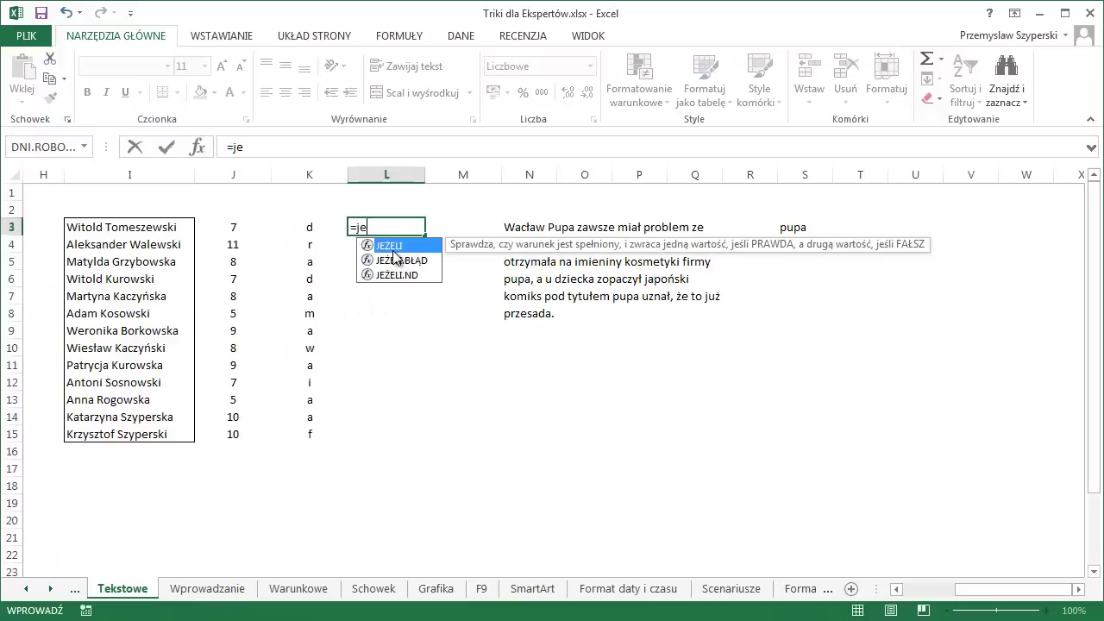
{"action": "type", "text": "żeli"}
{"action": "key", "text": "Tab"}
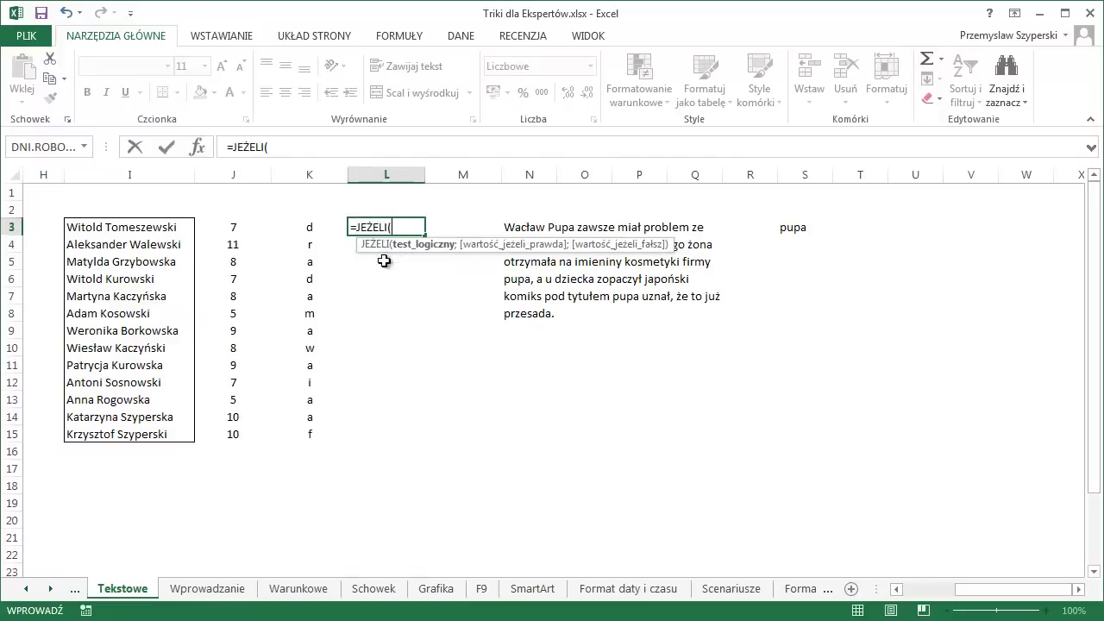
{"action": "left_click", "coordinate": [310, 226]}
{"action": "type", "text": "="}
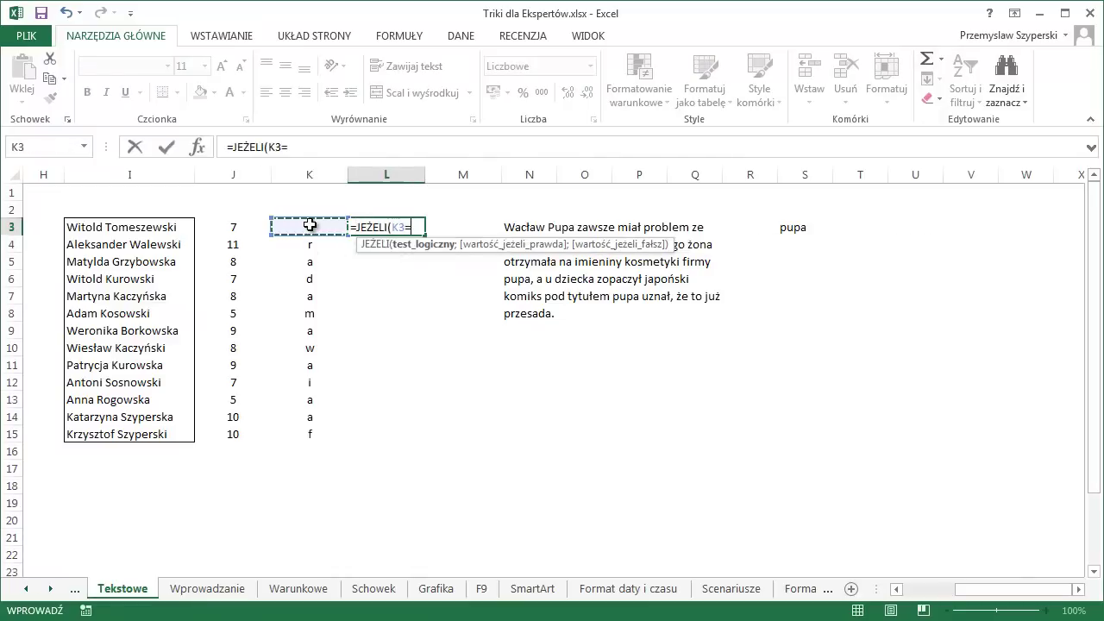
{"action": "type", "text": "\"a"}
{"action": "type", "text": "\";\"P"}
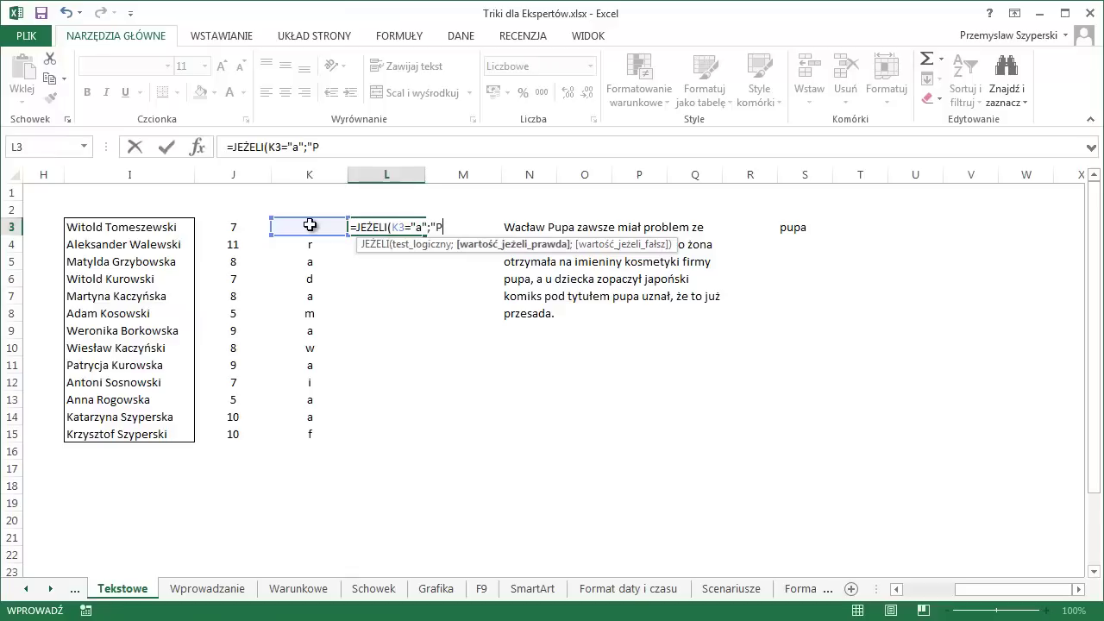
{"action": "type", "text": "ani"}
{"action": "type", "text": " \""}
{"action": "type", "text": "&"}
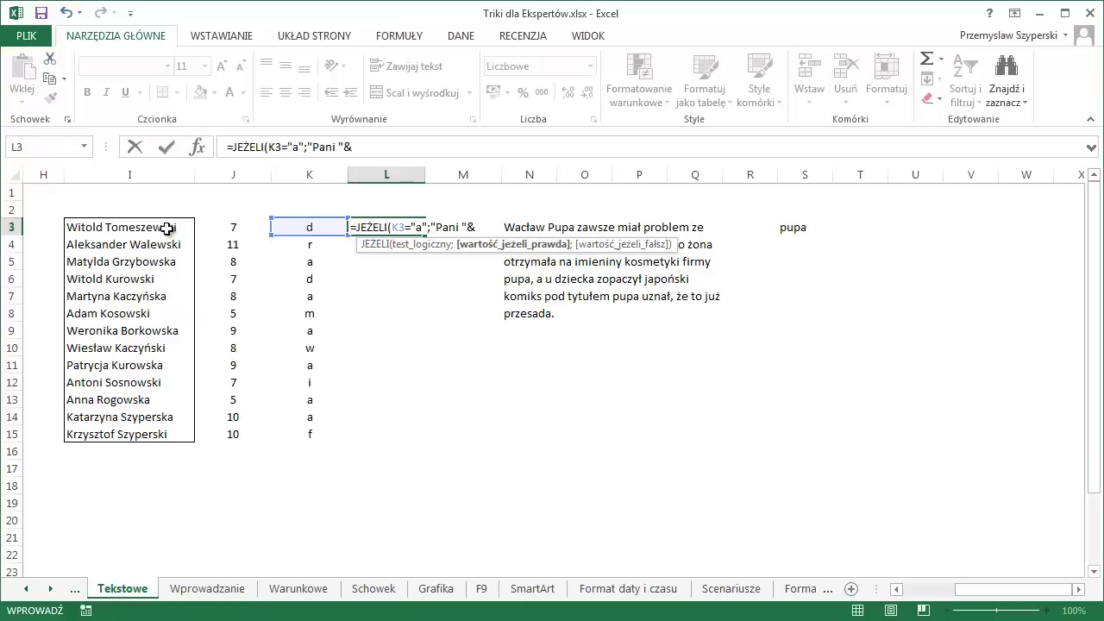
{"action": "left_click", "coordinate": [167, 229]}
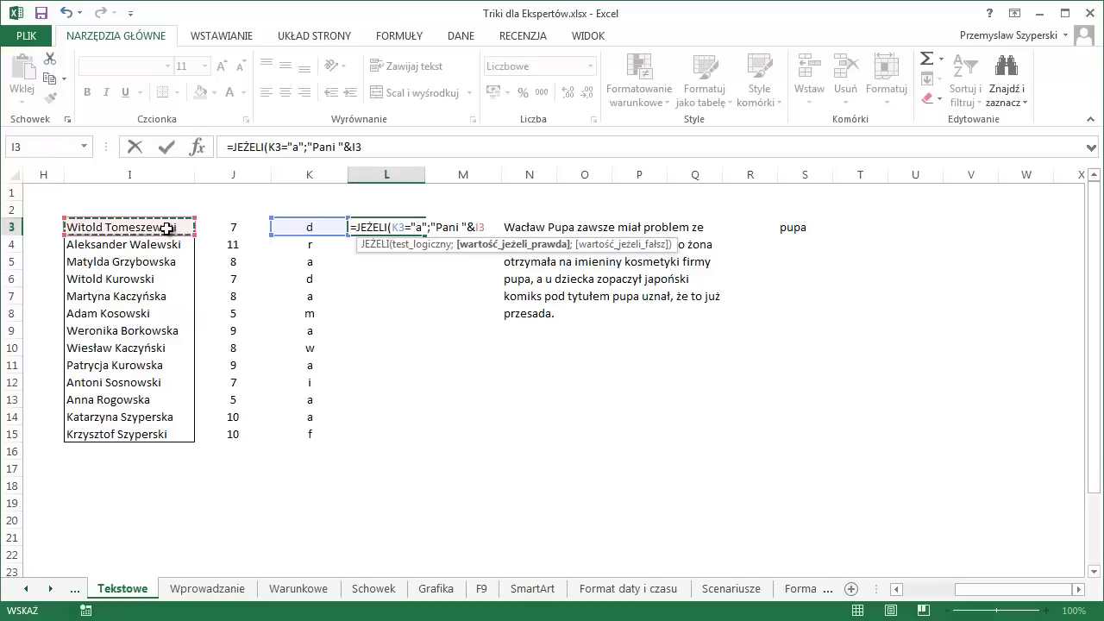
{"action": "type", "text": ";"}
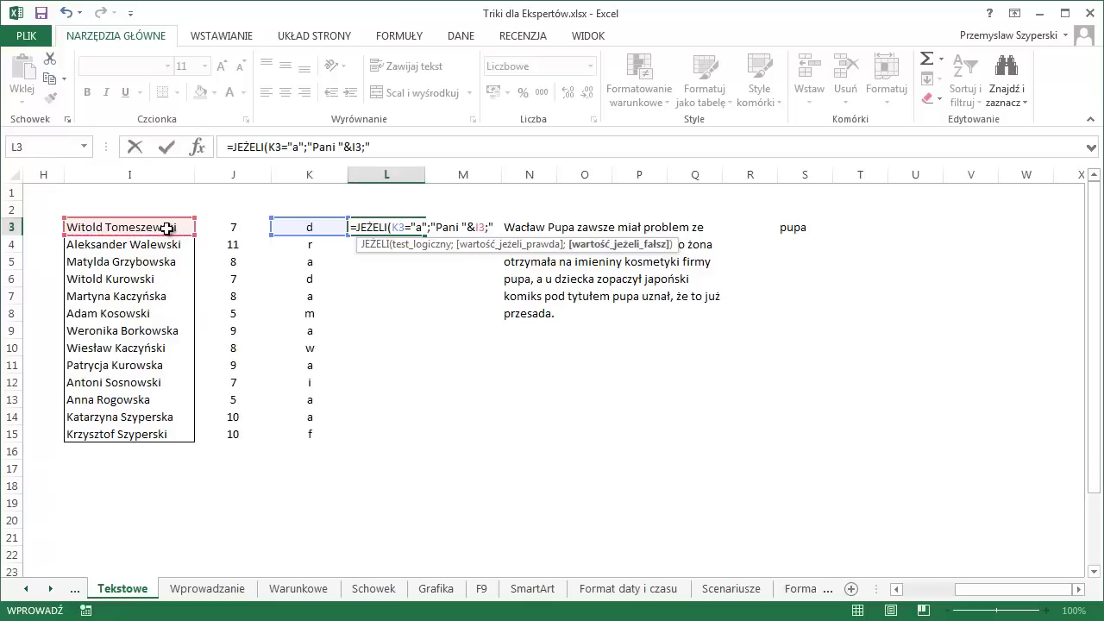
{"action": "type", "text": "\"Pan "}
{"action": "type", "text": "\""}
{"action": "type", "text": "&"}
{"action": "left_click", "coordinate": [166, 229]}
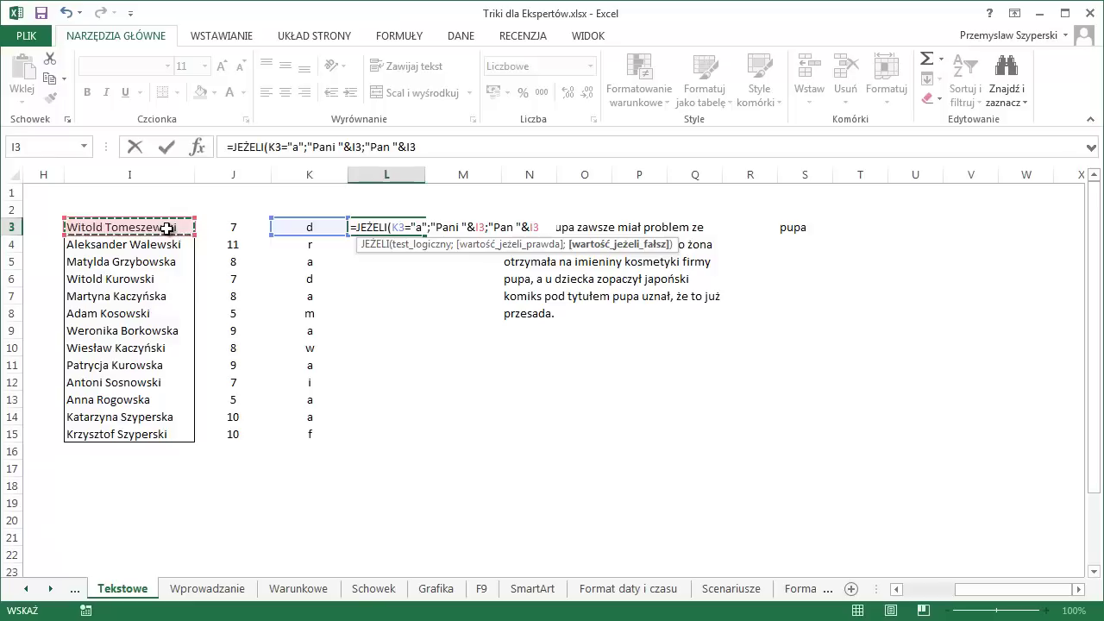
{"action": "type", "text": ")"}
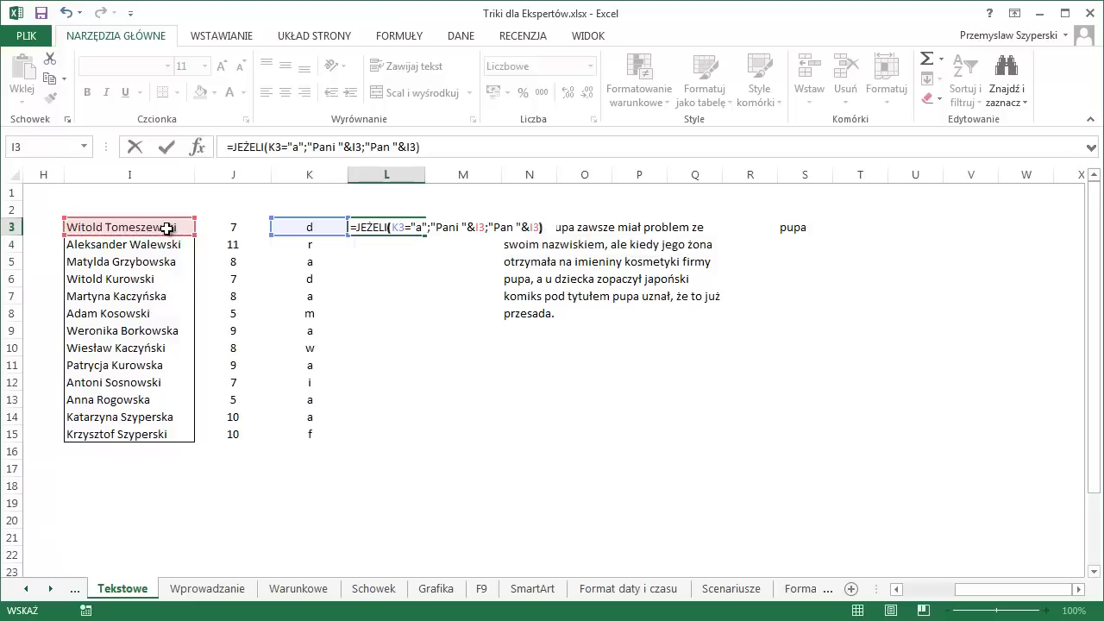
{"action": "key", "text": "Return"}
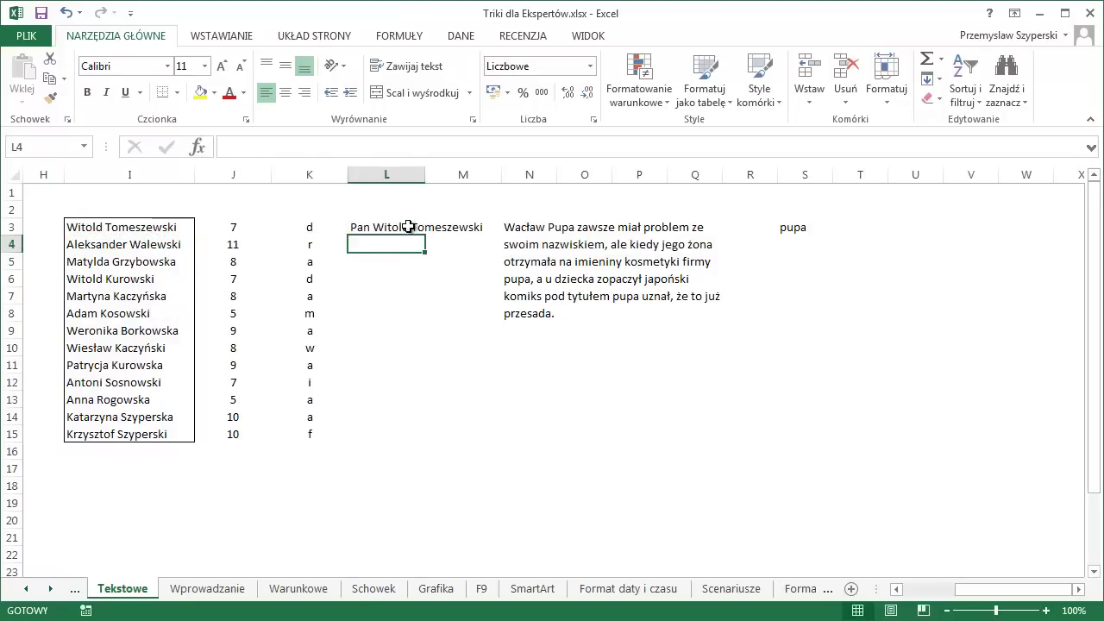
Fill the greeting formula down to L15 and spot-check L5 and L13.
{"action": "left_click", "coordinate": [409, 226]}
{"action": "double_click", "coordinate": [425, 236]}
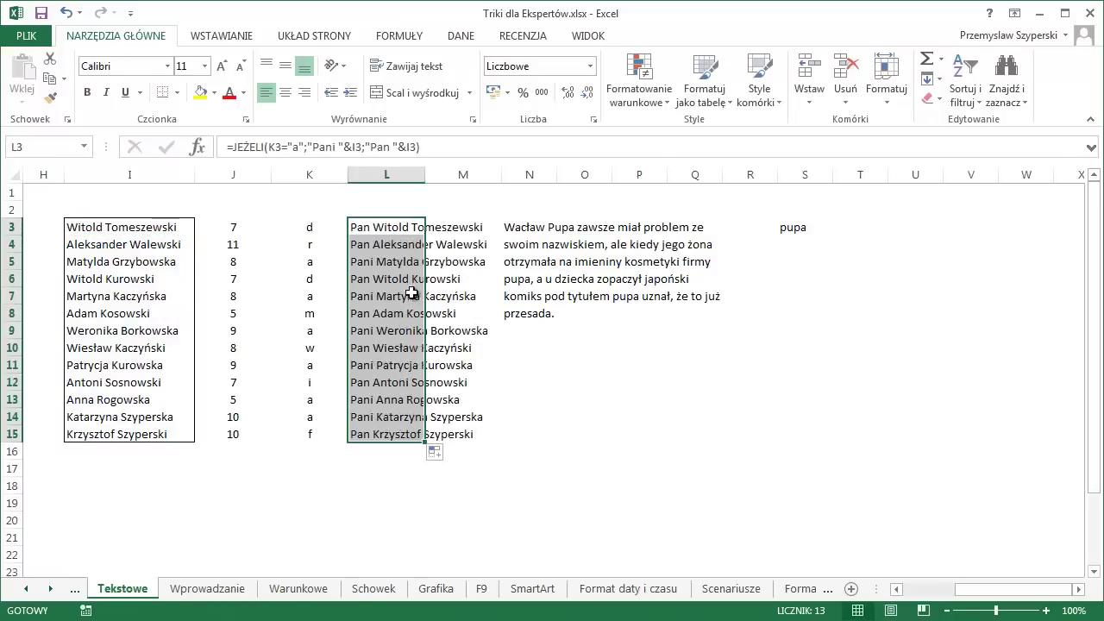
{"action": "left_click", "coordinate": [376, 262]}
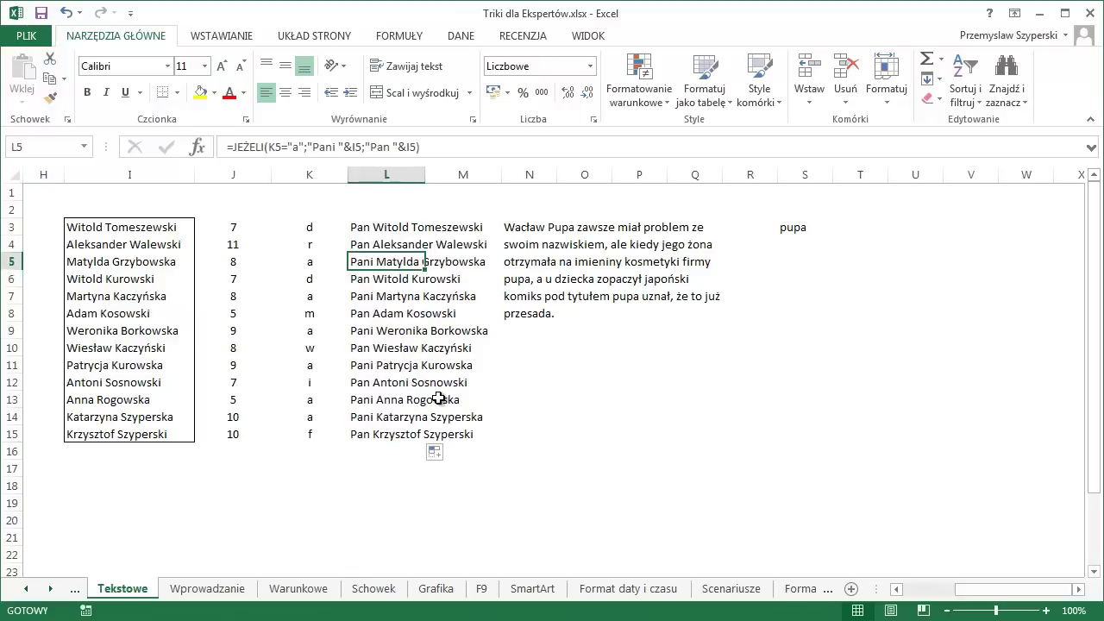
{"action": "left_click", "coordinate": [408, 405]}
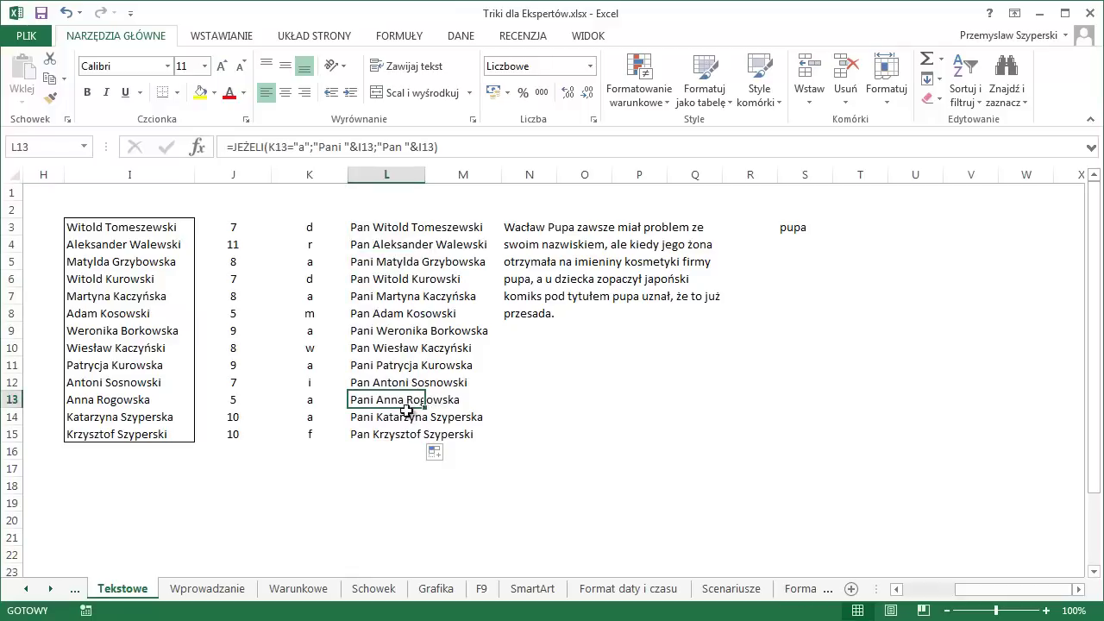
{"action": "left_click", "coordinate": [382, 227]}
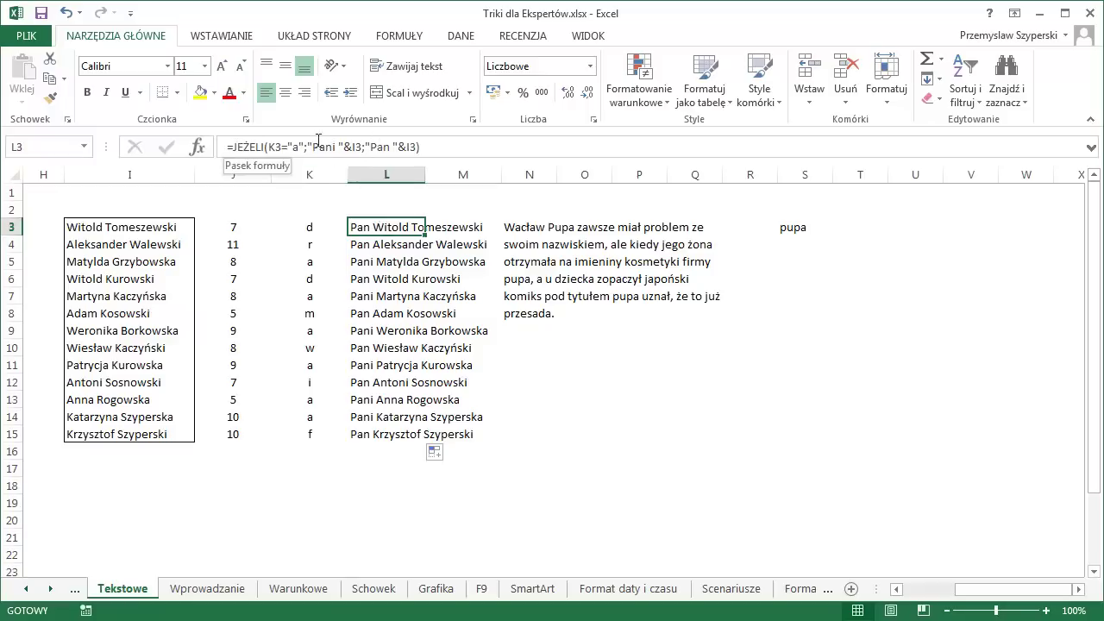
Rewrite L3 as ="Pan"&JEŻELI(K3="a";"i "&I3;" "&I3), dropping the repeated Pan.
{"action": "left_click", "coordinate": [234, 148]}
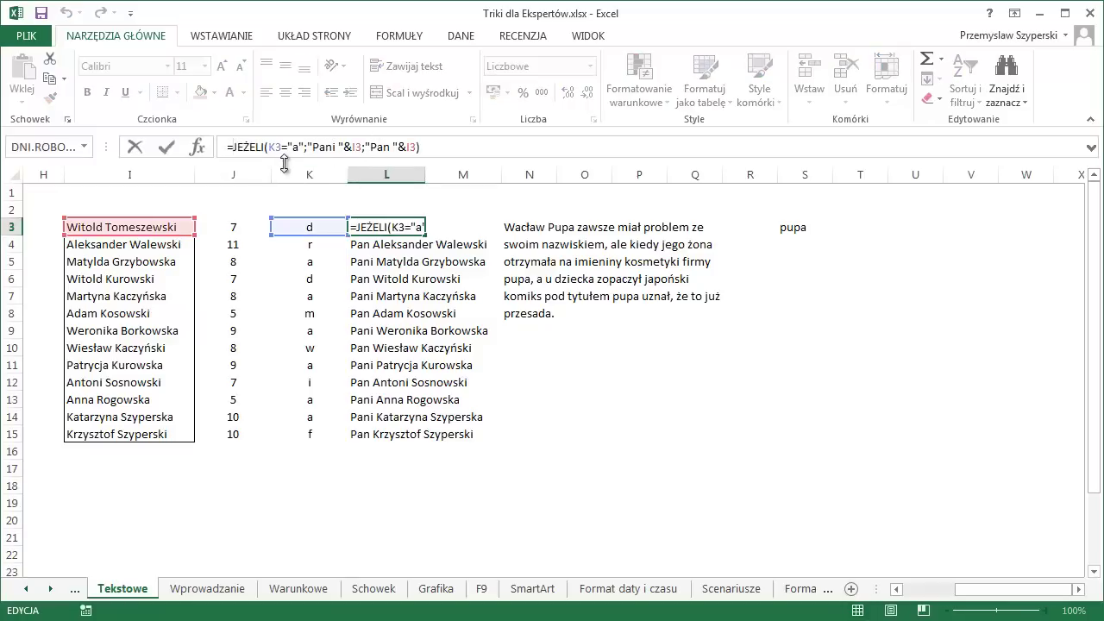
{"action": "type", "text": "\"Pan"}
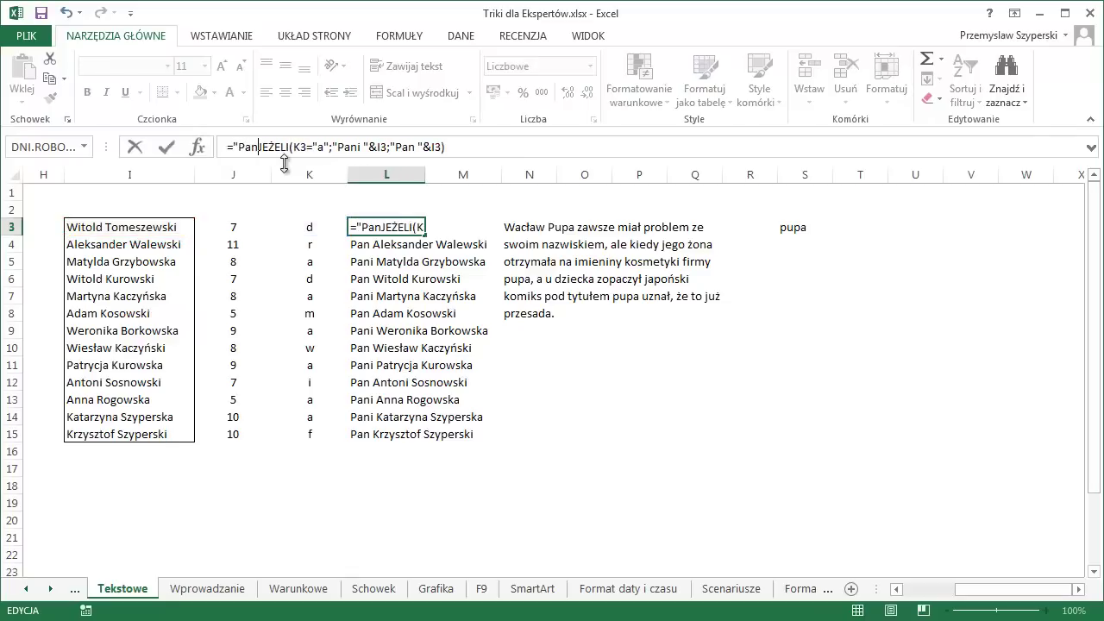
{"action": "type", "text": "\""}
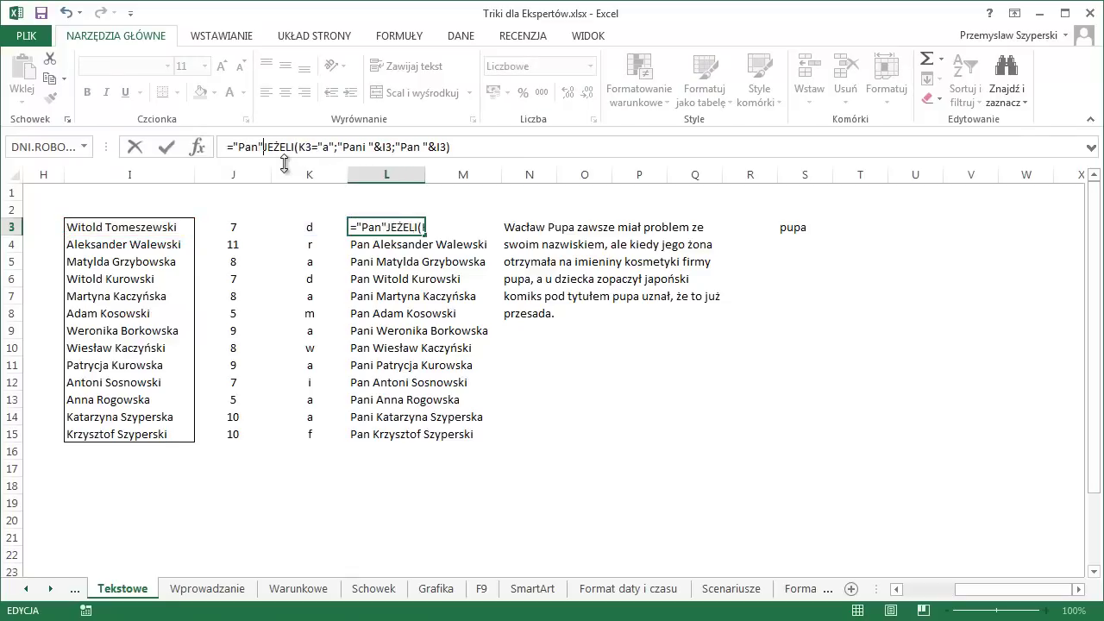
{"action": "type", "text": "&"}
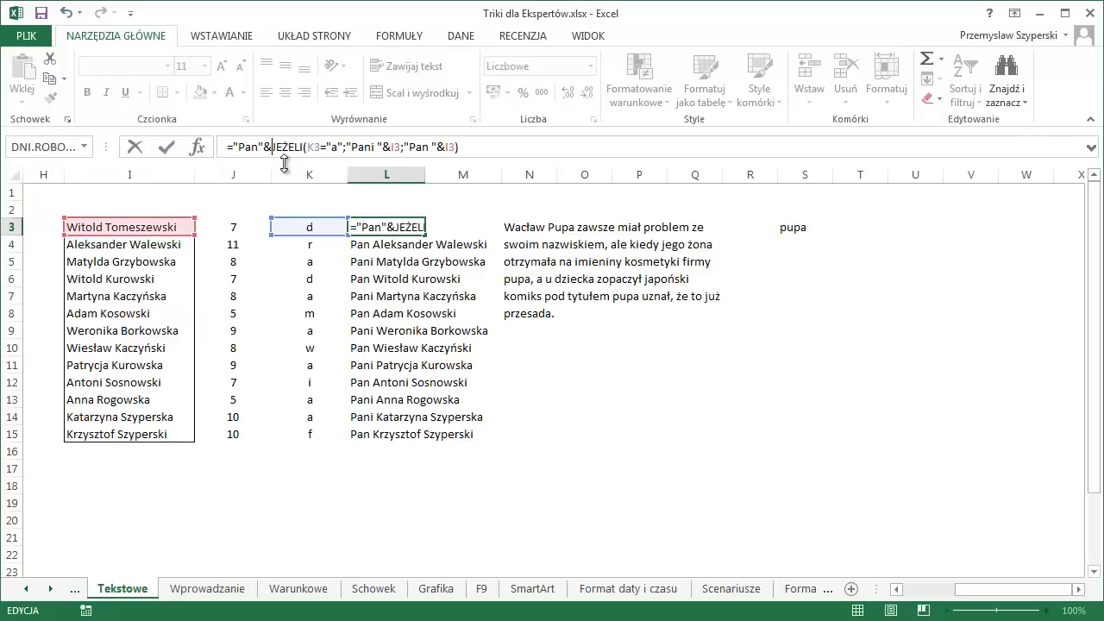
{"action": "left_click", "coordinate": [405, 162]}
{"action": "key", "text": "BackSpace"}
{"action": "key", "text": "BackSpace"}
{"action": "key", "text": "BackSpace"}
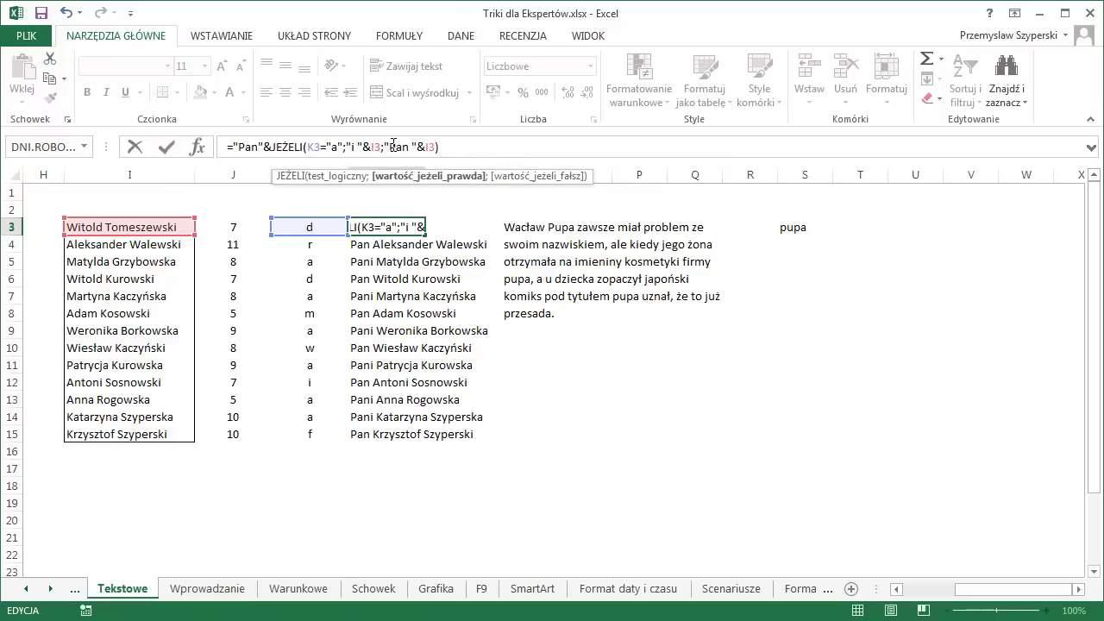
{"action": "left_click", "coordinate": [394, 146]}
{"action": "key", "text": "Delete"}
{"action": "key", "text": "Delete"}
{"action": "key", "text": "Delete"}
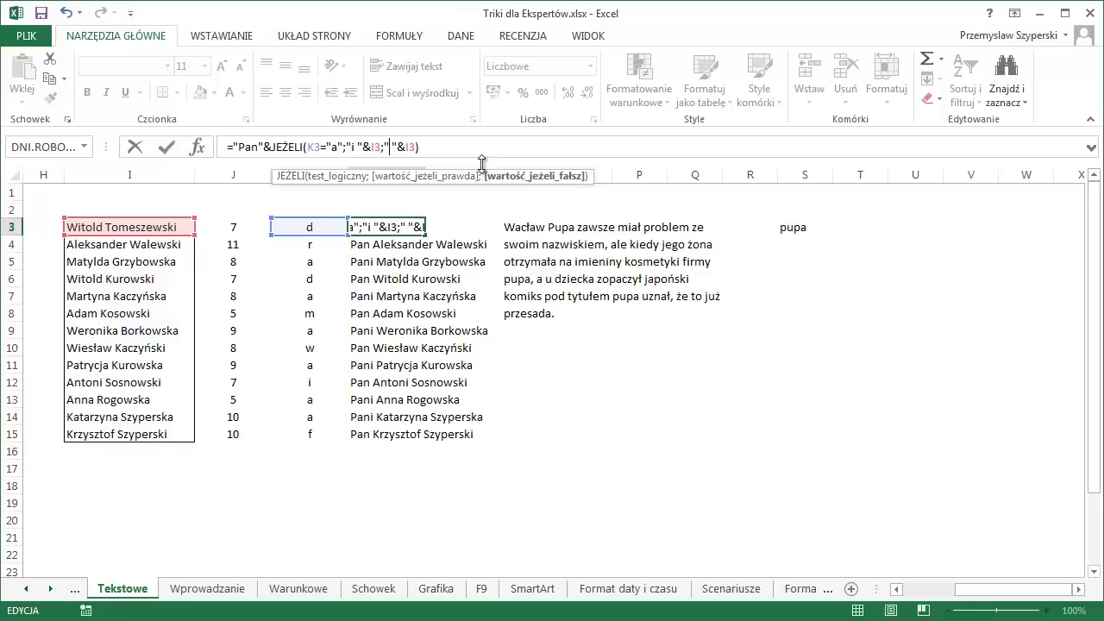
{"action": "left_click", "coordinate": [437, 146]}
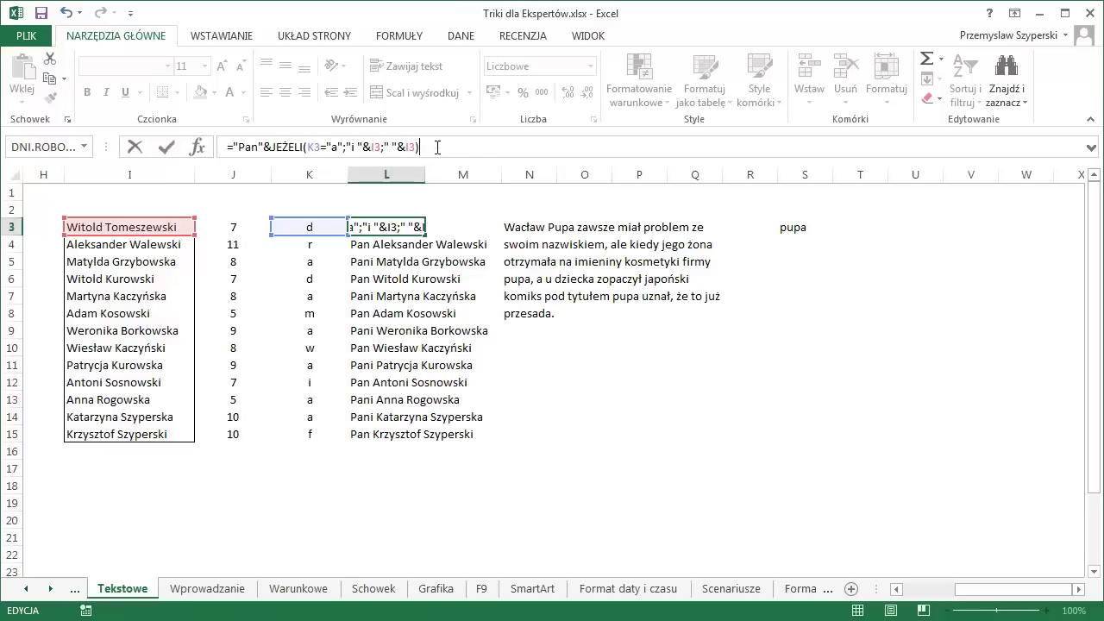
{"action": "key", "text": "Return"}
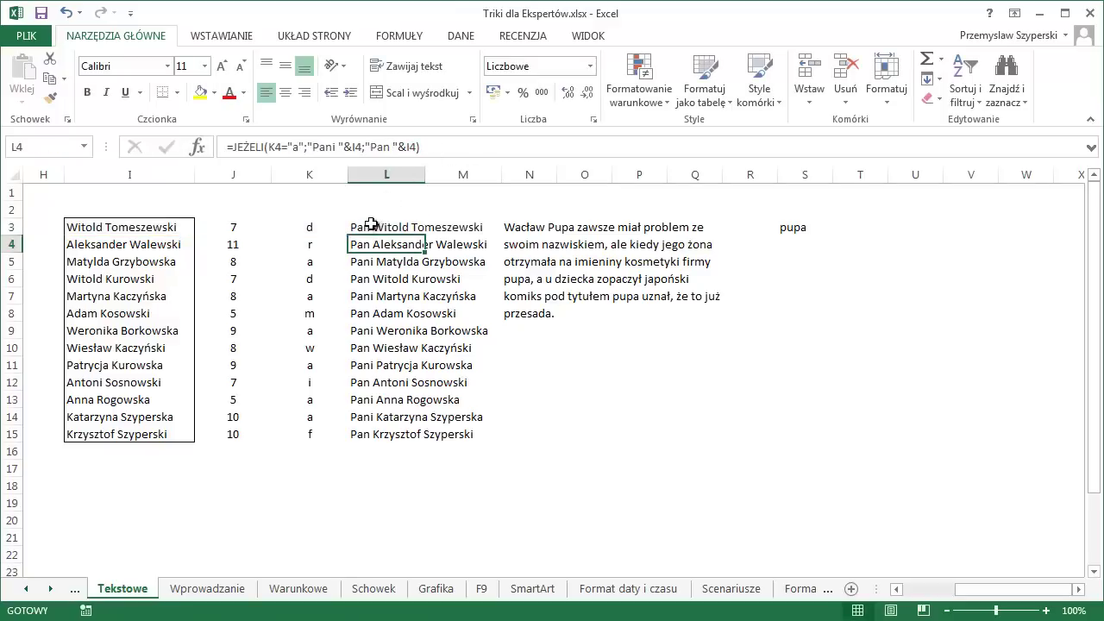
{"action": "left_click", "coordinate": [368, 227]}
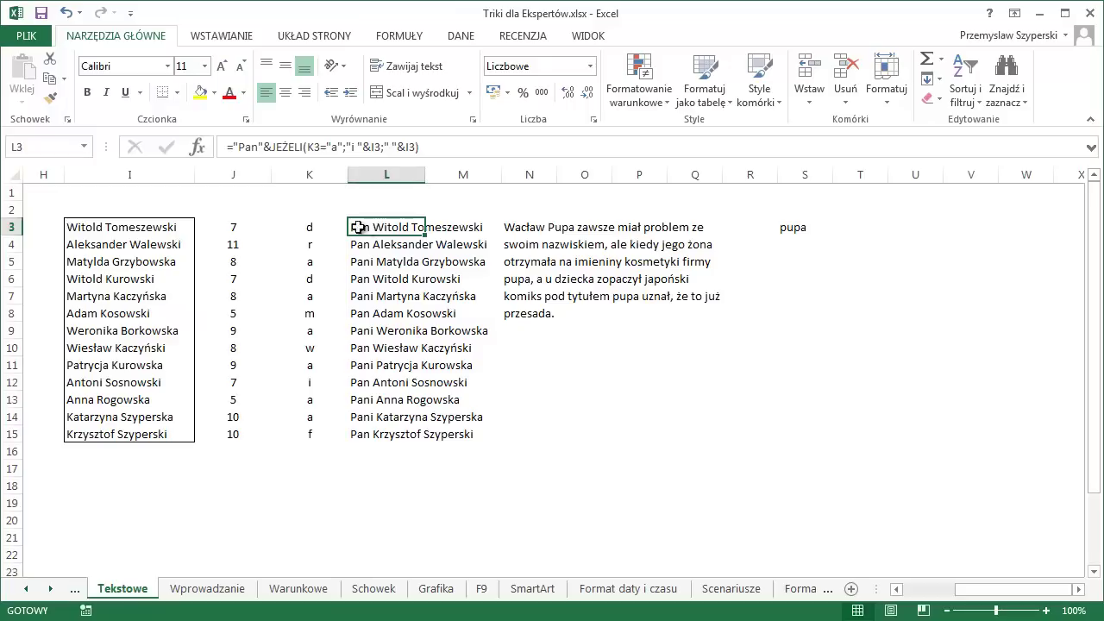
Replace the K3 reference in L3 with K3's FRAGMENT.TEKSTU formula.
{"action": "left_click", "coordinate": [304, 226]}
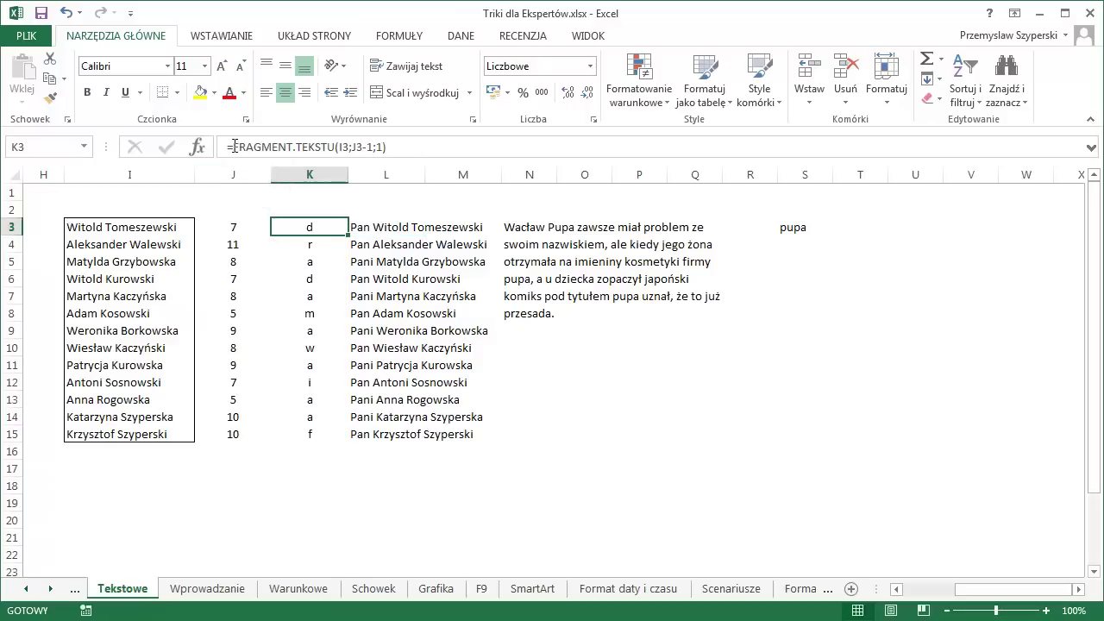
{"action": "left_click_drag", "start_coordinate": [233, 147], "coordinate": [577, 145]}
{"action": "key", "text": "ctrl+c"}
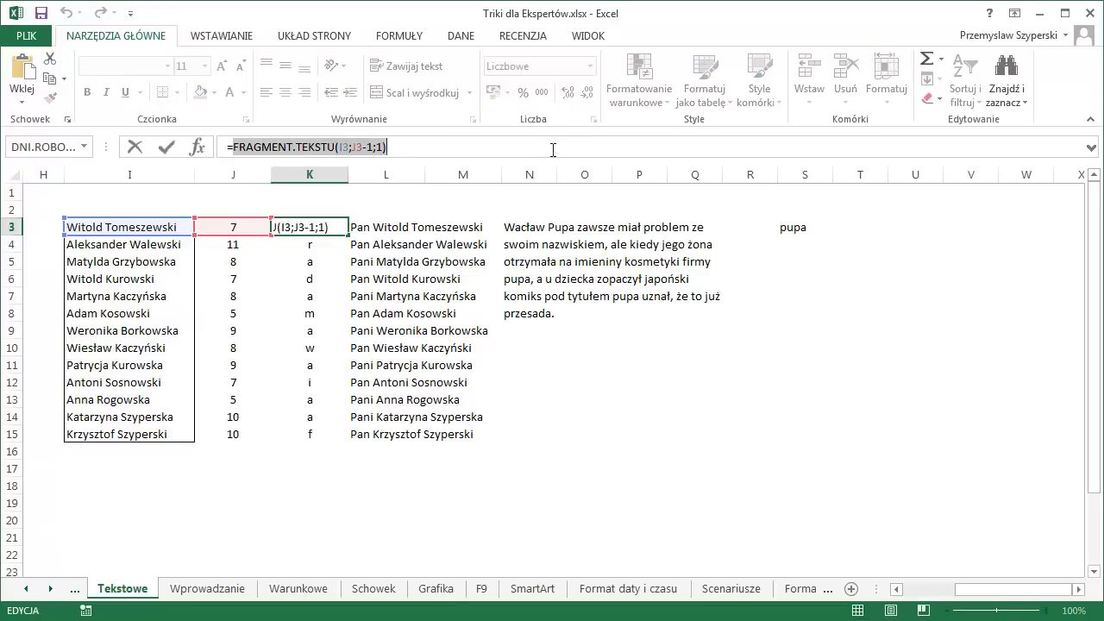
{"action": "key", "text": "Escape"}
{"action": "left_click", "coordinate": [404, 226]}
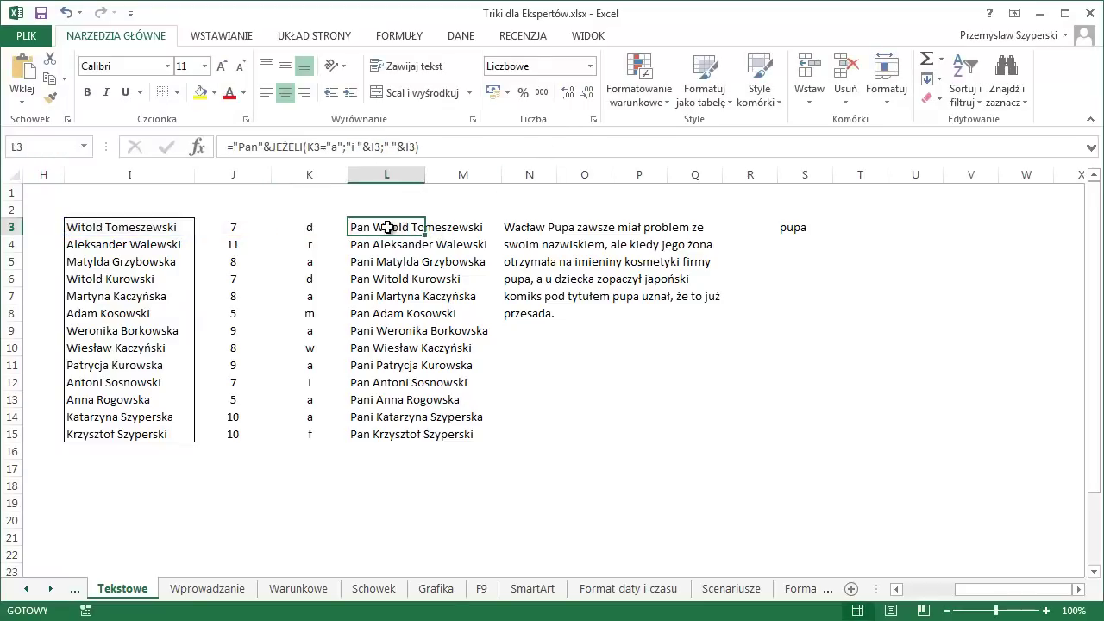
{"action": "left_click", "coordinate": [314, 147]}
{"action": "left_click_drag", "start_coordinate": [314, 147], "coordinate": [317, 147]}
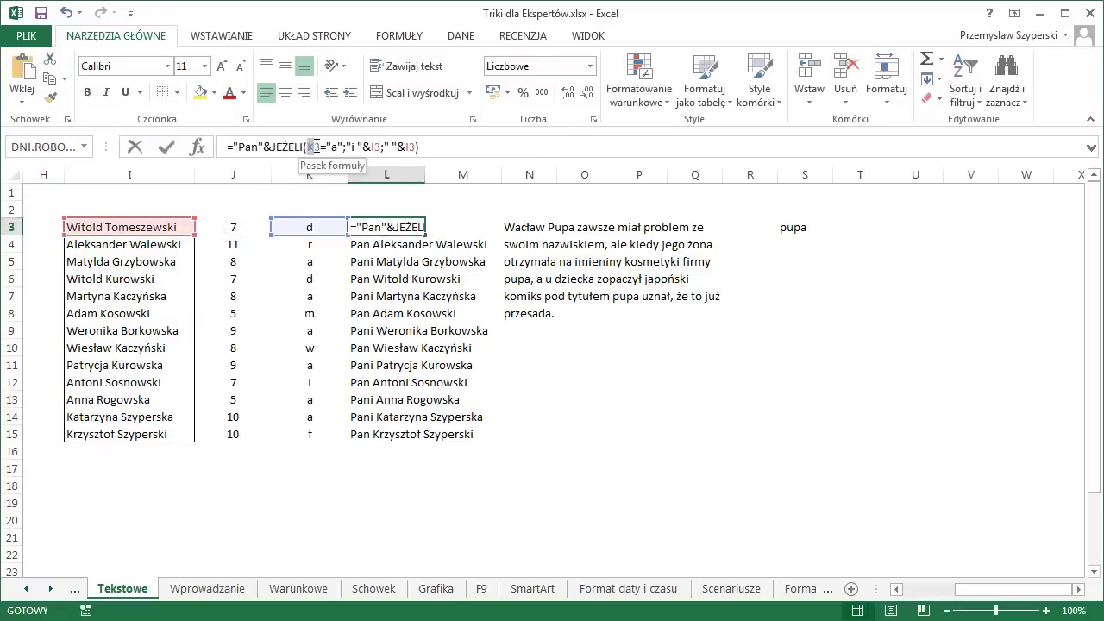
{"action": "key", "text": "Delete"}
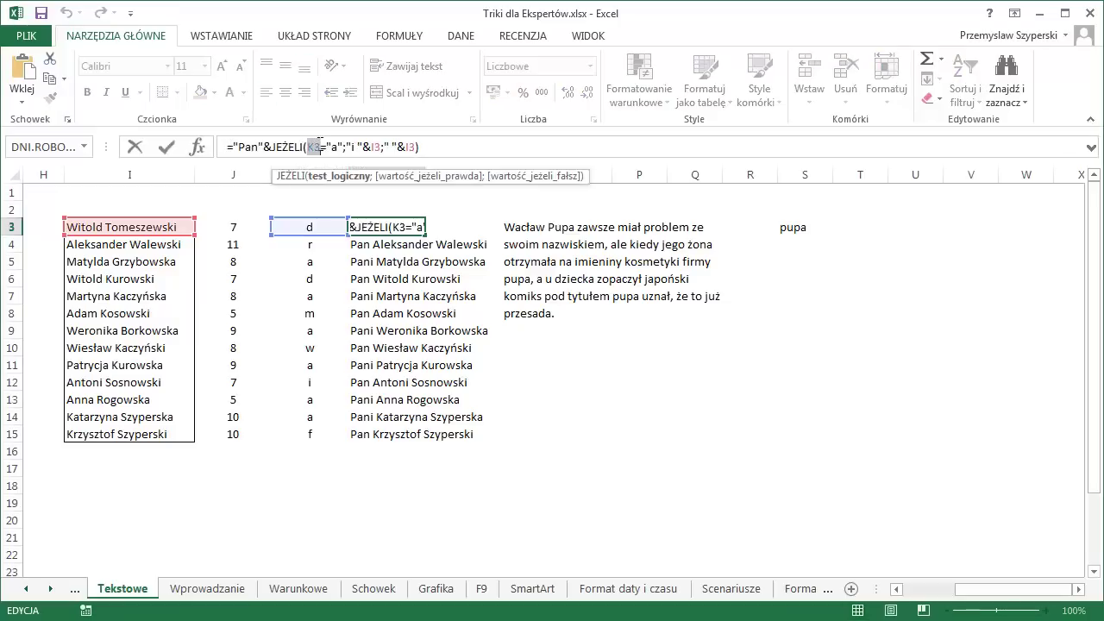
{"action": "key", "text": "ctrl+v"}
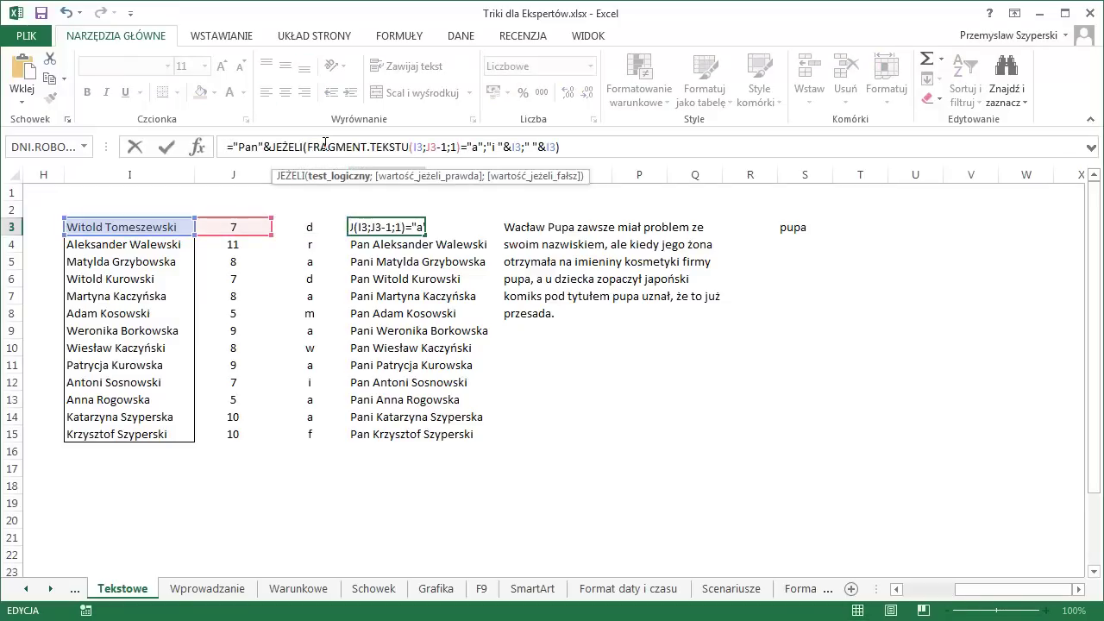
{"action": "key", "text": "Return"}
Replace the J3 reference in L3 with SZUKAJ.TEKST(" ";I3).
{"action": "left_click", "coordinate": [249, 230]}
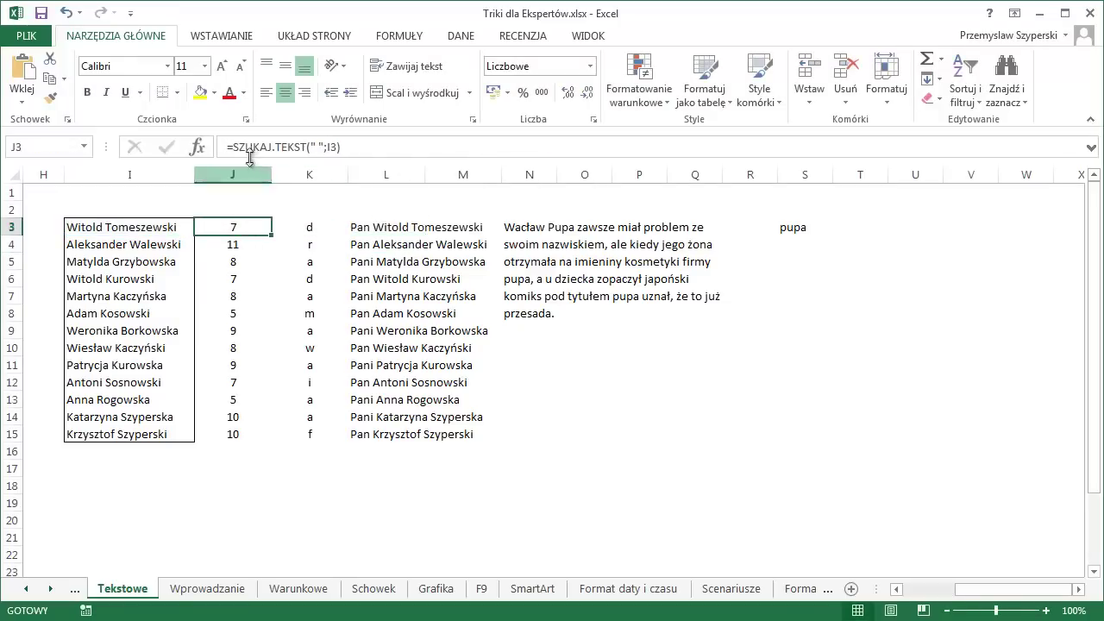
{"action": "left_click_drag", "start_coordinate": [233, 146], "coordinate": [378, 146]}
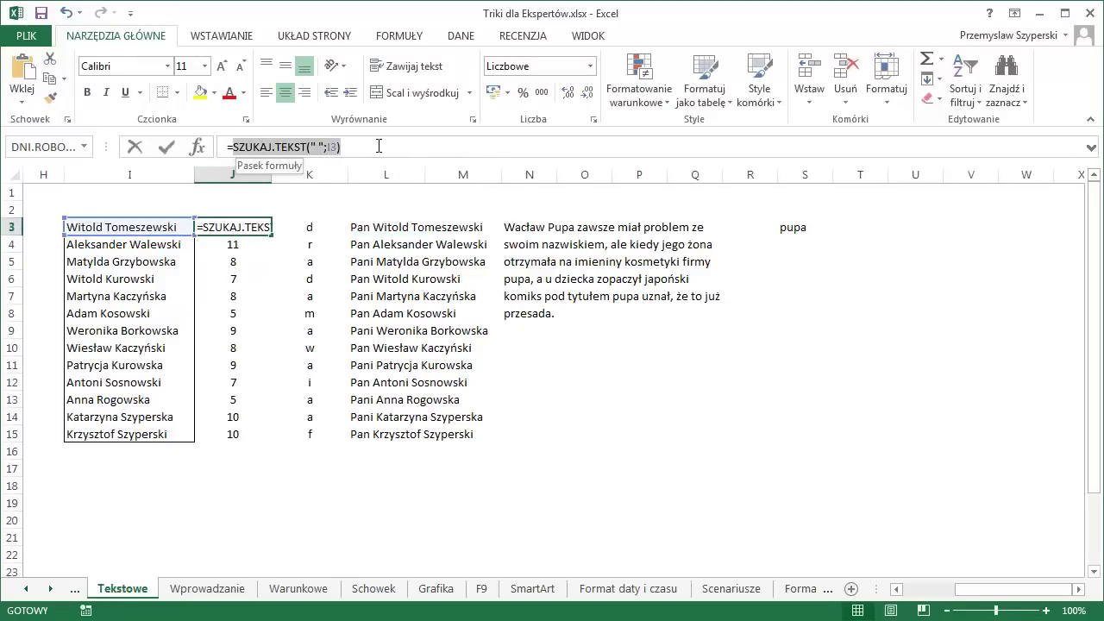
{"action": "key", "text": "ctrl+c"}
{"action": "key", "text": "Escape"}
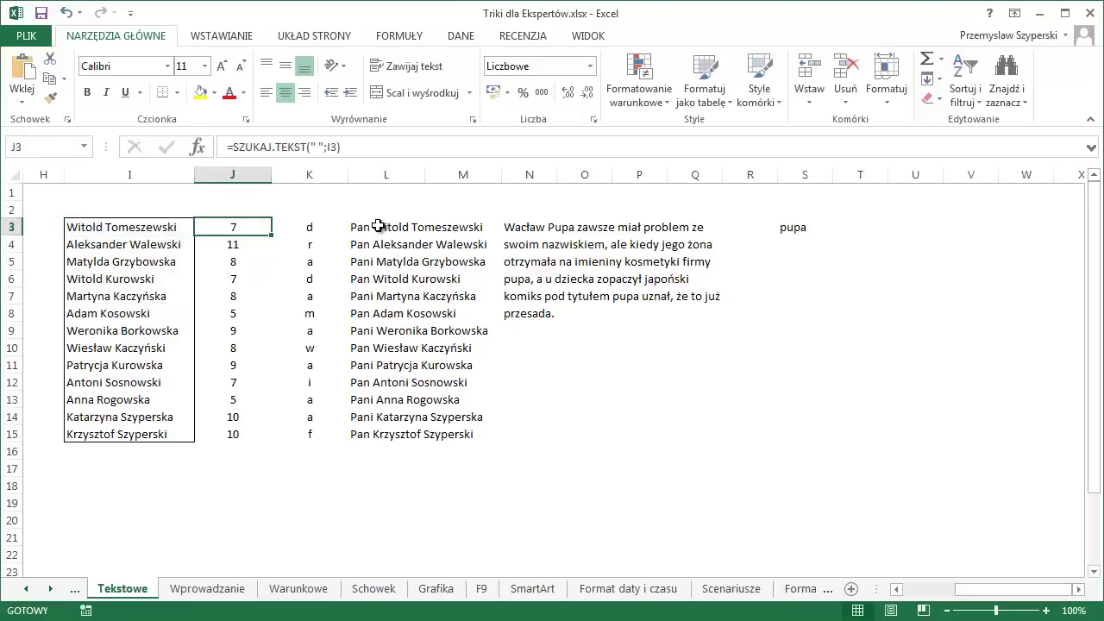
{"action": "left_click", "coordinate": [378, 226]}
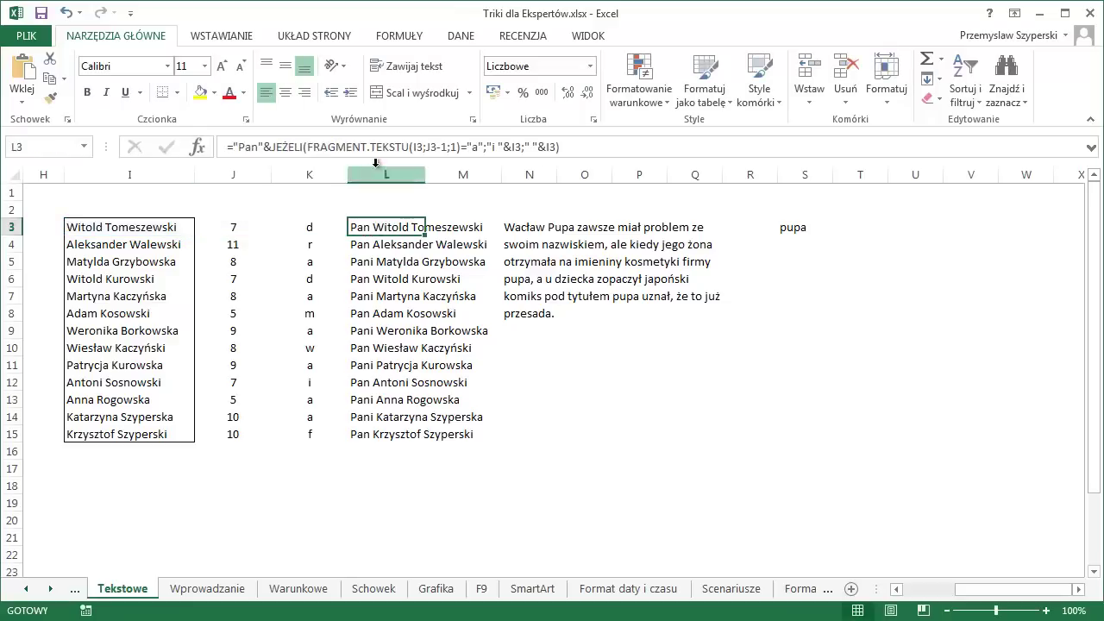
{"action": "double_click", "coordinate": [434, 147]}
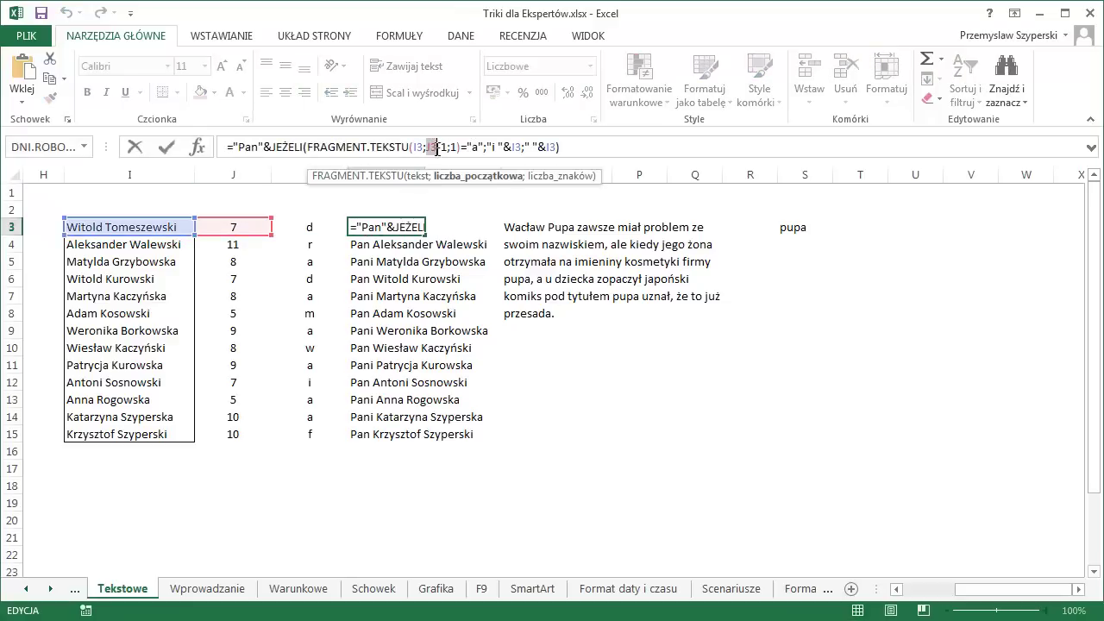
{"action": "type", "text": "SZUKAJ.TEKST(\" \";I3)"}
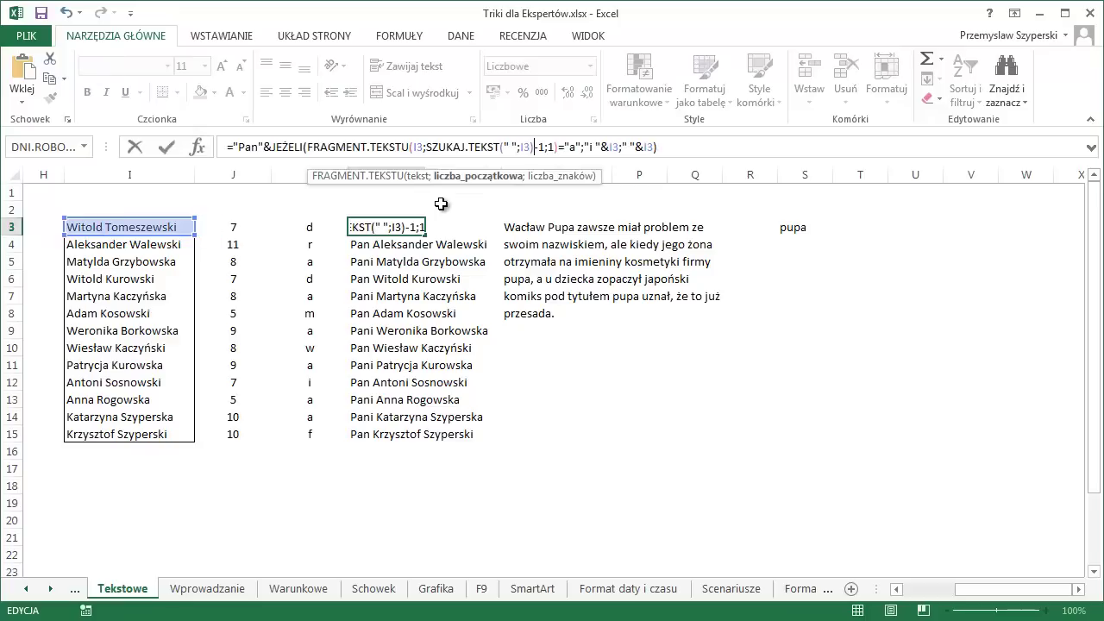
{"action": "key", "text": "Return"}
Fill the self-contained L3 formula down to L15 and delete helper columns J and K.
{"action": "left_click", "coordinate": [385, 228]}
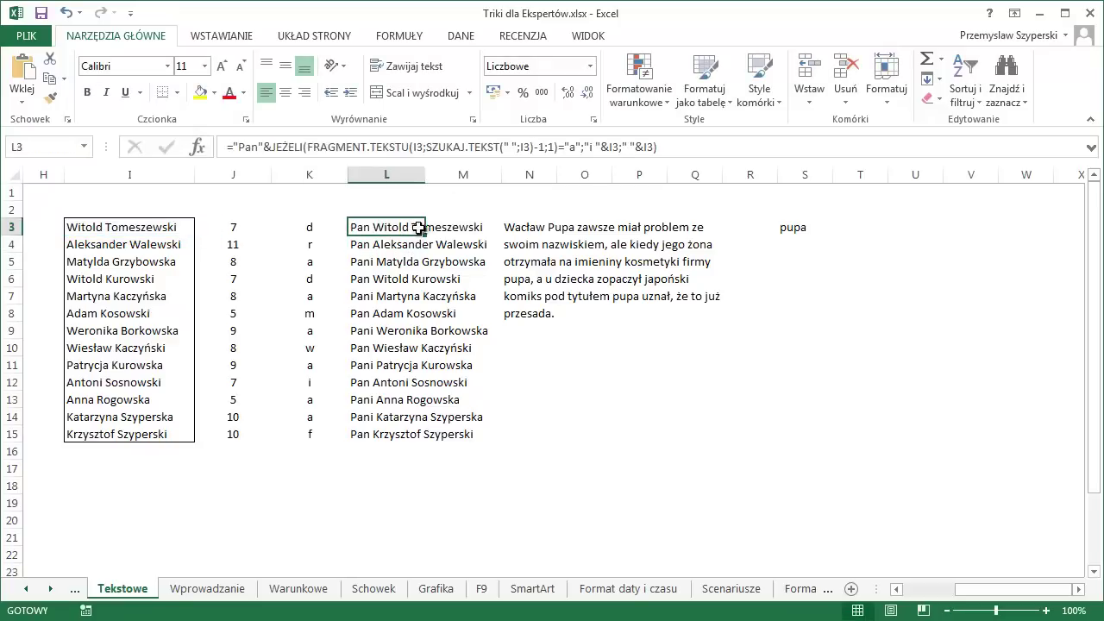
{"action": "double_click", "coordinate": [428, 234]}
{"action": "left_click_drag", "start_coordinate": [309, 174], "coordinate": [247, 170]}
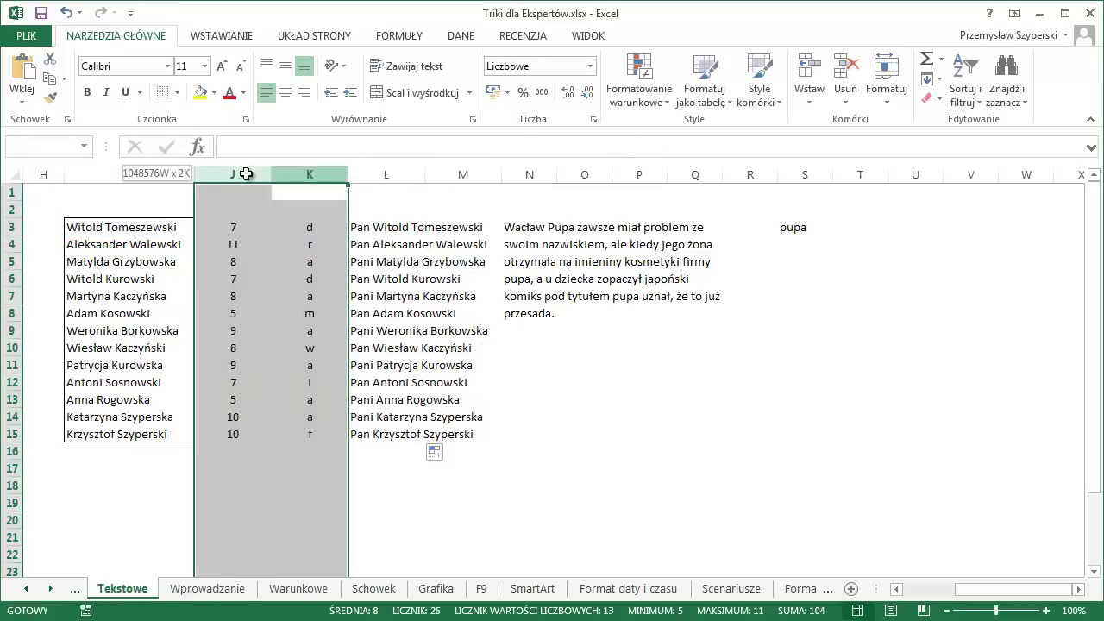
{"action": "key", "text": "Delete"}
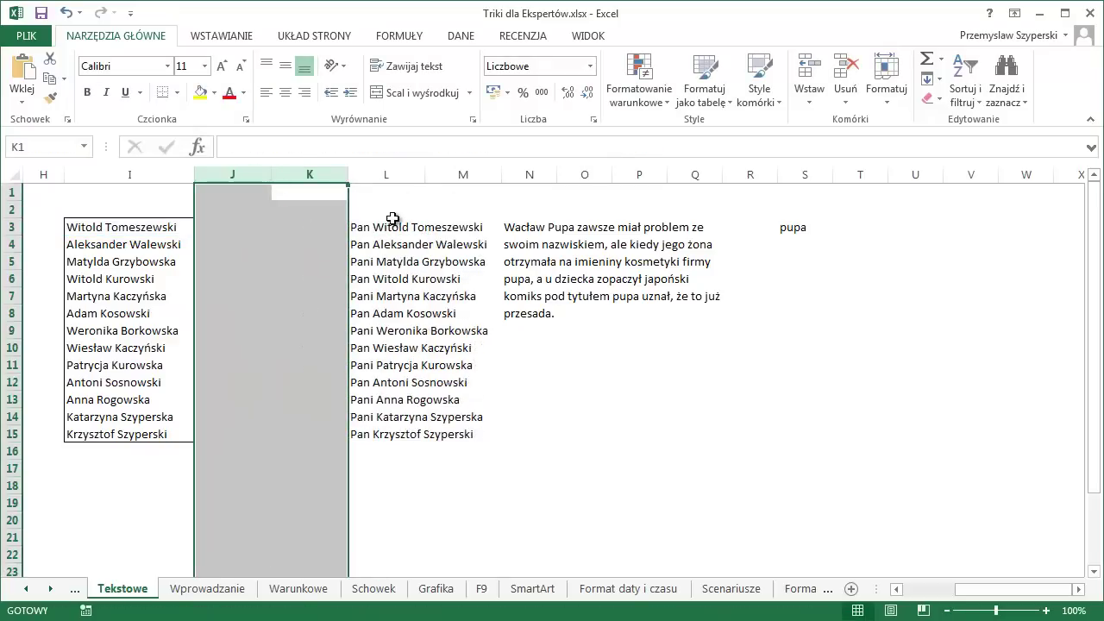
{"action": "left_click", "coordinate": [380, 228]}
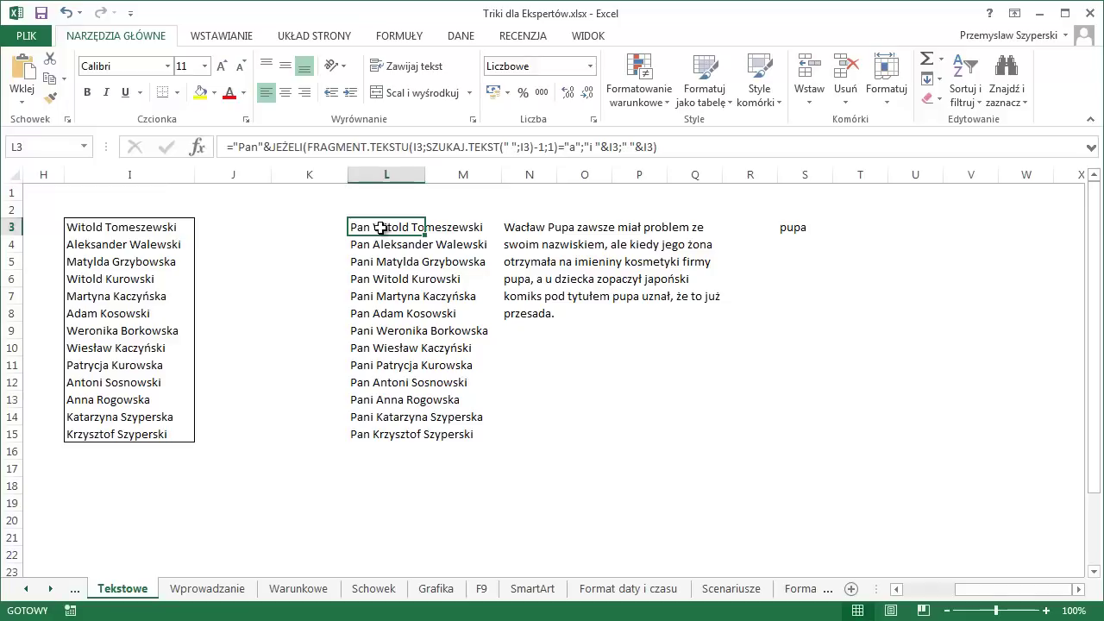
Enter =DŁ(N3) in S4, returning the paragraph's 197 characters.
{"action": "left_click", "coordinate": [1079, 590]}
{"action": "left_click", "coordinate": [1078, 590]}
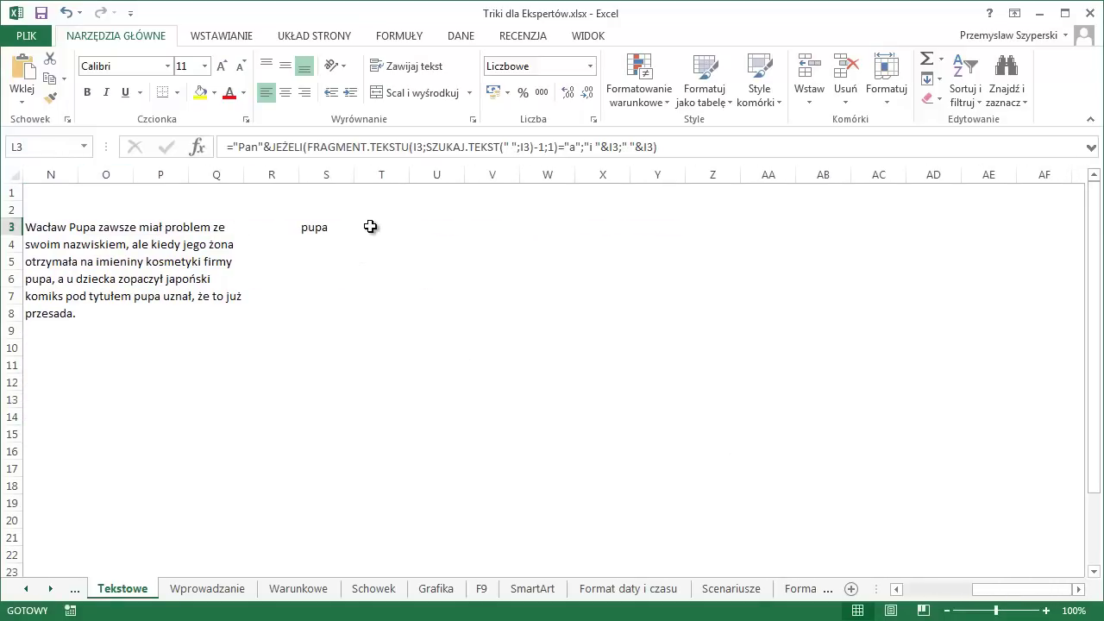
{"action": "left_click", "coordinate": [369, 227]}
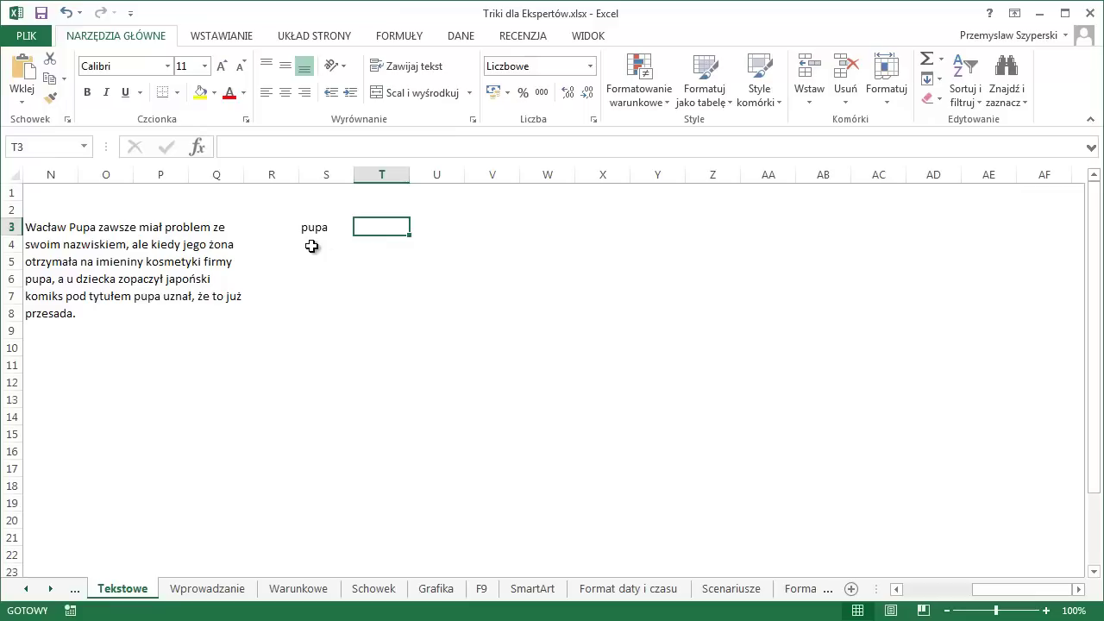
{"action": "left_click", "coordinate": [214, 250]}
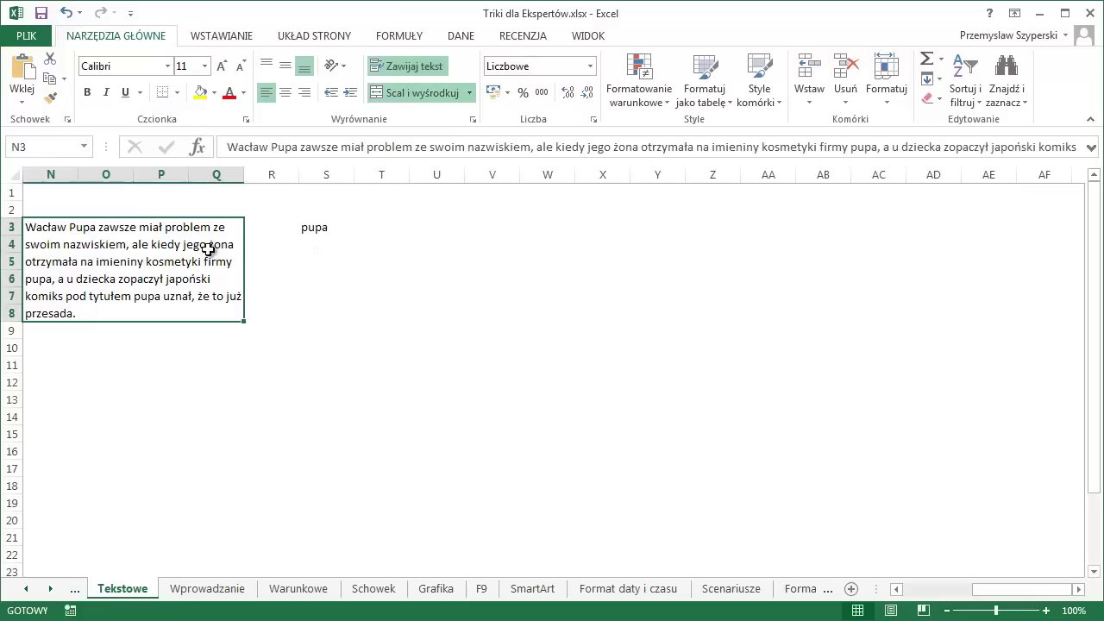
{"action": "left_click", "coordinate": [309, 247]}
{"action": "type", "text": "=dł"}
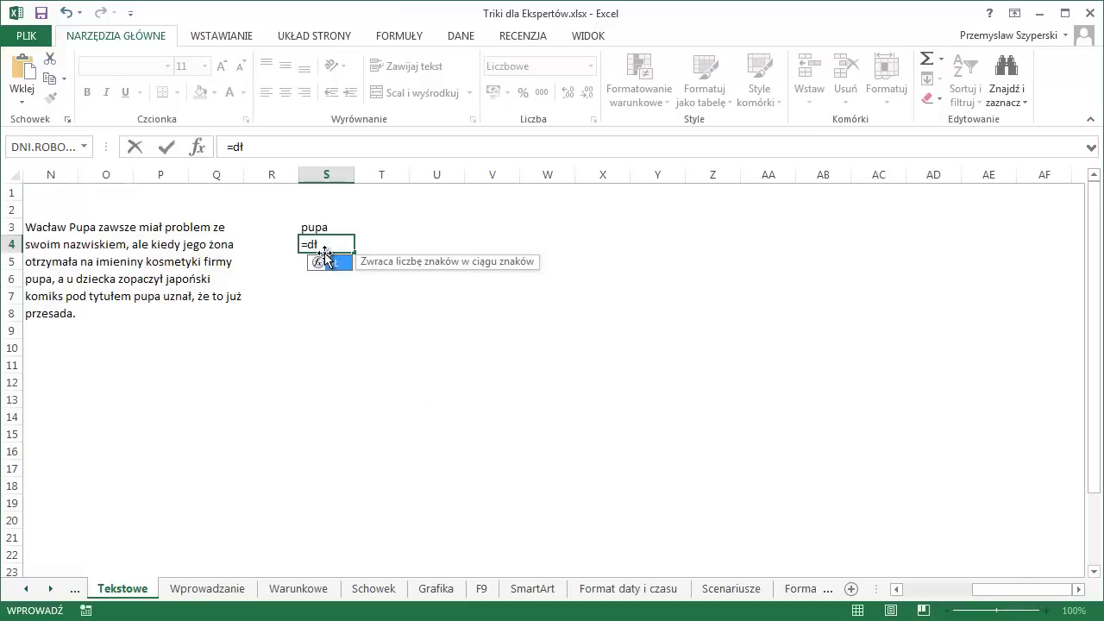
{"action": "double_click", "coordinate": [326, 258]}
{"action": "left_click", "coordinate": [142, 229]}
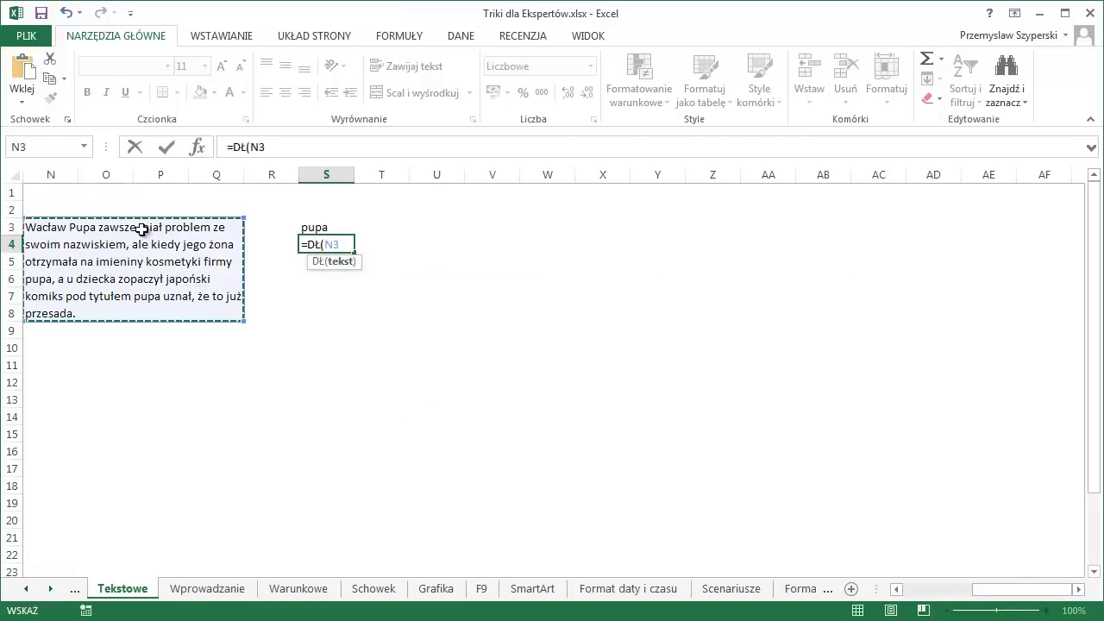
{"action": "key", "text": "Return"}
{"action": "left_click", "coordinate": [311, 246]}
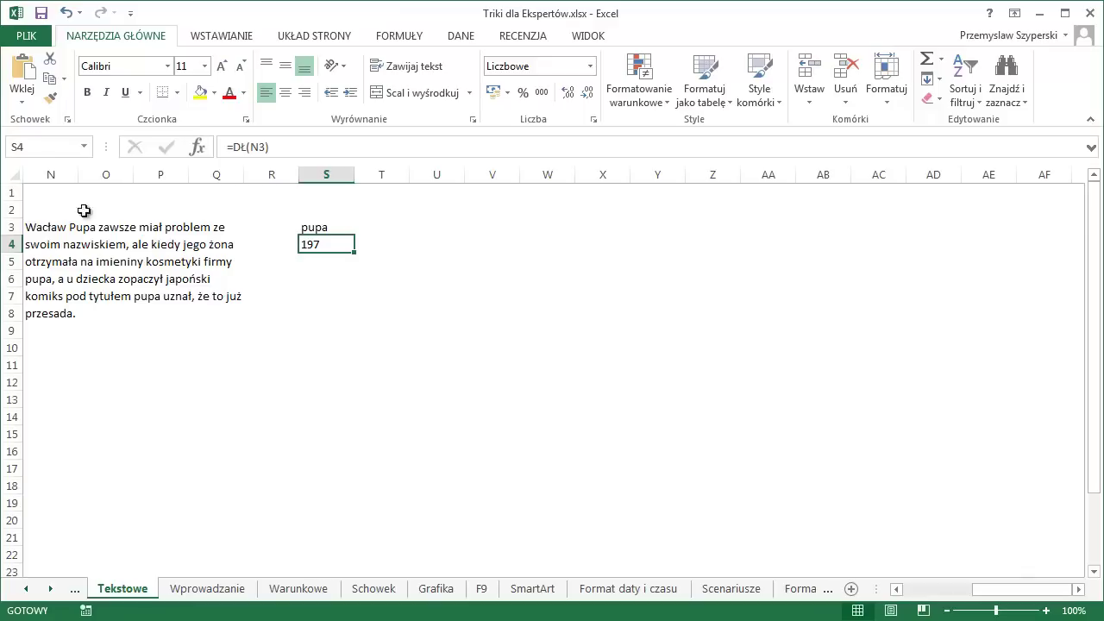
Enter =PODSTAW(N3;"pupa";"") in S5 to remove every lowercase pupa.
{"action": "left_click", "coordinate": [306, 261]}
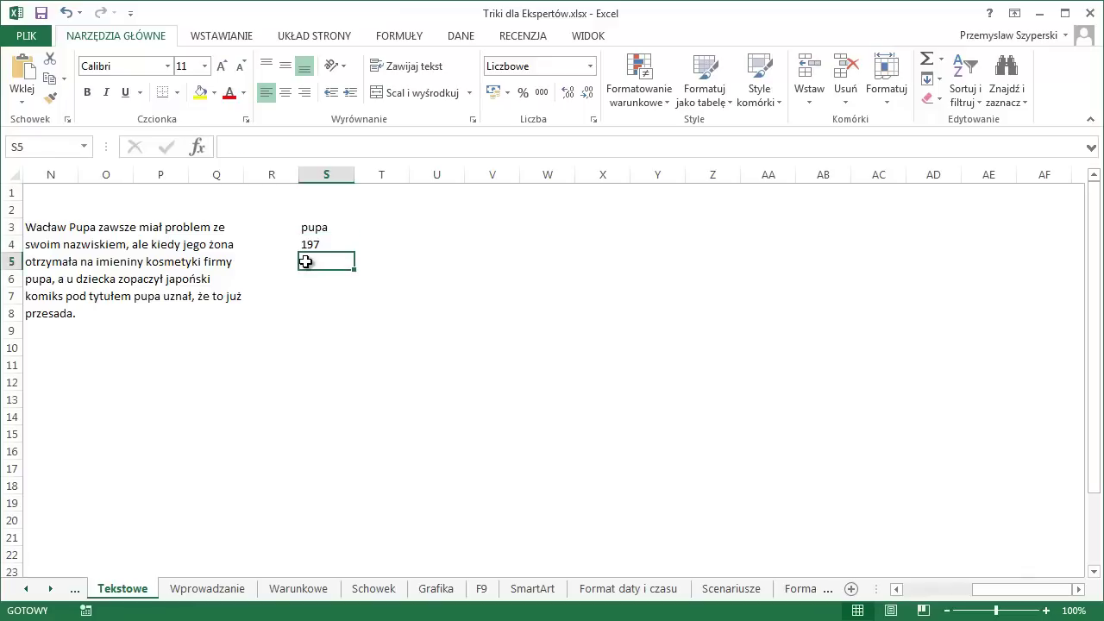
{"action": "type", "text": "=pod"}
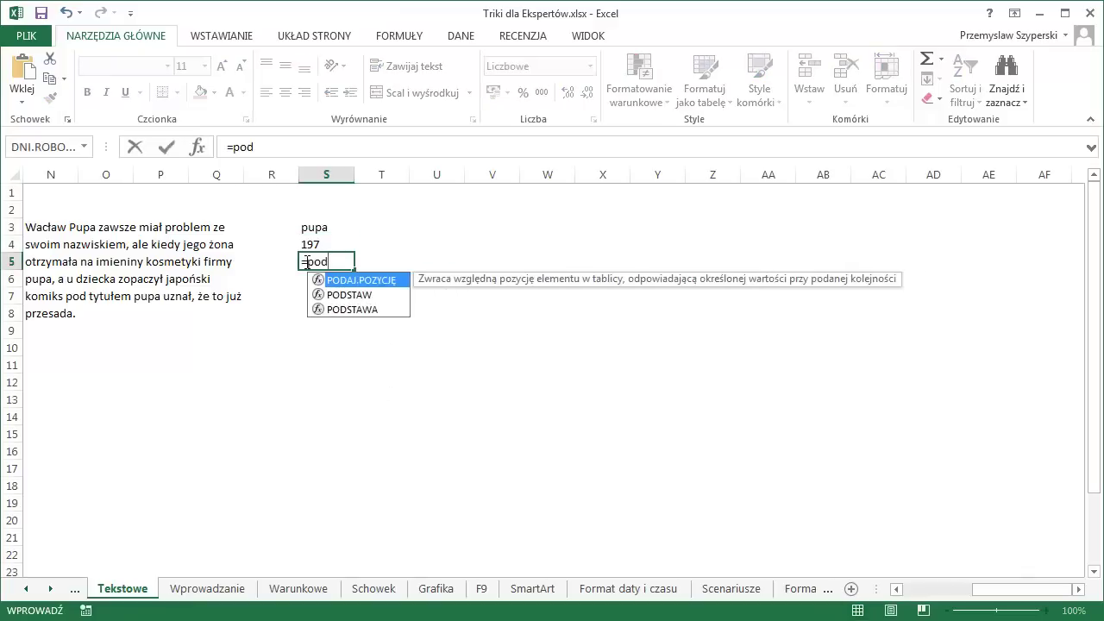
{"action": "double_click", "coordinate": [338, 295]}
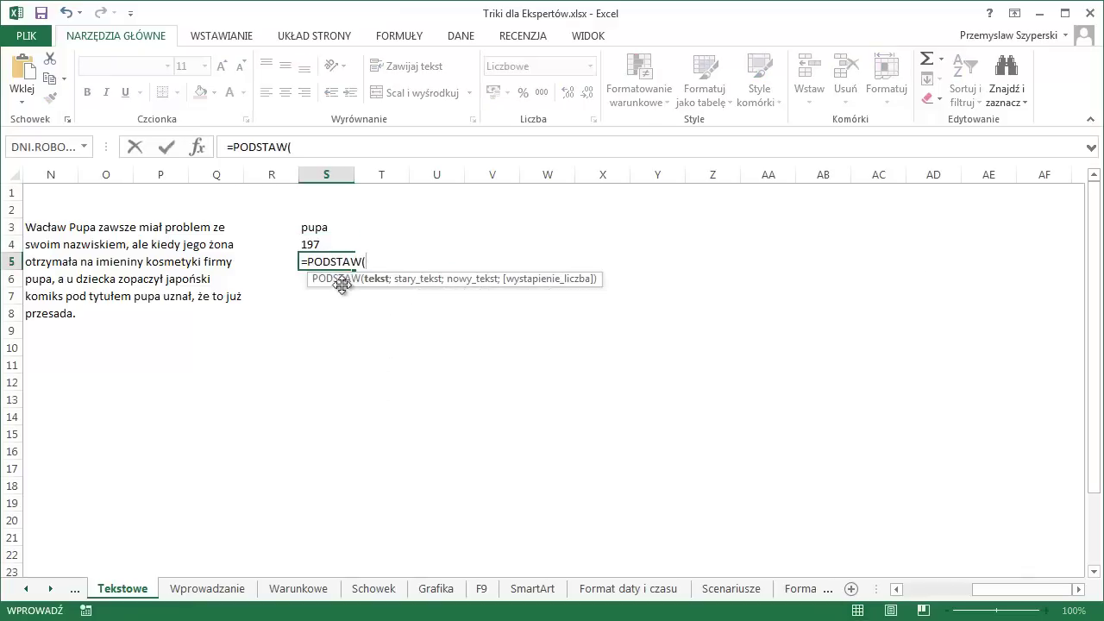
{"action": "left_click", "coordinate": [93, 243]}
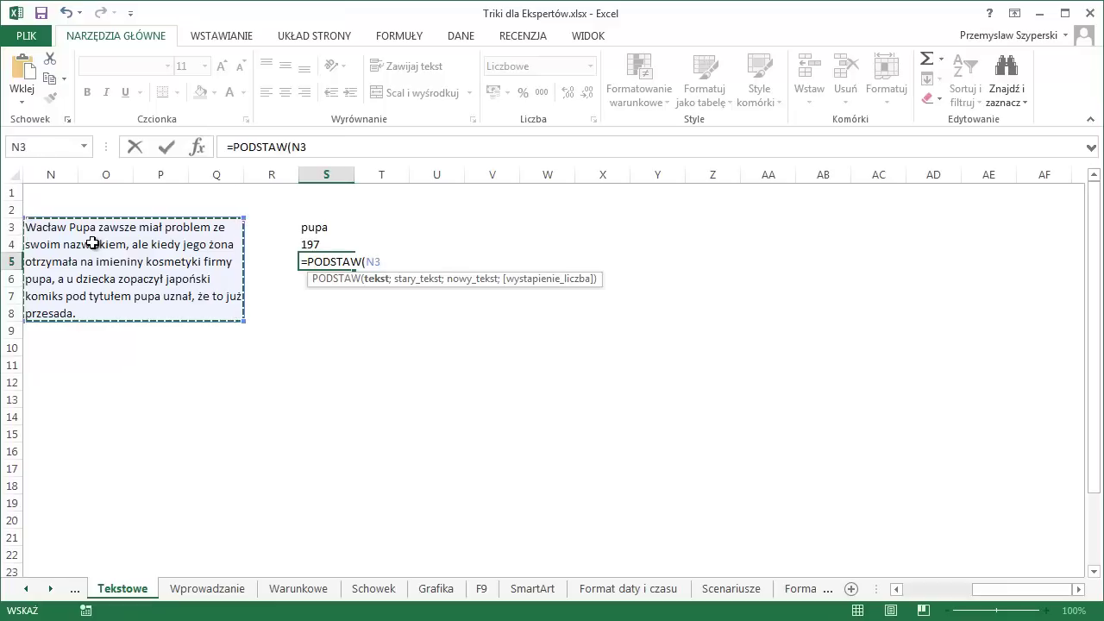
{"action": "type", "text": ";"}
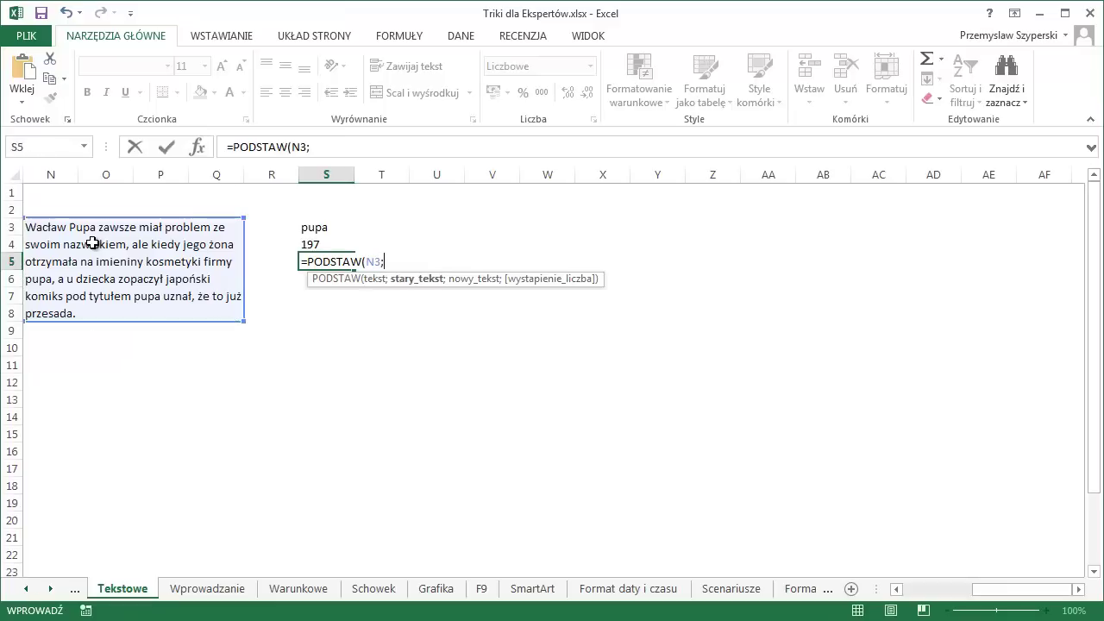
{"action": "type", "text": "pu"}
{"action": "type", "text": "pa"}
{"action": "type", "text": ";\""}
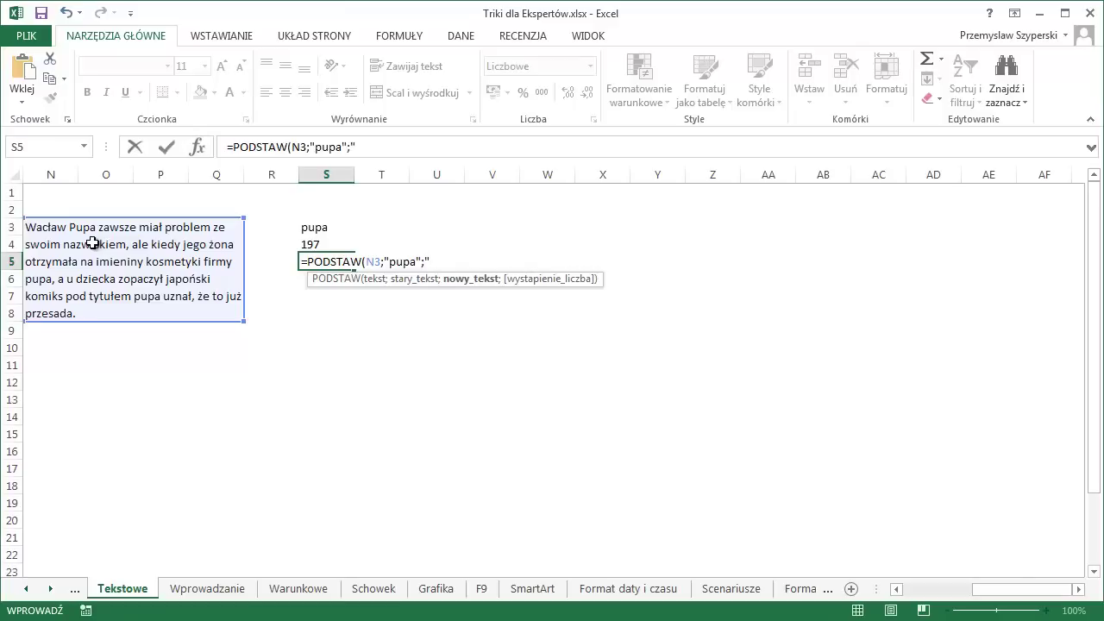
{"action": "type", "text": "\""}
{"action": "type", "text": ")"}
{"action": "key", "text": "Return"}
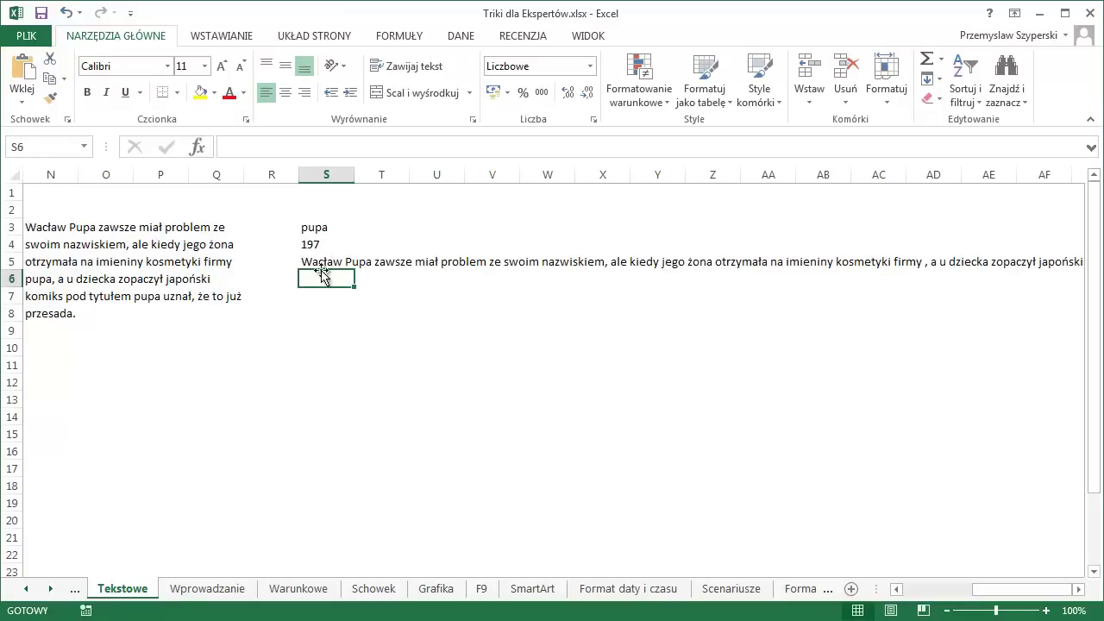
Enter =DŁ(S5) in S6 and =S4-S6 in S7, giving stripped length 189 and 8 removed characters.
{"action": "type", "text": "=dł"}
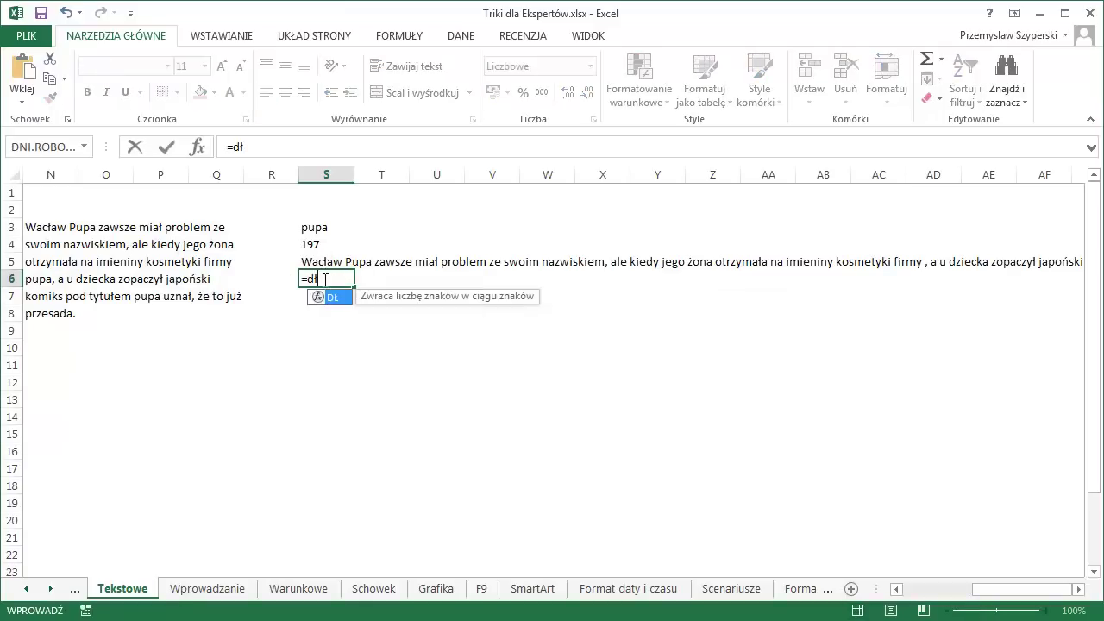
{"action": "key", "text": "Tab"}
{"action": "left_click", "coordinate": [313, 262]}
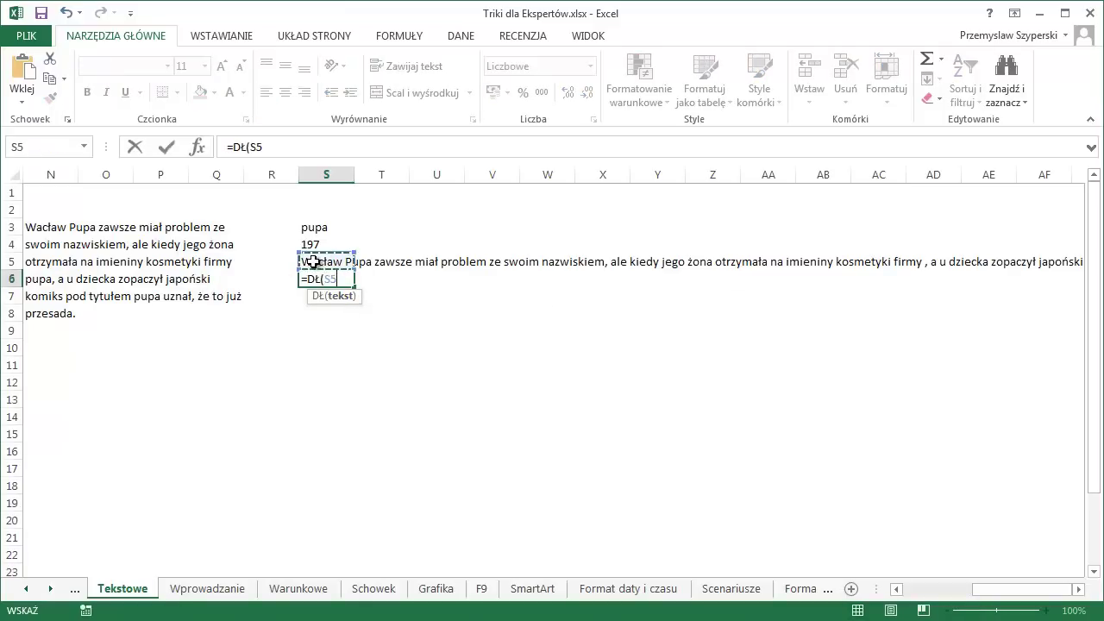
{"action": "key", "text": "Return"}
{"action": "type", "text": "="}
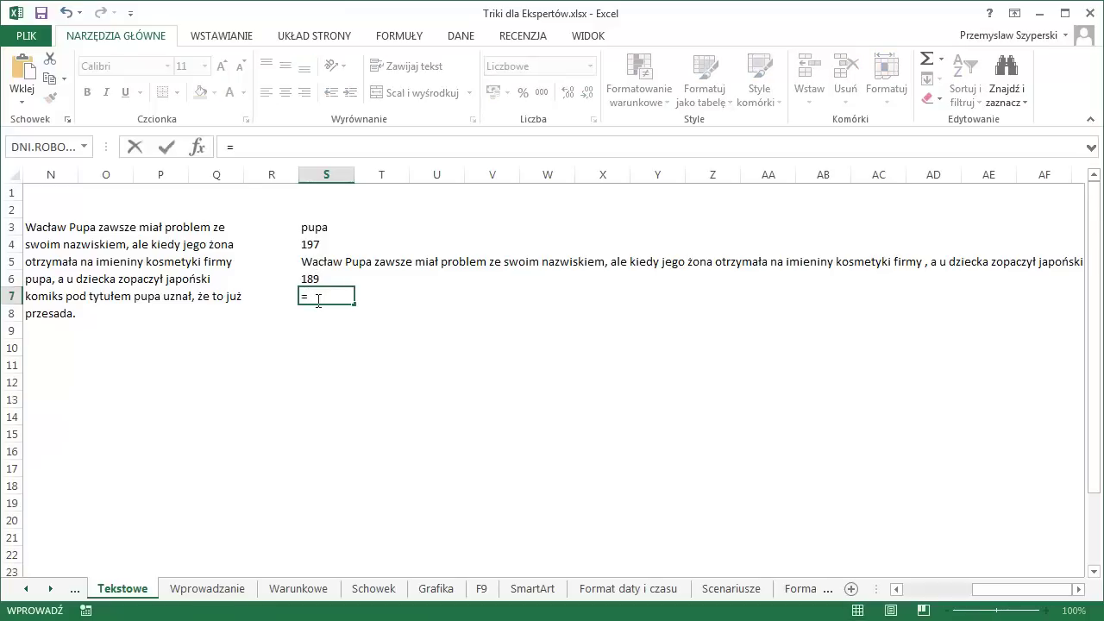
{"action": "key", "text": "Up"}
{"action": "key", "text": "Up"}
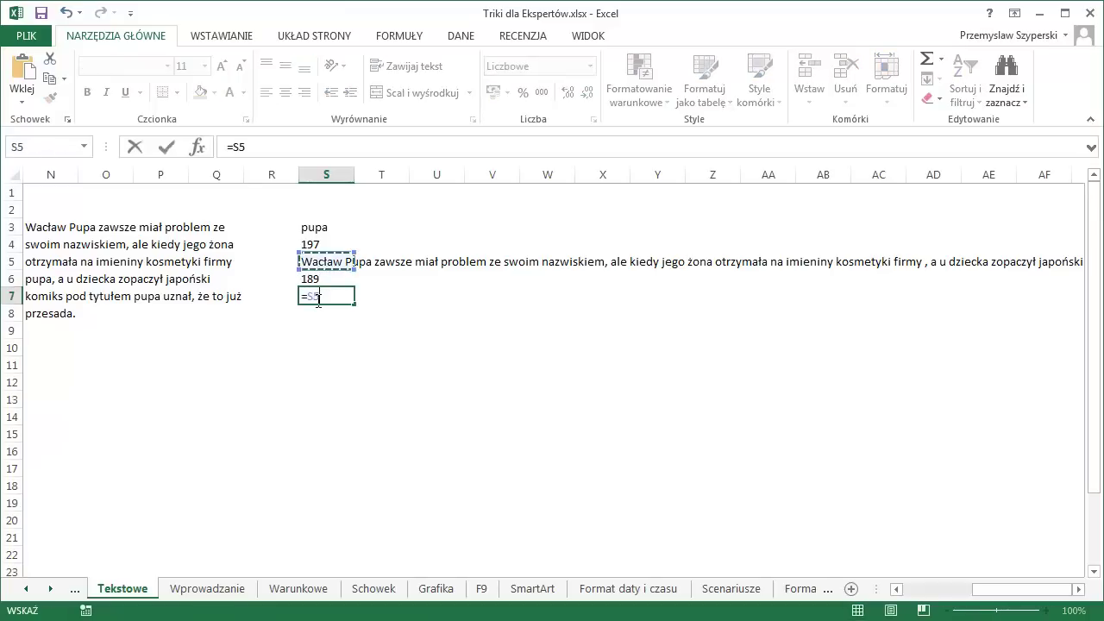
{"action": "key", "text": "Up"}
{"action": "type", "text": "-"}
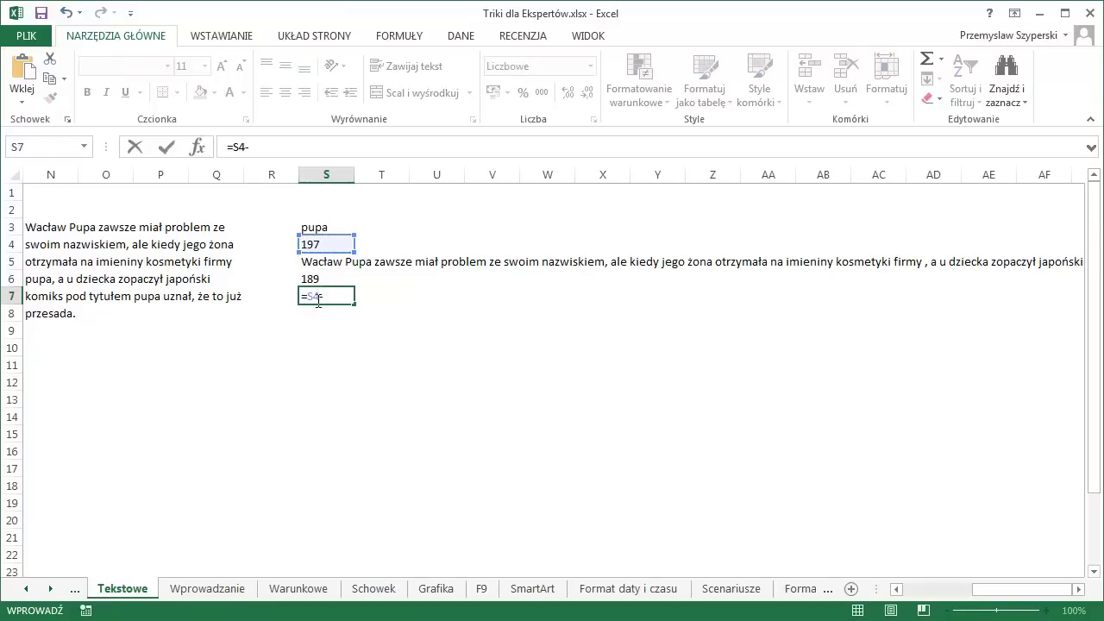
{"action": "key", "text": "Up"}
{"action": "key", "text": "Return"}
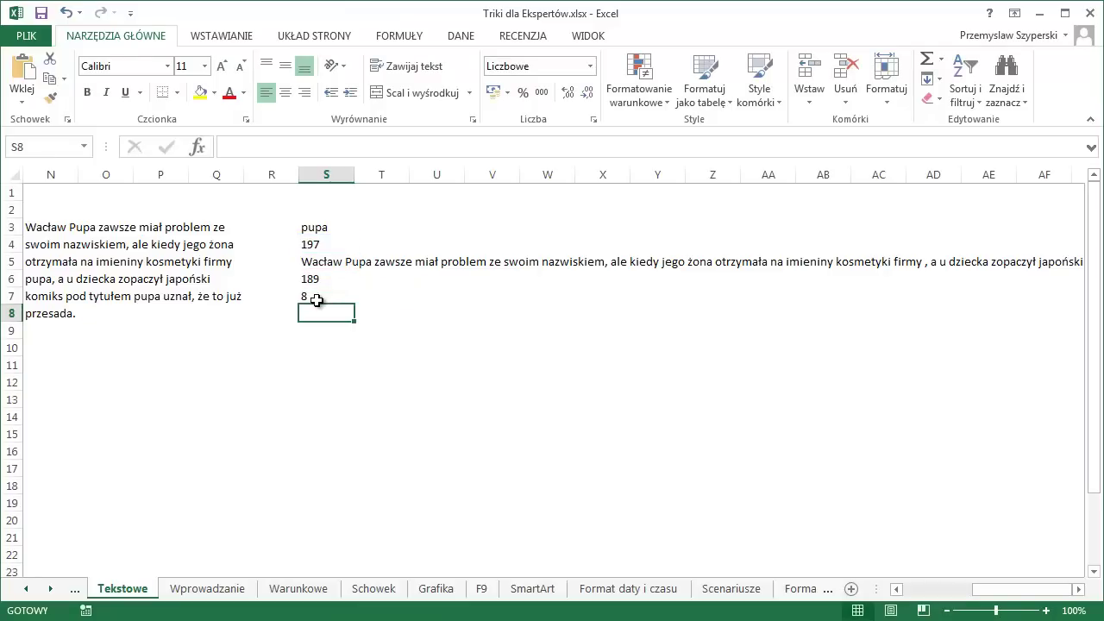
Enter =DŁ(S3) in S8 and =S7/S8 in S9, giving word length 4 and a count of 2.
{"action": "type", "text": "=d"}
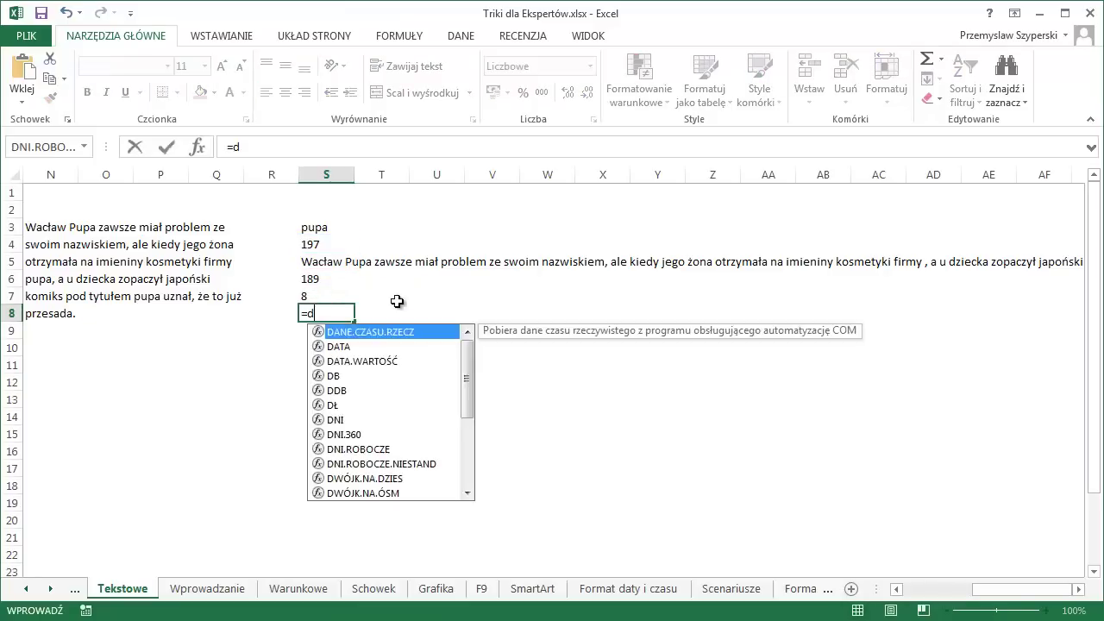
{"action": "type", "text": "ł"}
{"action": "double_click", "coordinate": [335, 332]}
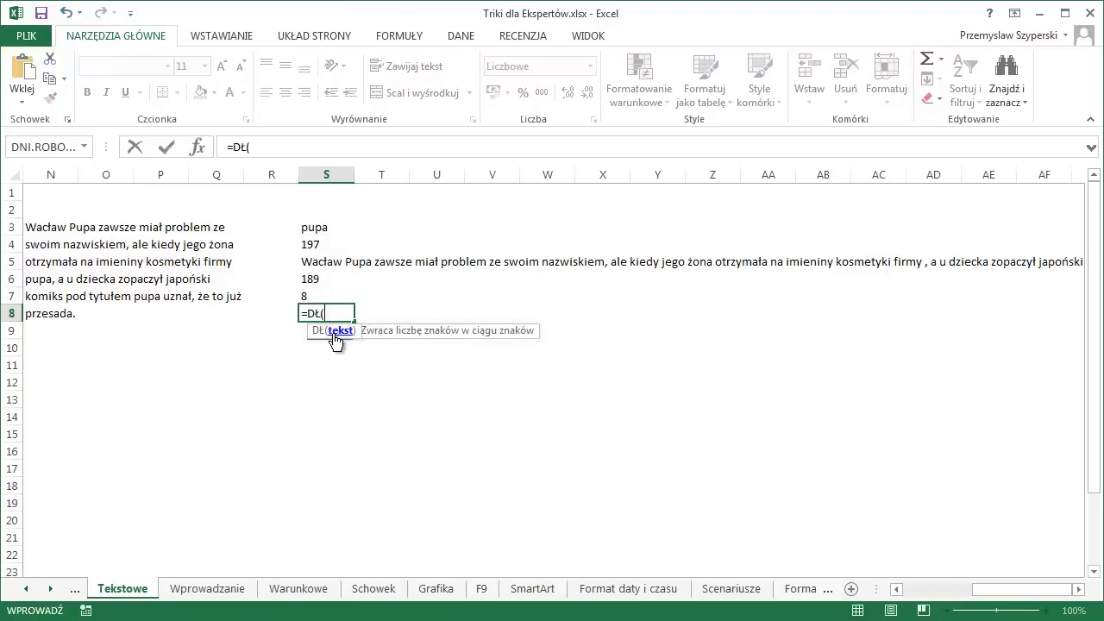
{"action": "left_click", "coordinate": [328, 224]}
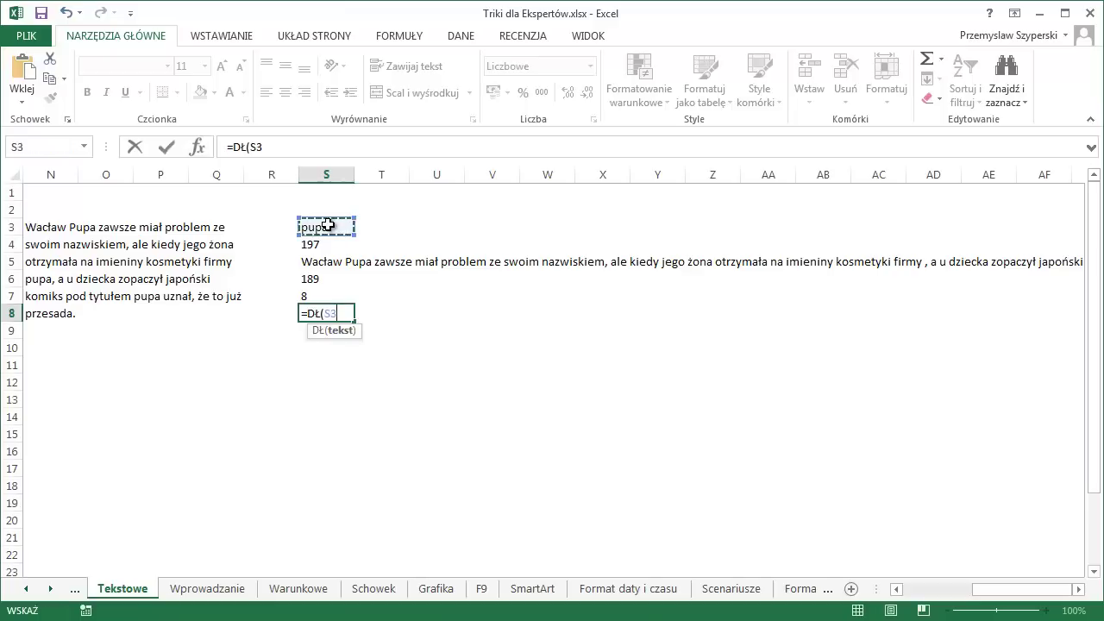
{"action": "key", "text": "Return"}
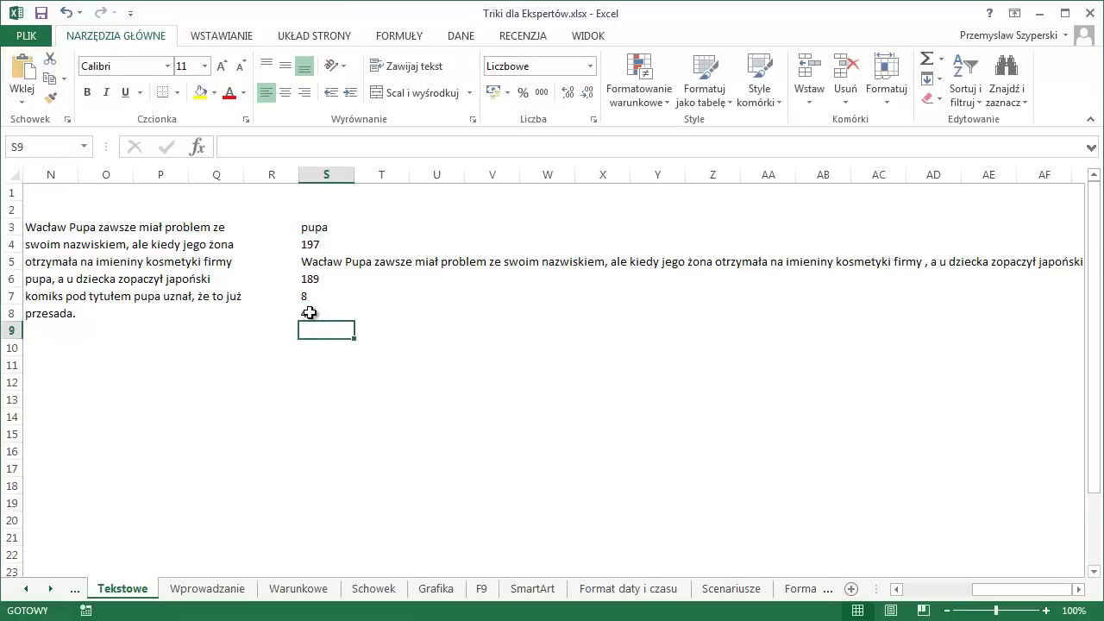
{"action": "type", "text": "="}
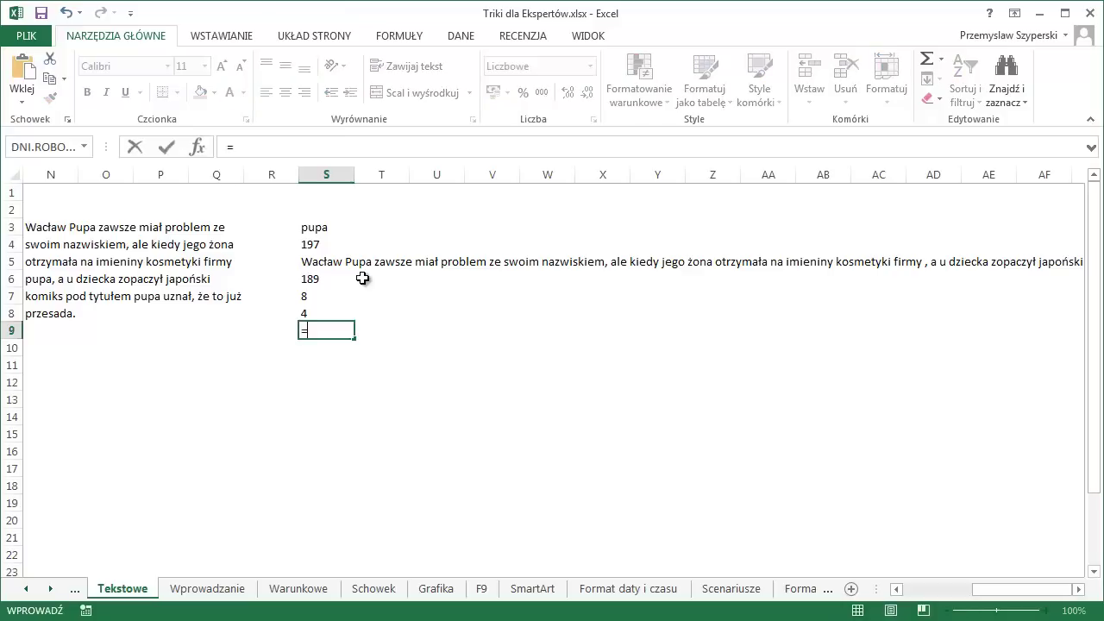
{"action": "key", "text": "Up"}
{"action": "key", "text": "Up"}
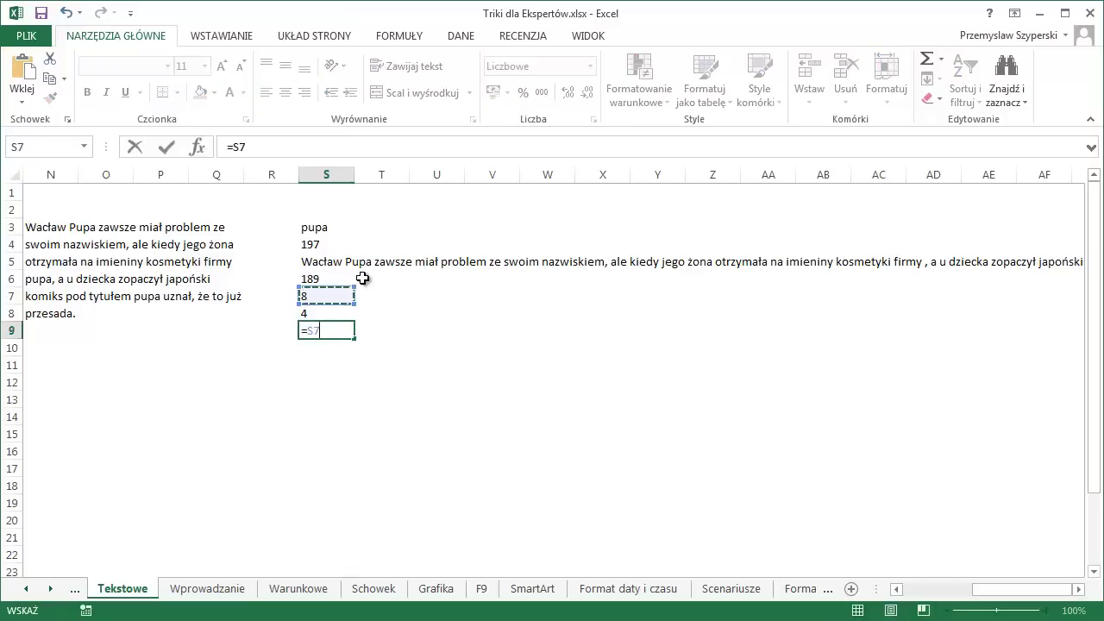
{"action": "type", "text": "/"}
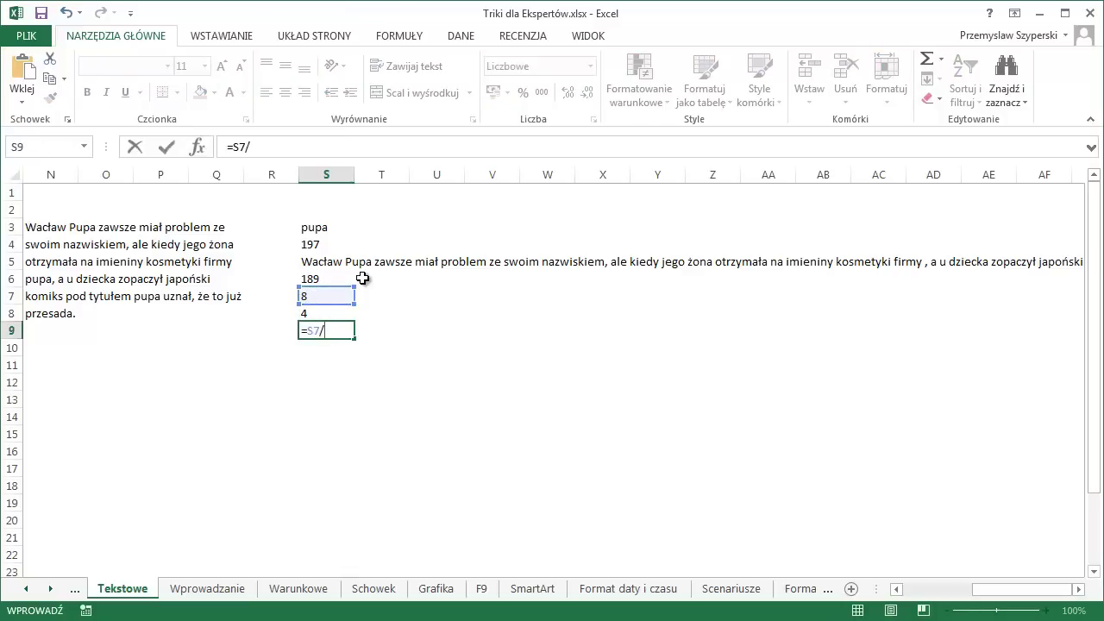
{"action": "key", "text": "Up"}
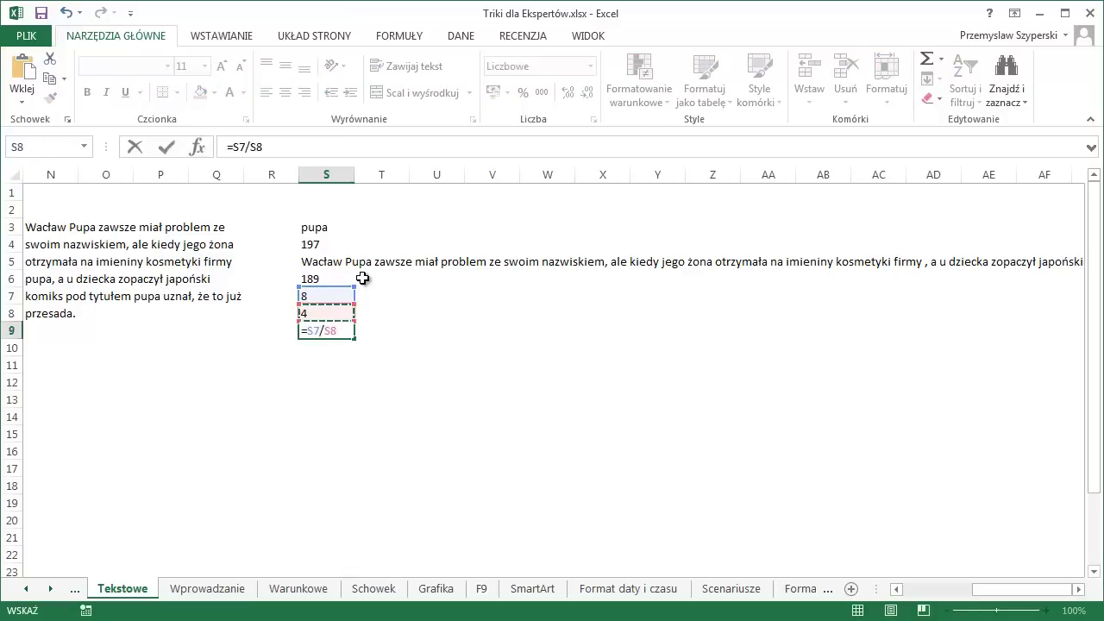
{"action": "key", "text": "Return"}
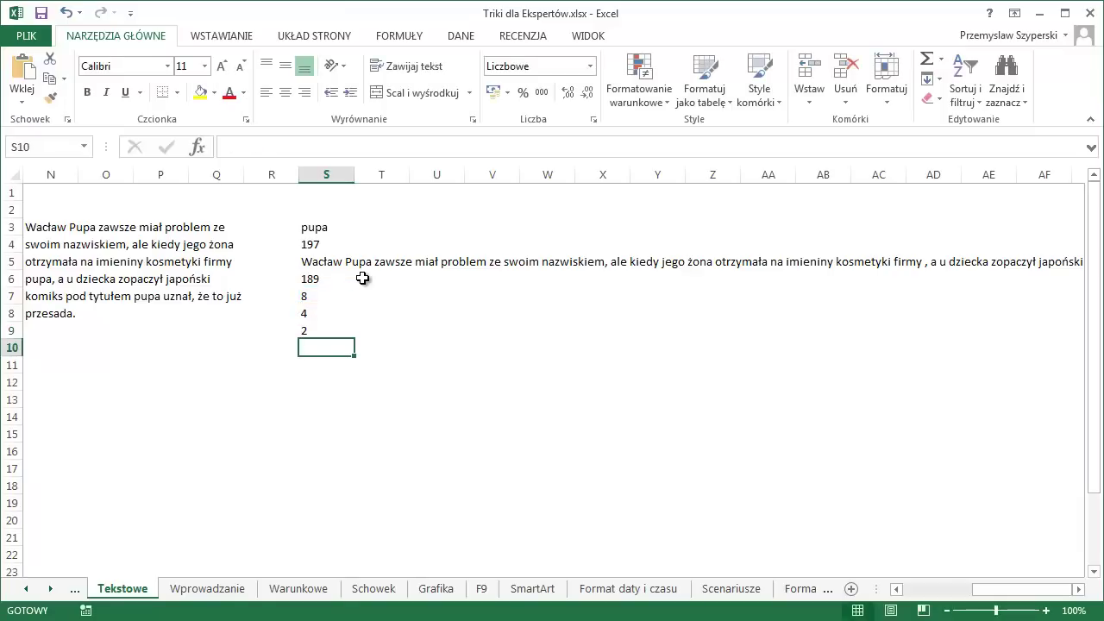
{"action": "key", "text": "Up"}
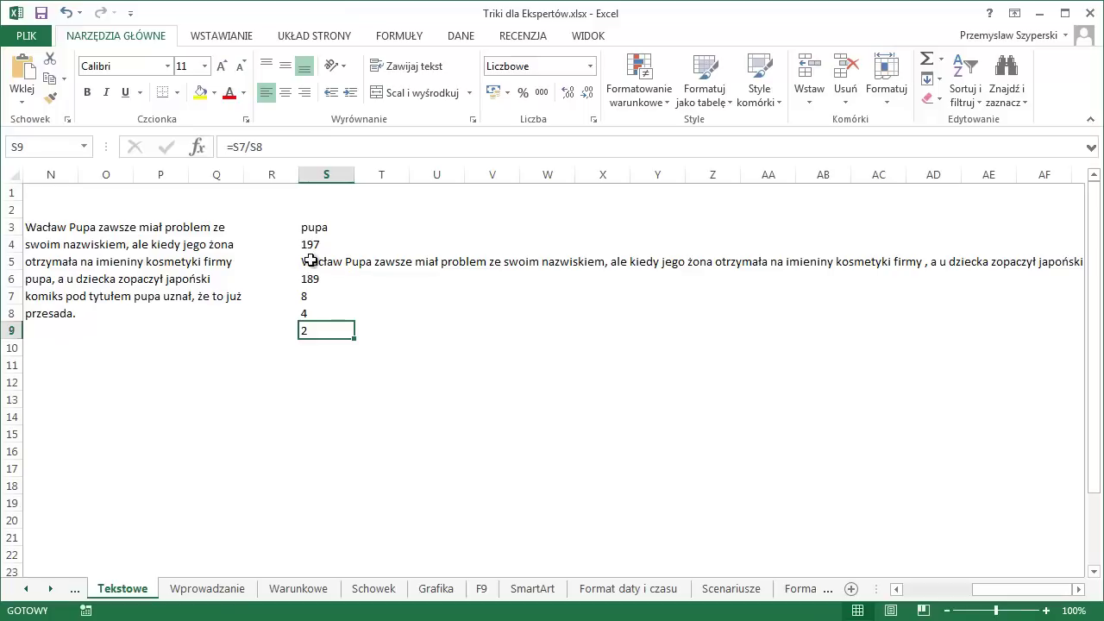
{"action": "left_click", "coordinate": [313, 261]}
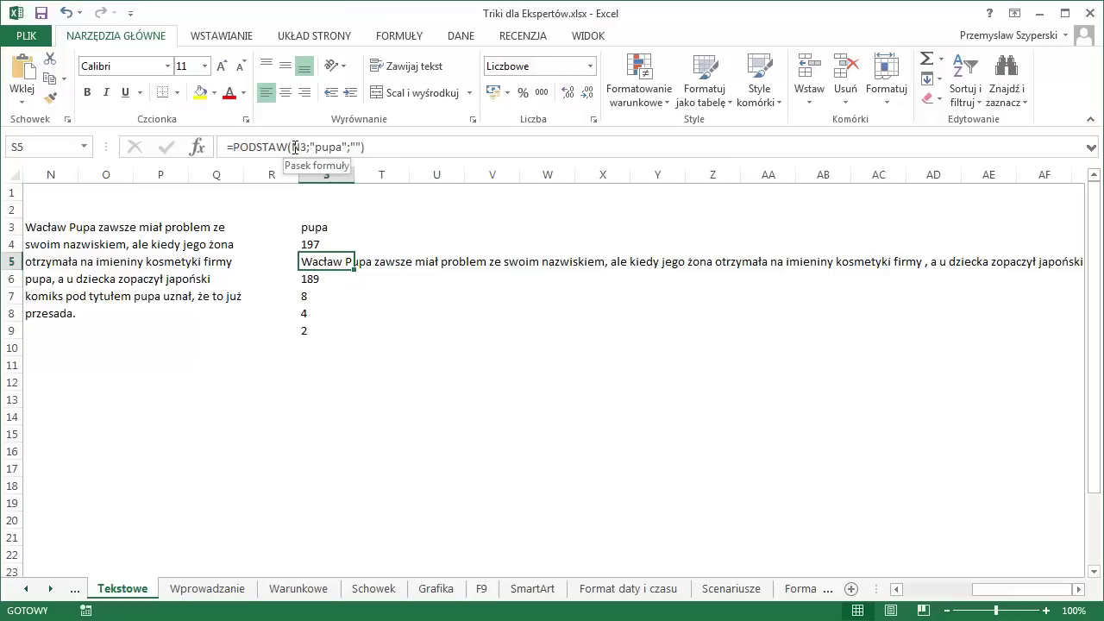
Wrap N3 in LITERY.MAŁE inside S5's PODSTAW formula so S9's pupa count rises to 3.
{"action": "left_click", "coordinate": [295, 147]}
{"action": "type", "text": "l"}
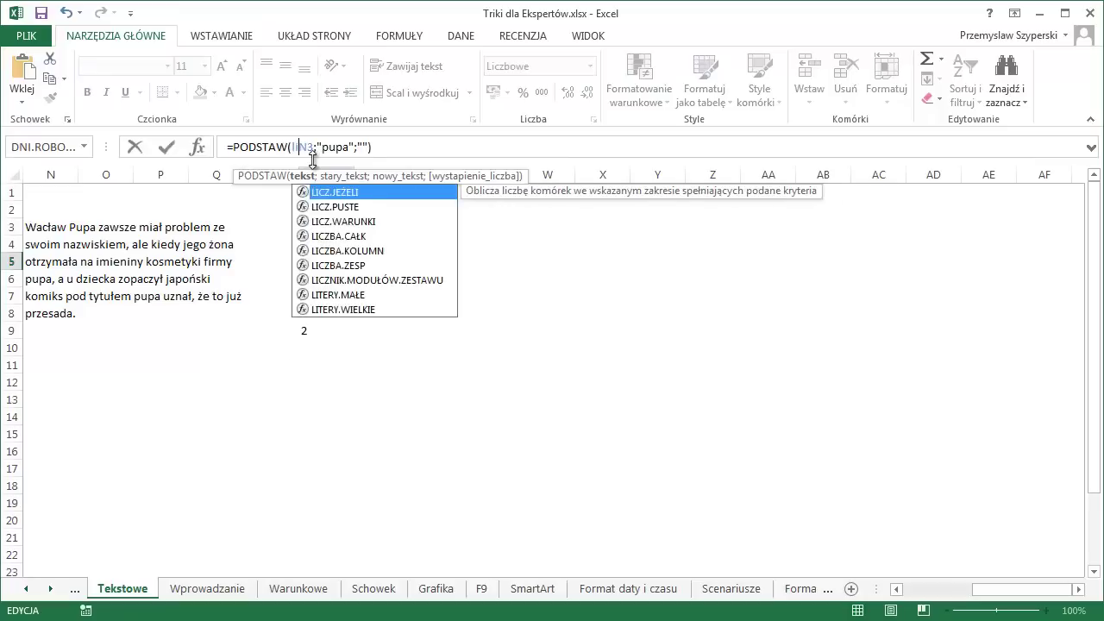
{"action": "type", "text": "itery"}
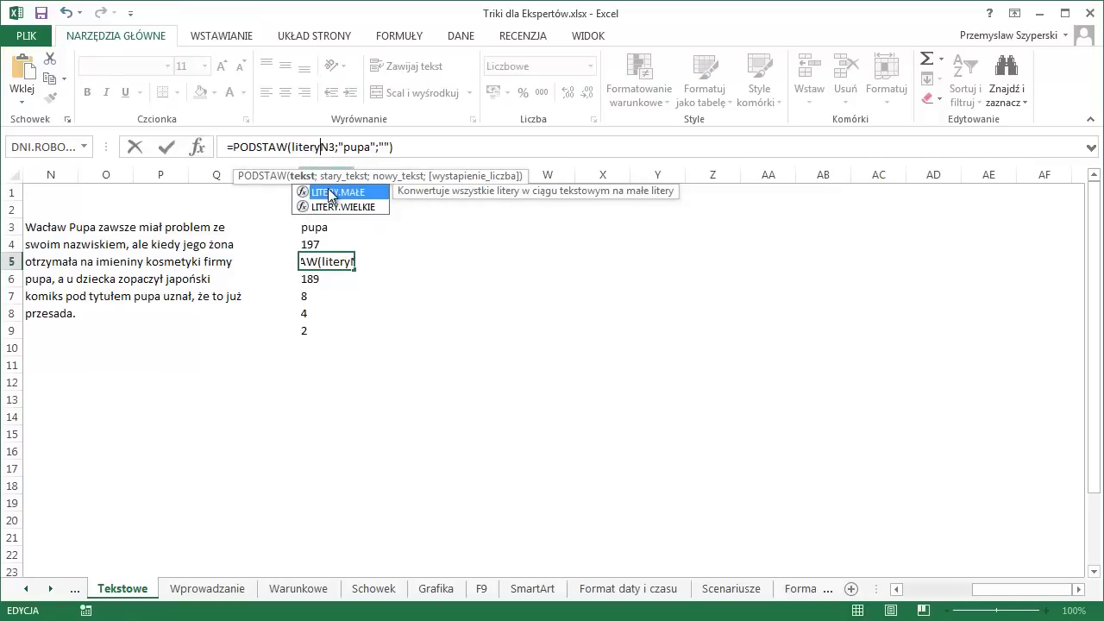
{"action": "double_click", "coordinate": [337, 192]}
{"action": "left_click", "coordinate": [440, 143]}
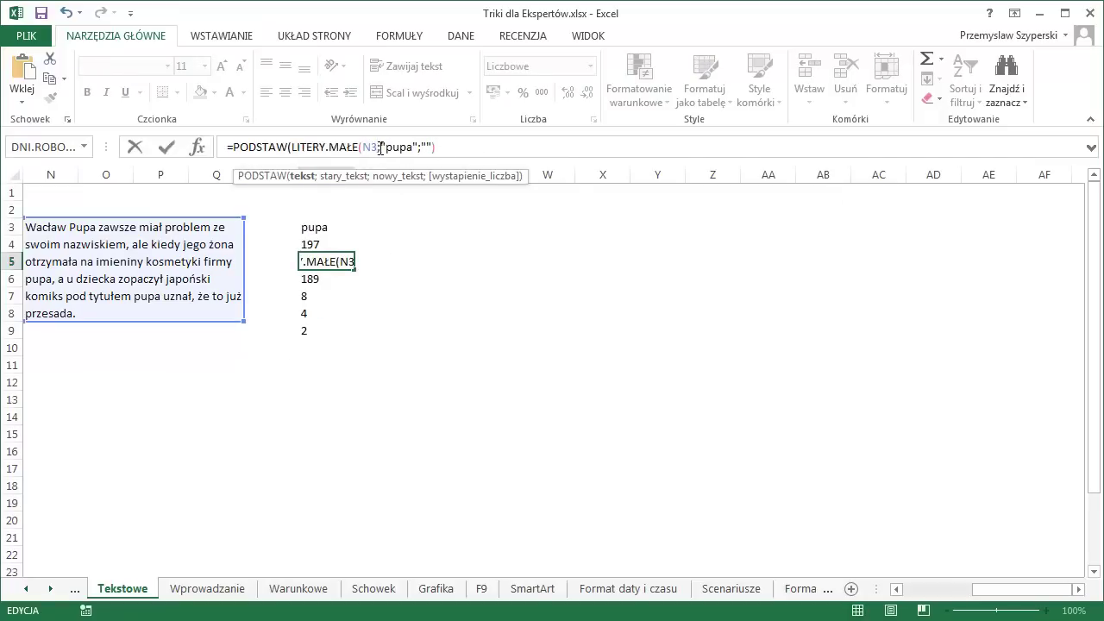
{"action": "type", "text": ")"}
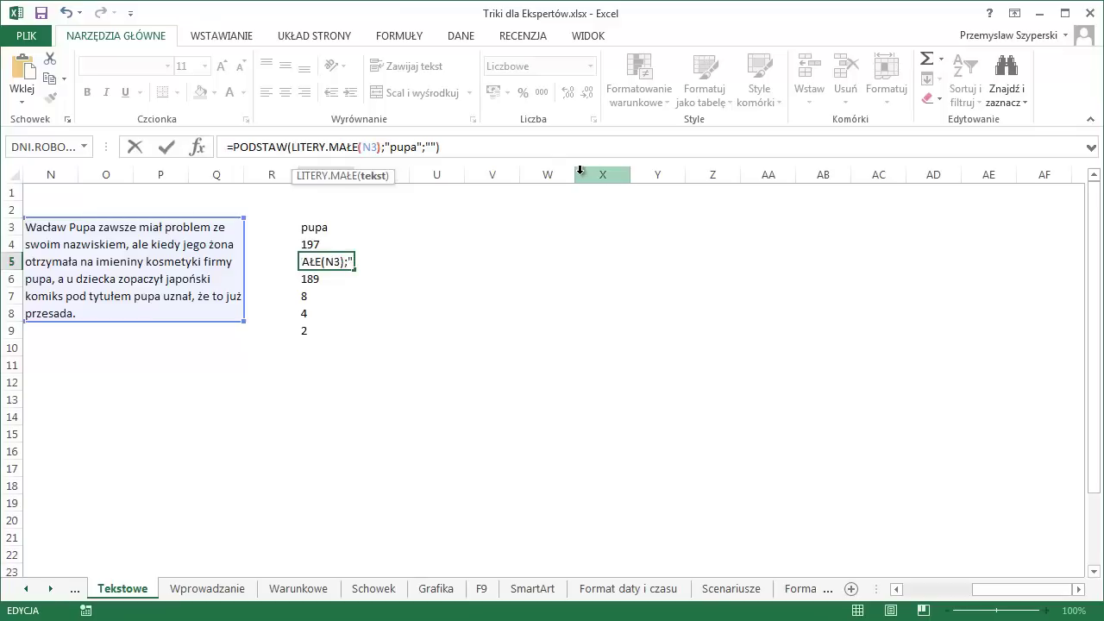
{"action": "left_click", "coordinate": [469, 147]}
{"action": "type", "text": ")"}
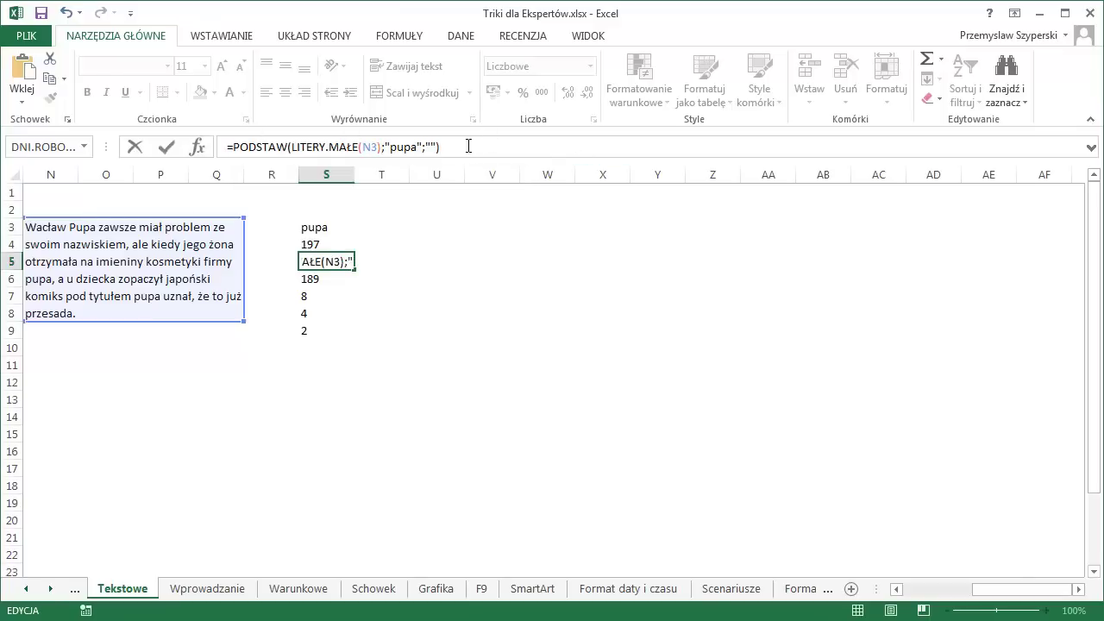
{"action": "key", "text": "Return"}
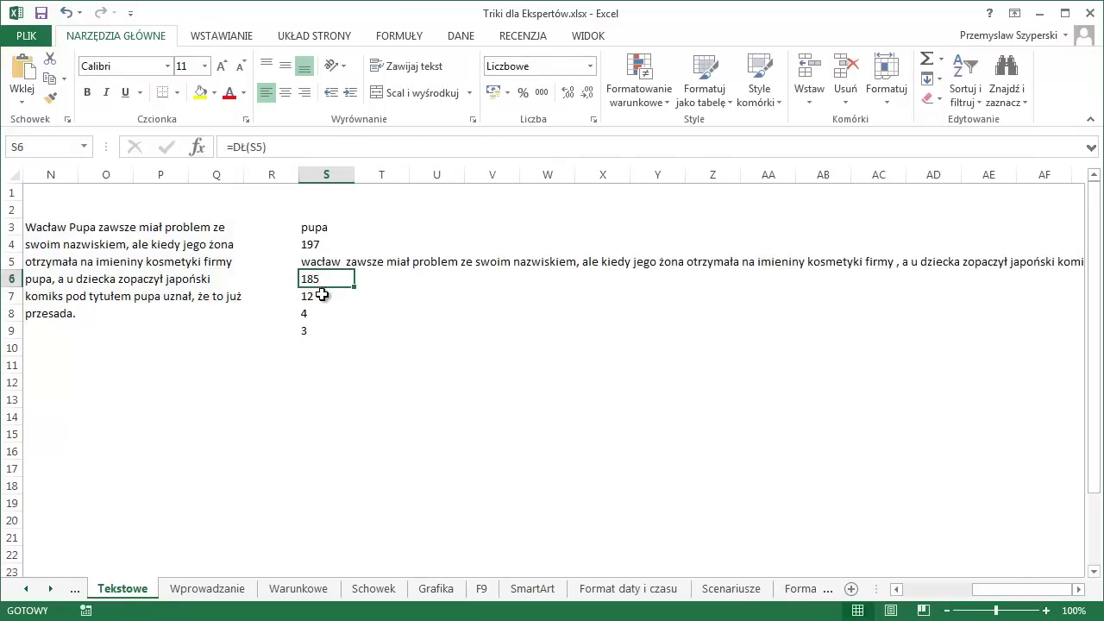
Replace the S8 reference in S9's formula with the DŁ(S3) expression.
{"action": "left_click", "coordinate": [322, 295]}
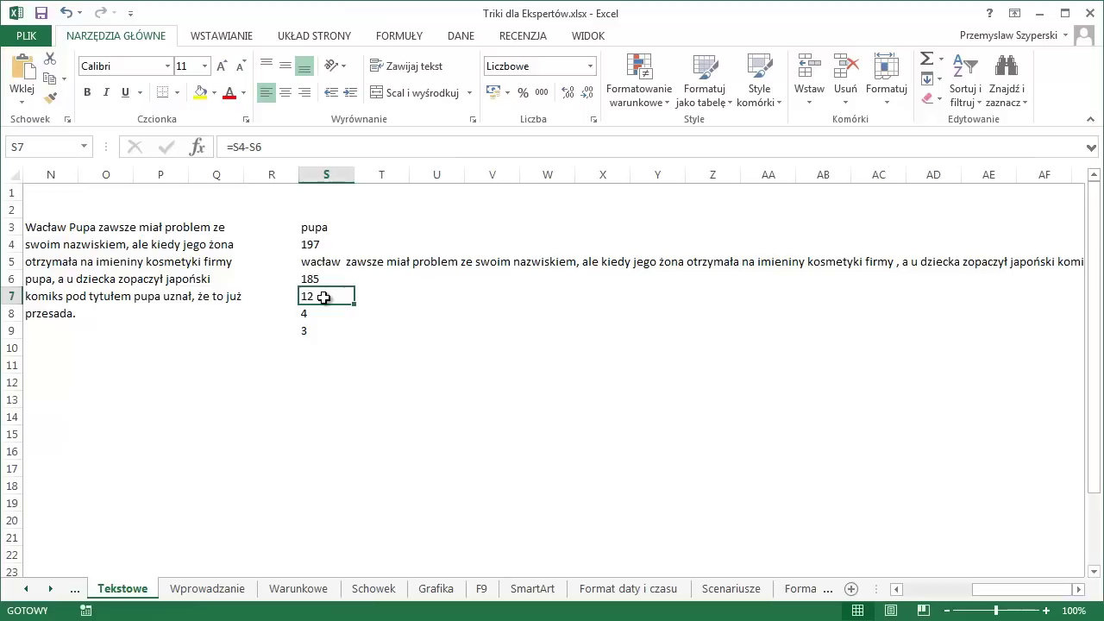
{"action": "left_click", "coordinate": [329, 329]}
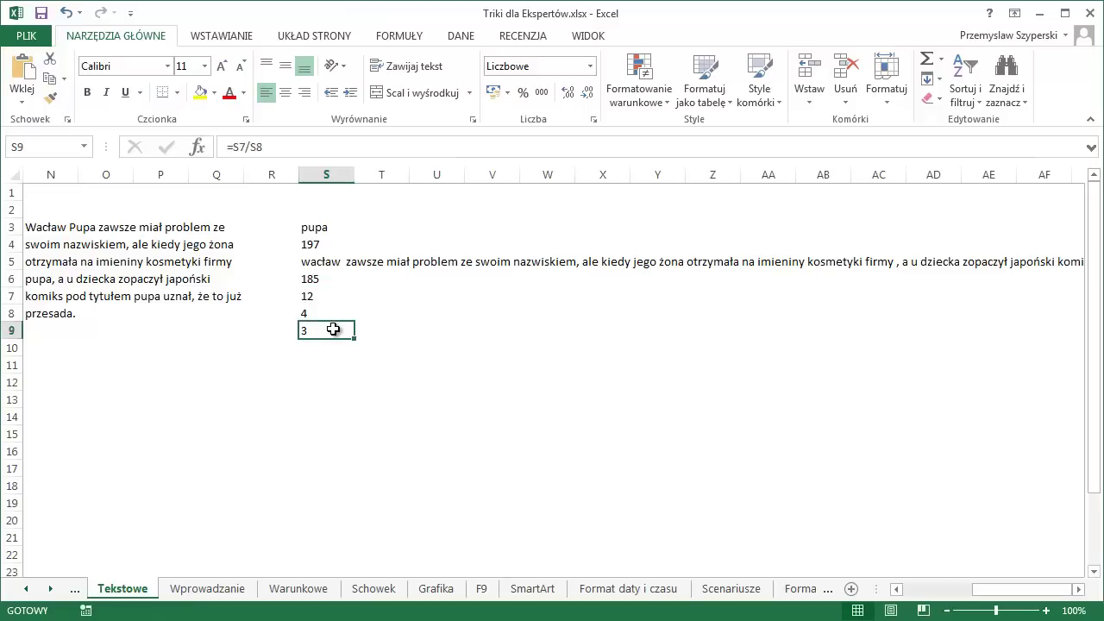
{"action": "key", "text": "ctrl+z"}
{"action": "left_click", "coordinate": [329, 311]}
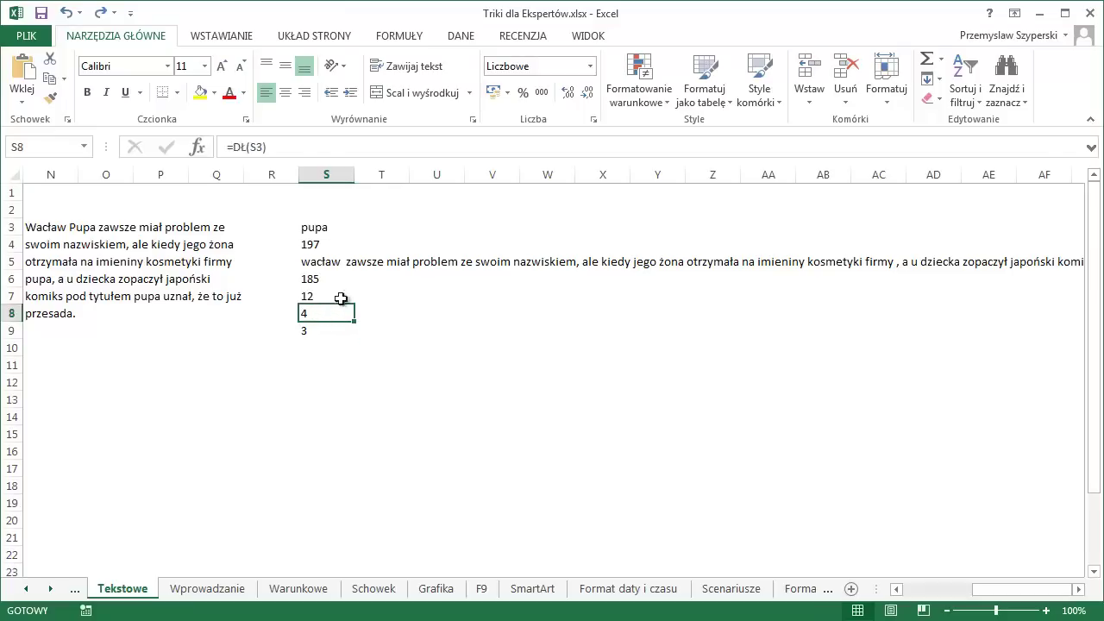
{"action": "left_click", "coordinate": [235, 146]}
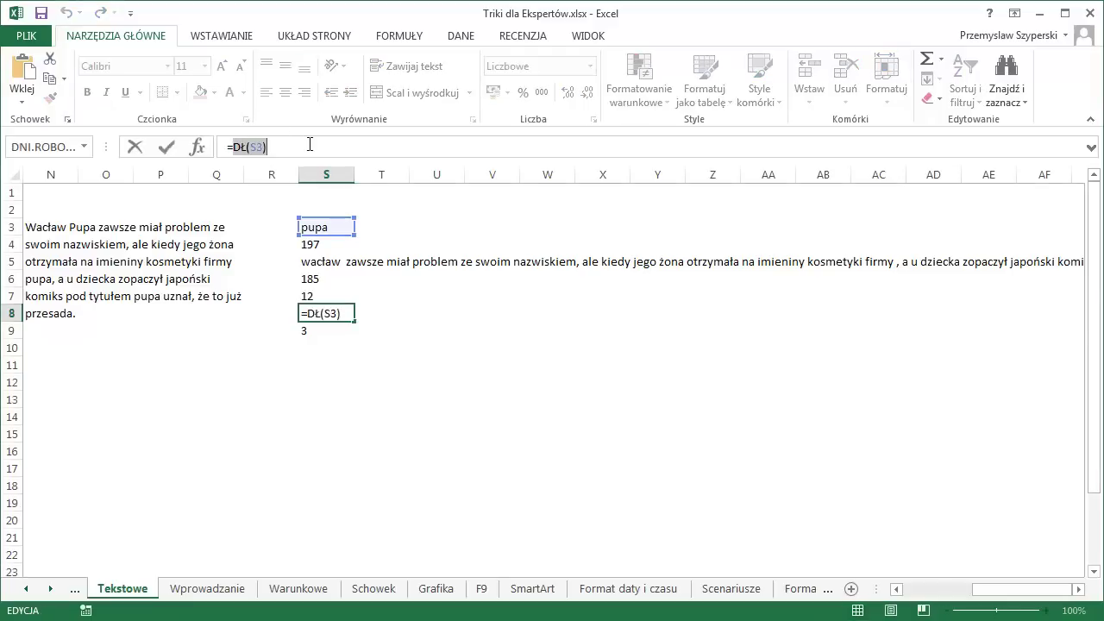
{"action": "left_click", "coordinate": [320, 337]}
{"action": "double_click", "coordinate": [255, 147]}
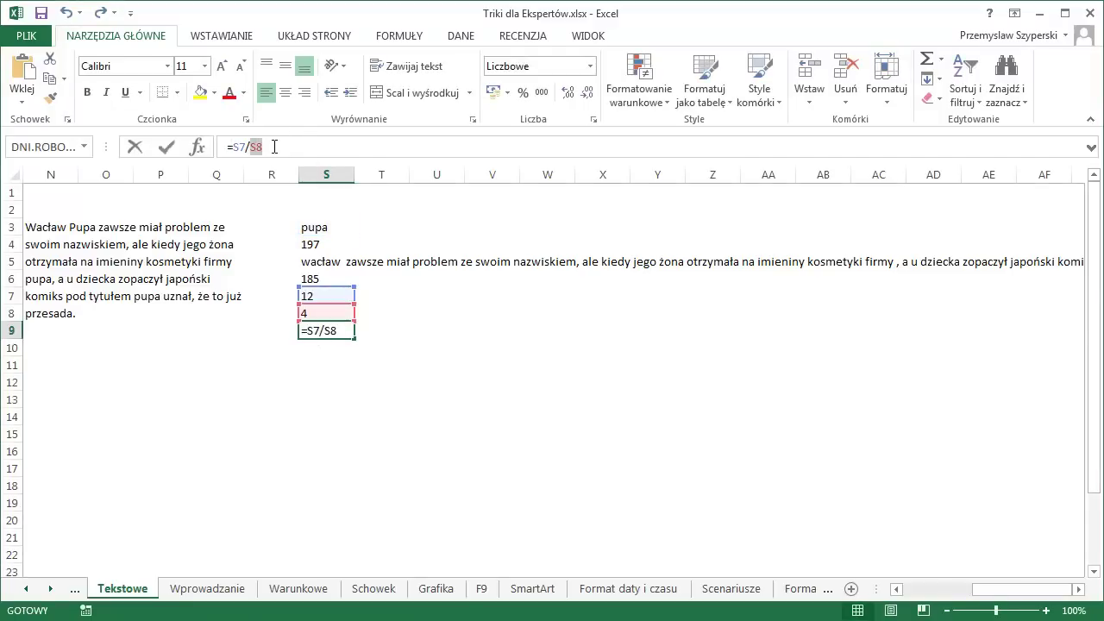
{"action": "type", "text": "DŁ(S3)"}
{"action": "key", "text": "Return"}
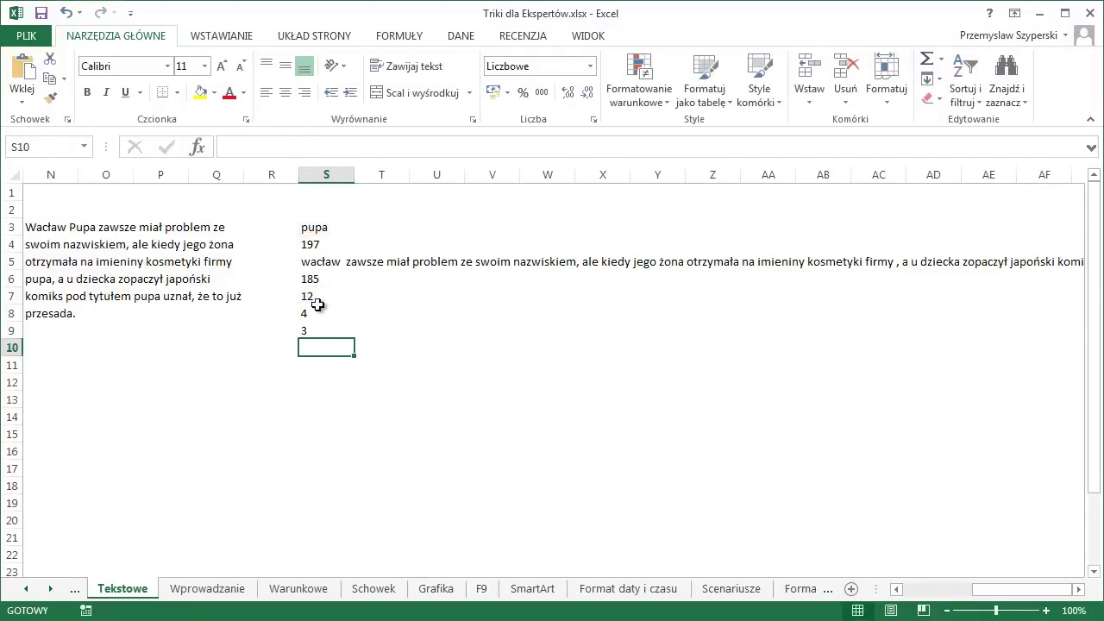
Replace S7 in S9's formula with (S4-S6), making it =(S4-S6)/DŁ(S3).
{"action": "left_click", "coordinate": [315, 299]}
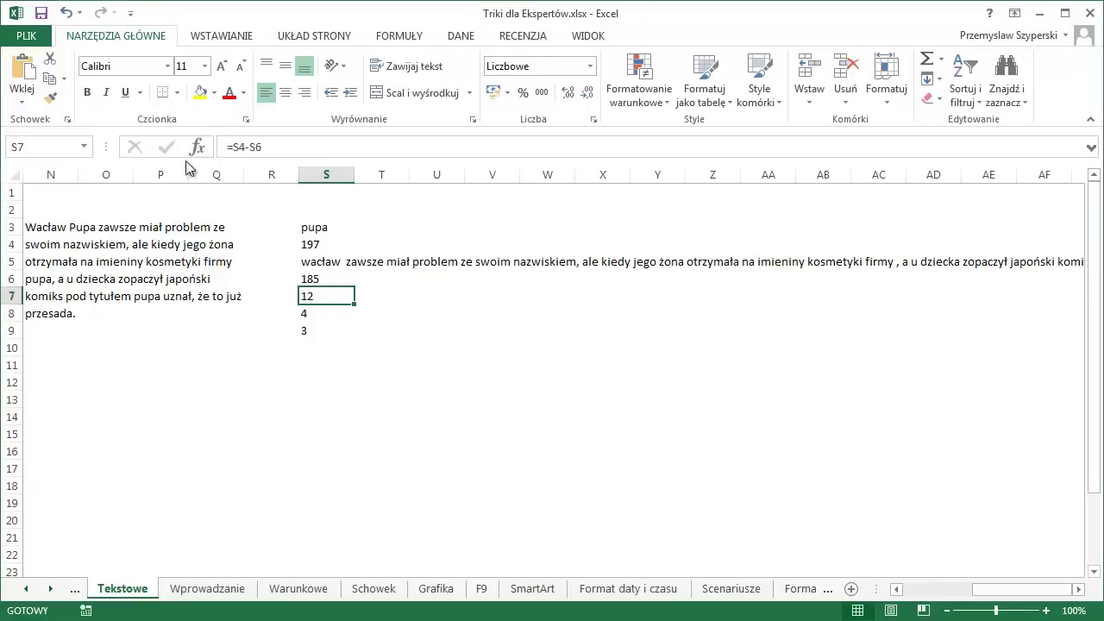
{"action": "left_click_drag", "start_coordinate": [233, 146], "coordinate": [302, 147]}
{"action": "key", "text": "ctrl+c"}
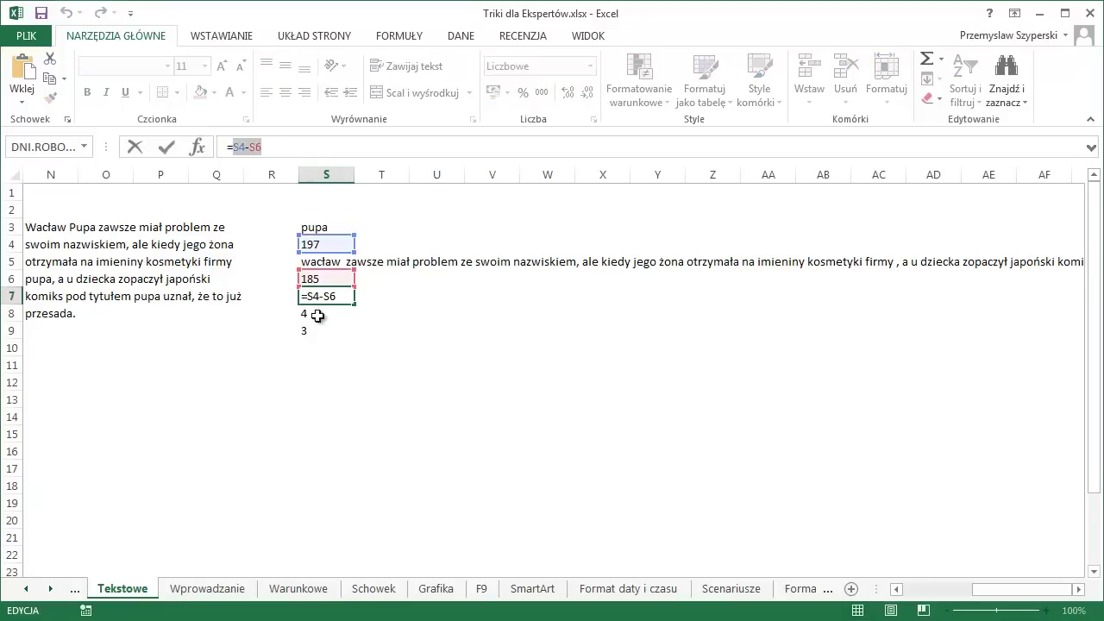
{"action": "key", "text": "Escape"}
{"action": "left_click", "coordinate": [318, 332]}
{"action": "left_click_drag", "start_coordinate": [230, 146], "coordinate": [245, 147]}
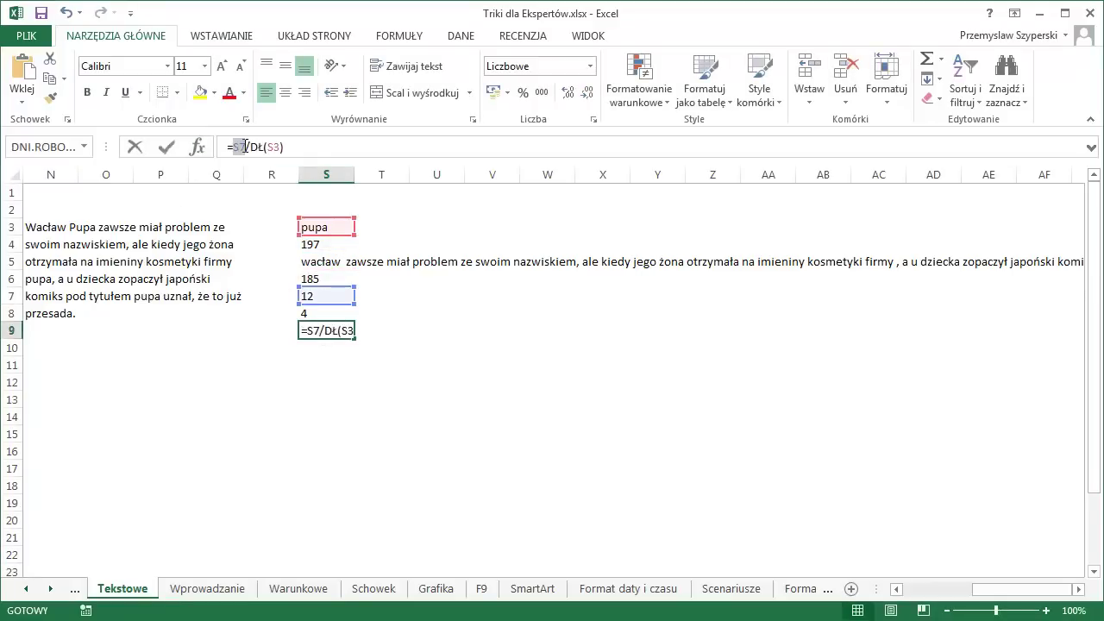
{"action": "key", "text": "ctrl+v"}
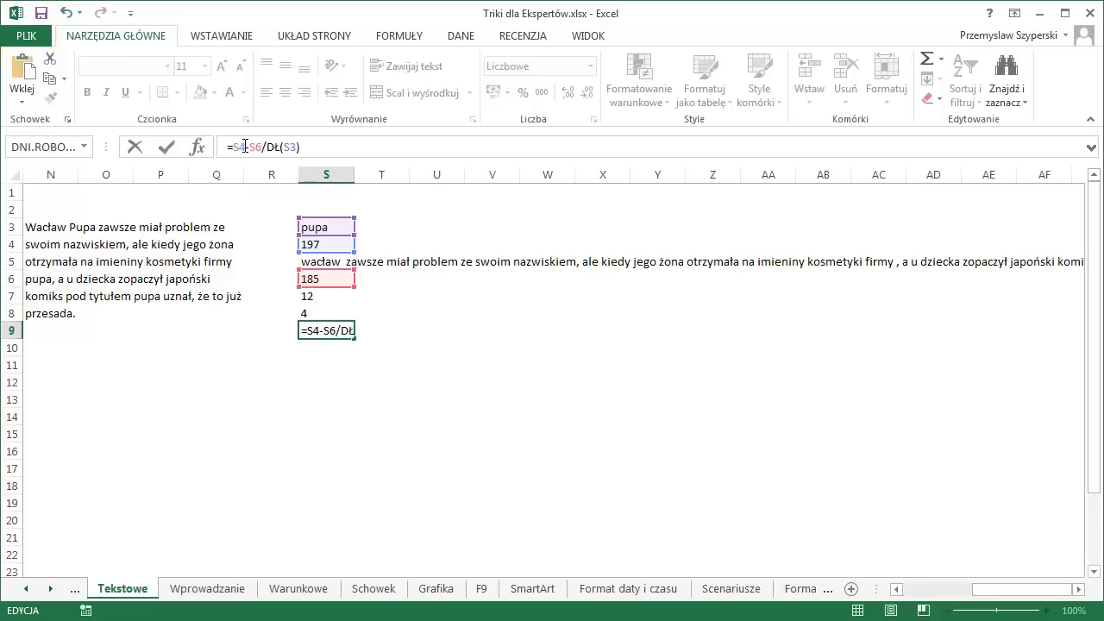
{"action": "type", "text": ")/DŁ"}
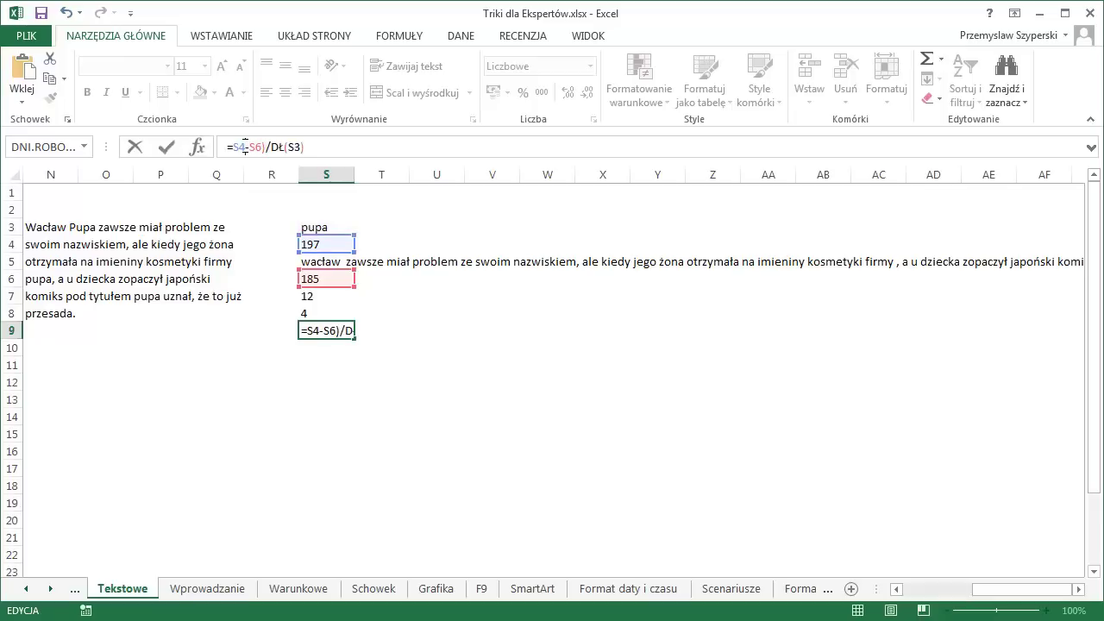
{"action": "type", "text": "("}
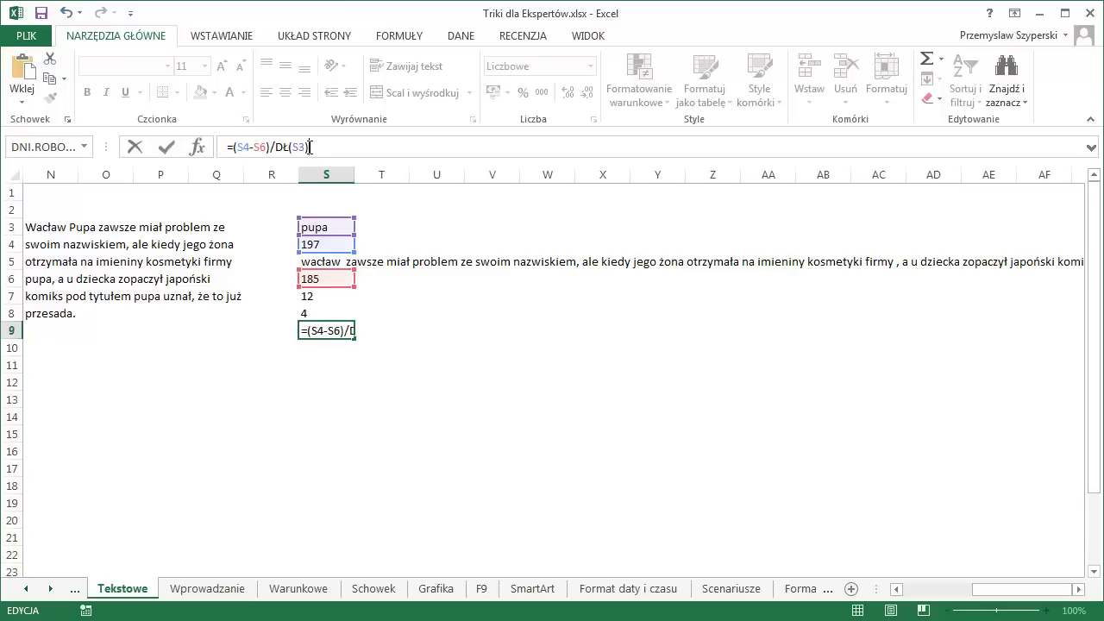
{"action": "key", "text": "Return"}
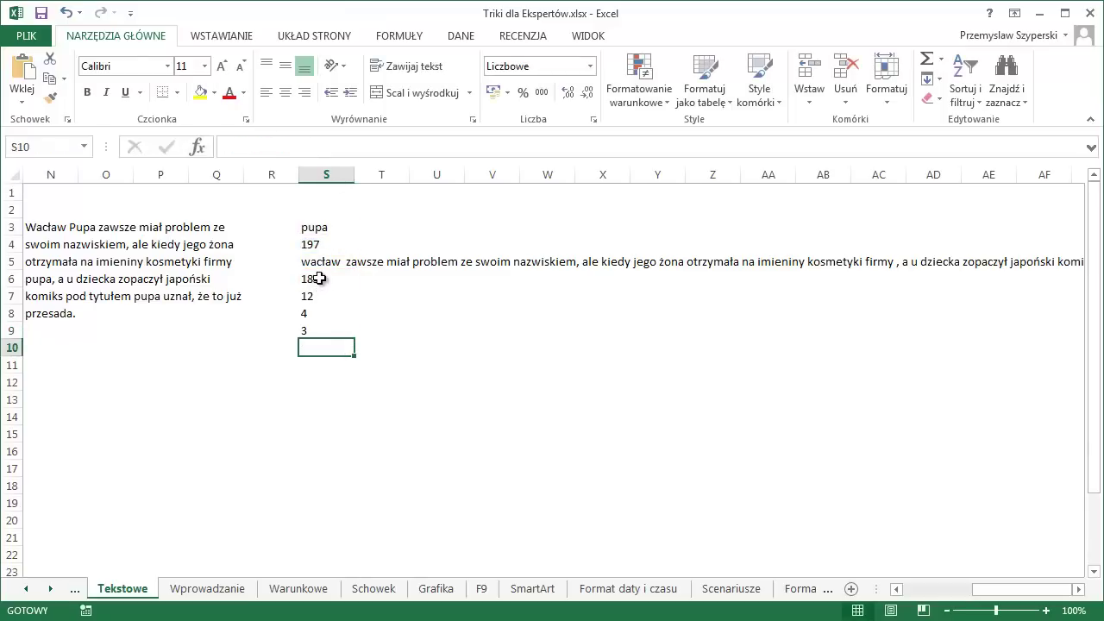
Replace the S6 reference in S9's formula with DŁ(S5).
{"action": "left_click", "coordinate": [319, 279]}
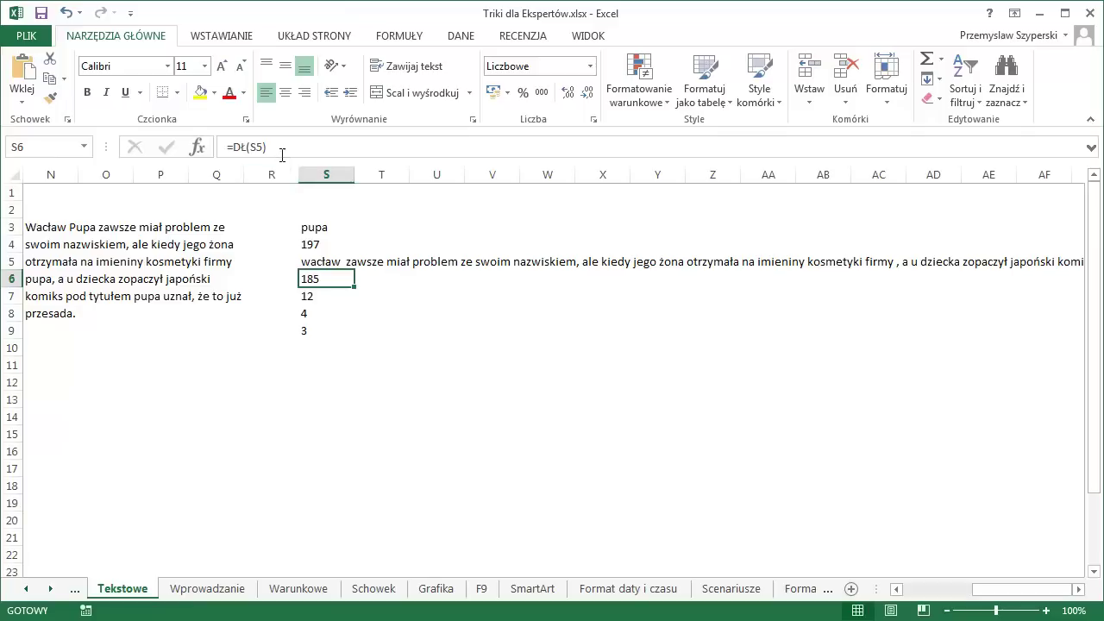
{"action": "left_click_drag", "start_coordinate": [280, 147], "coordinate": [230, 146]}
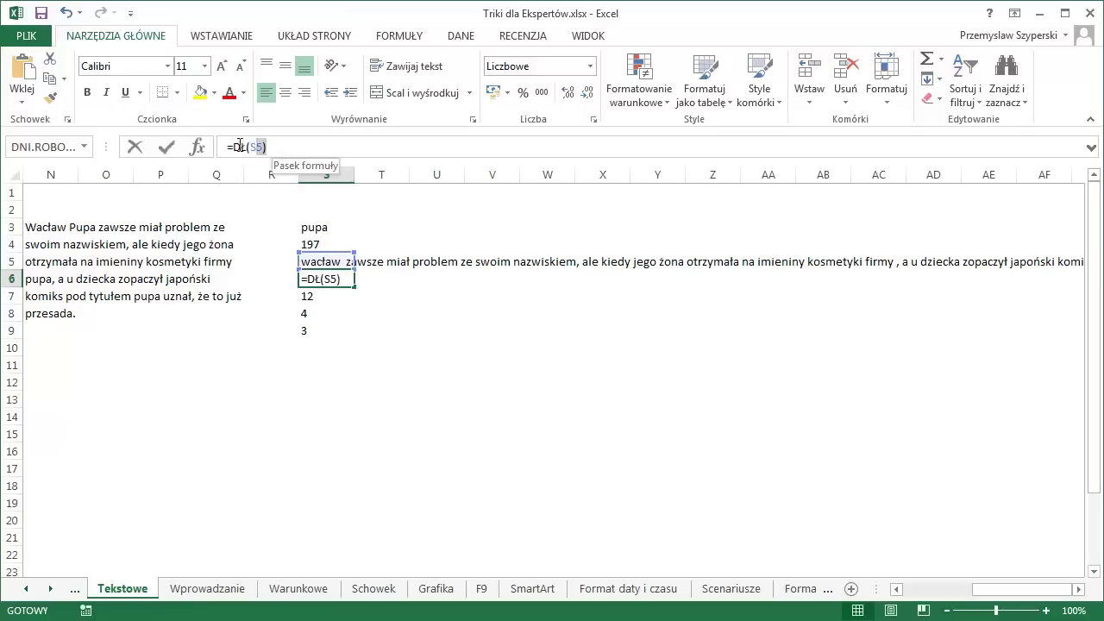
{"action": "key", "text": "Escape"}
{"action": "left_click", "coordinate": [323, 313]}
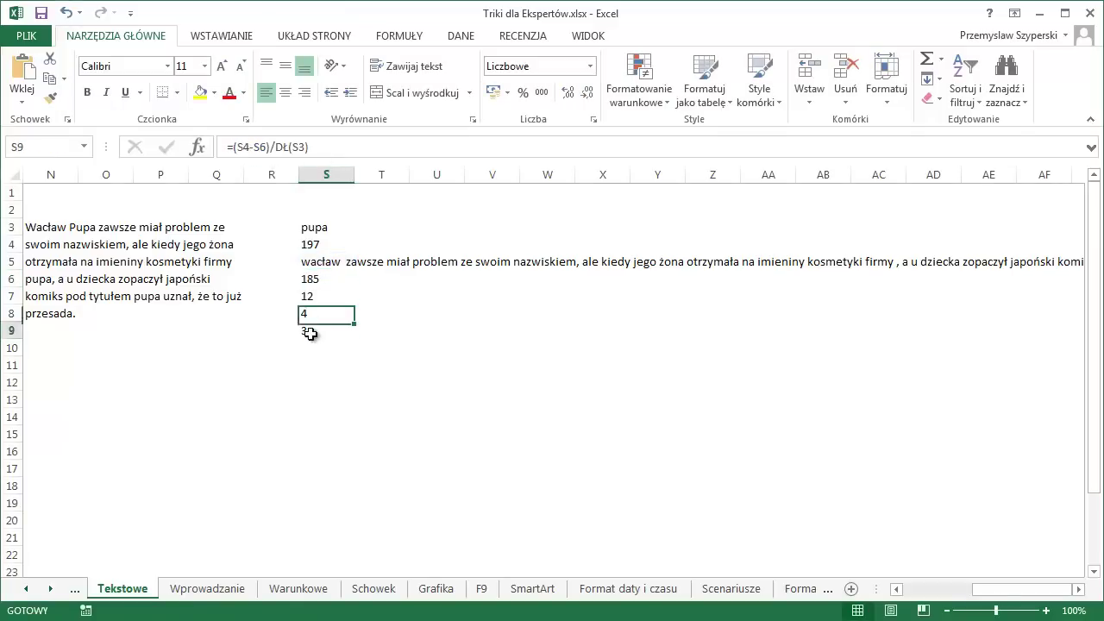
{"action": "left_click", "coordinate": [326, 330]}
{"action": "left_click", "coordinate": [257, 146]}
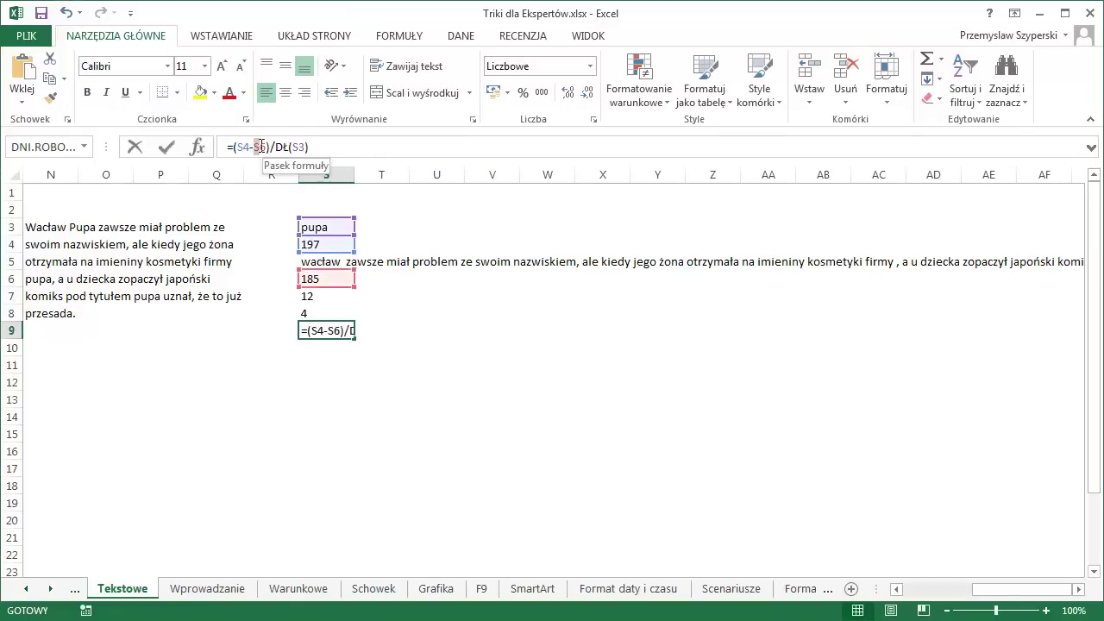
{"action": "type", "text": "DŁ(S5"}
{"action": "key", "text": "Return"}
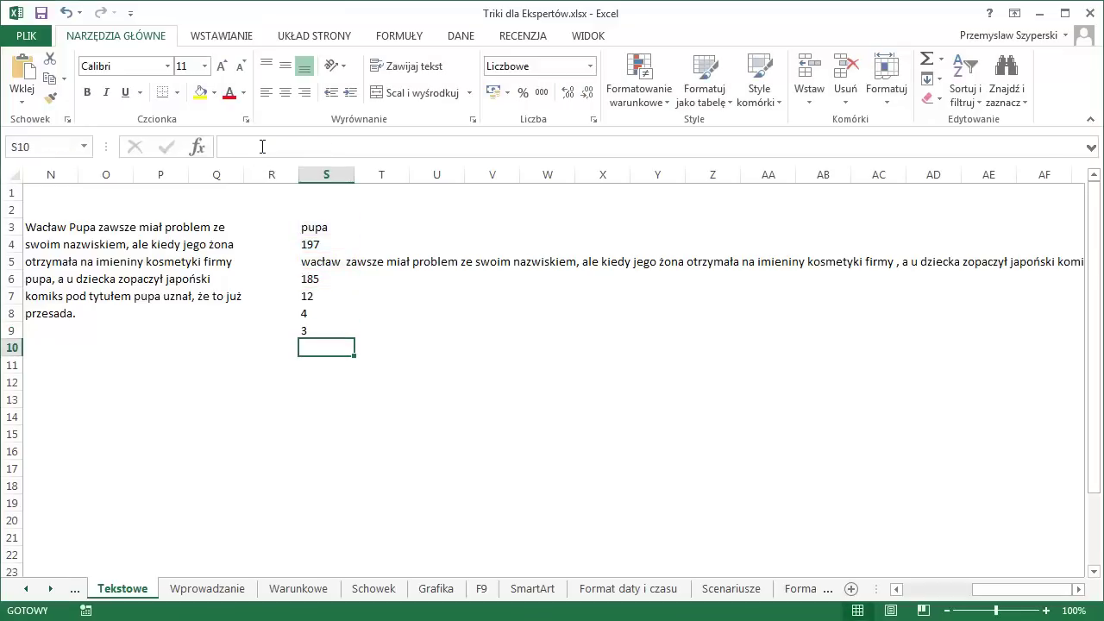
Replace the S5 reference in S9's formula with the PODSTAW(LITERY.MAŁE(N3);"pupa";"") expression.
{"action": "left_click", "coordinate": [319, 263]}
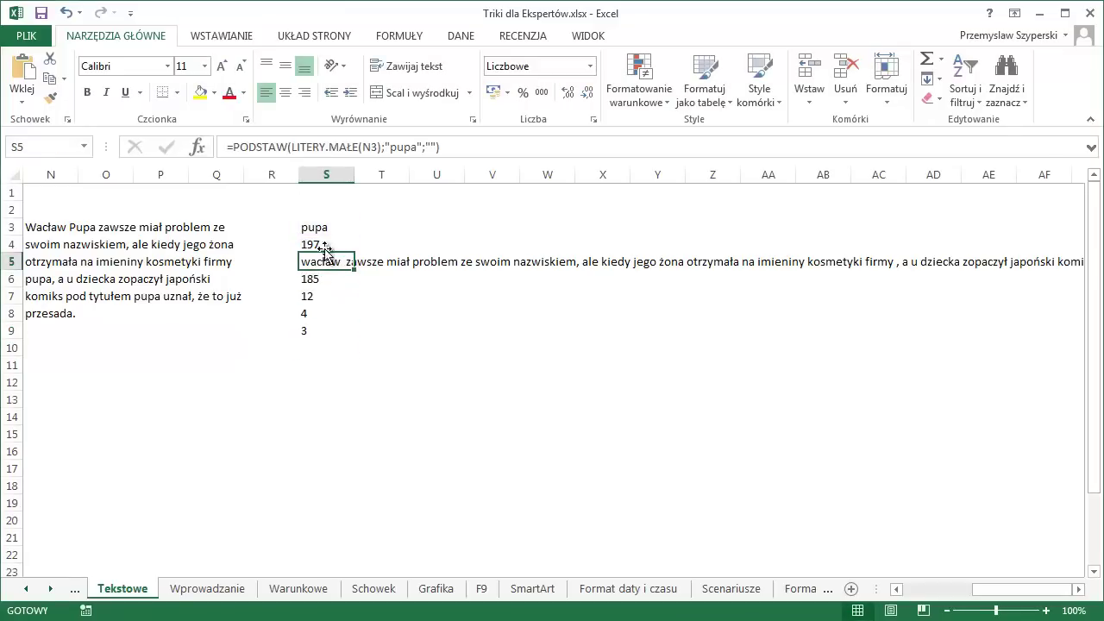
{"action": "left_click_drag", "start_coordinate": [441, 147], "coordinate": [238, 148]}
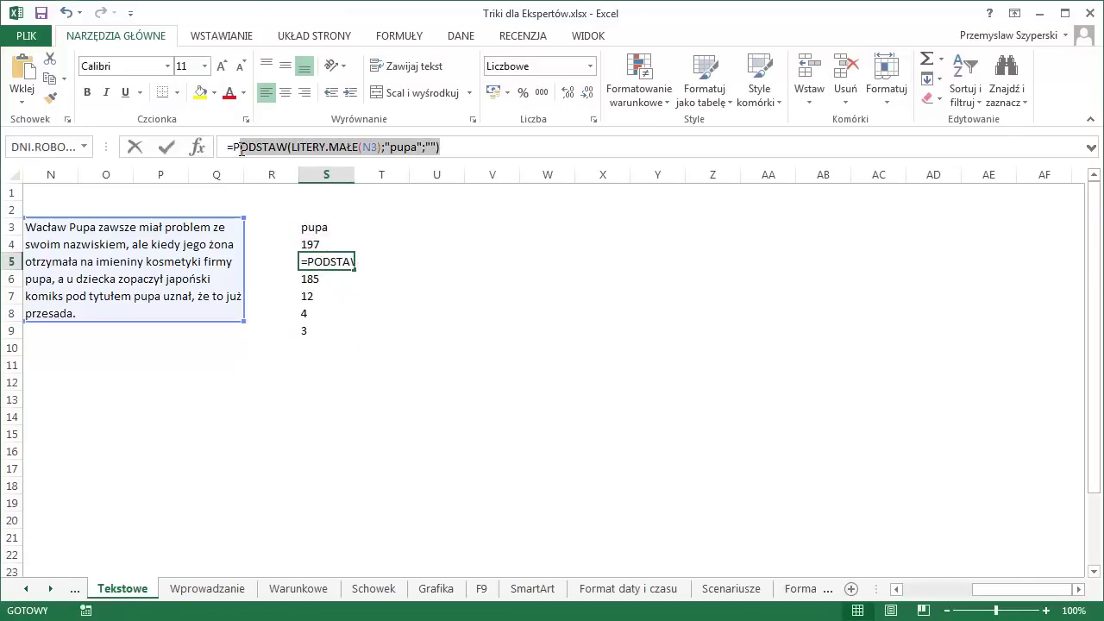
{"action": "key", "text": "Escape"}
{"action": "left_click", "coordinate": [326, 331]}
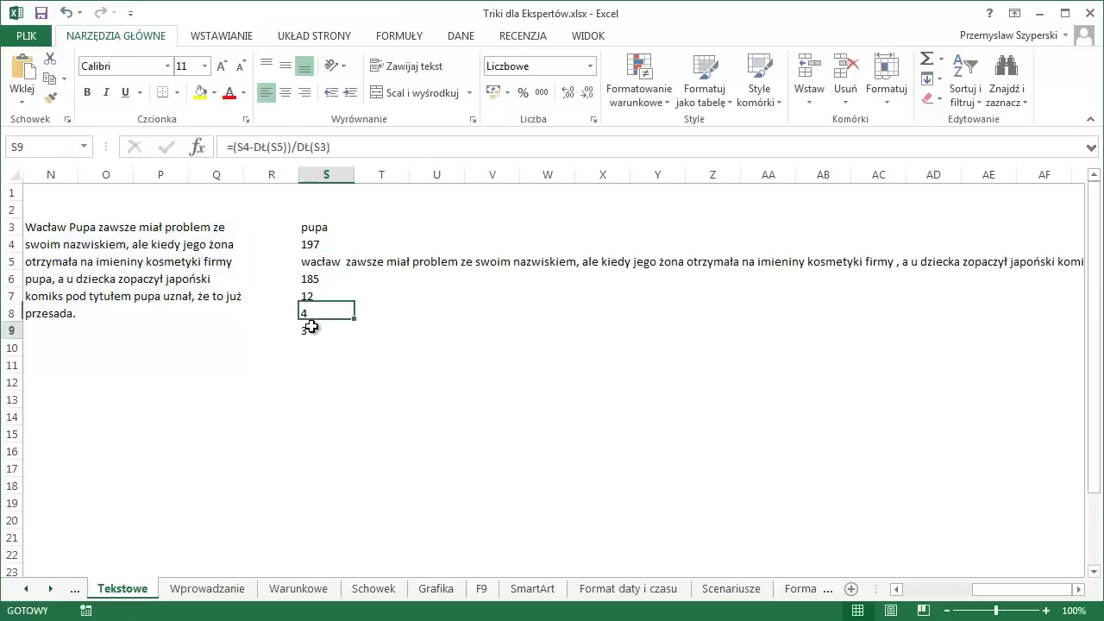
{"action": "double_click", "coordinate": [281, 147]}
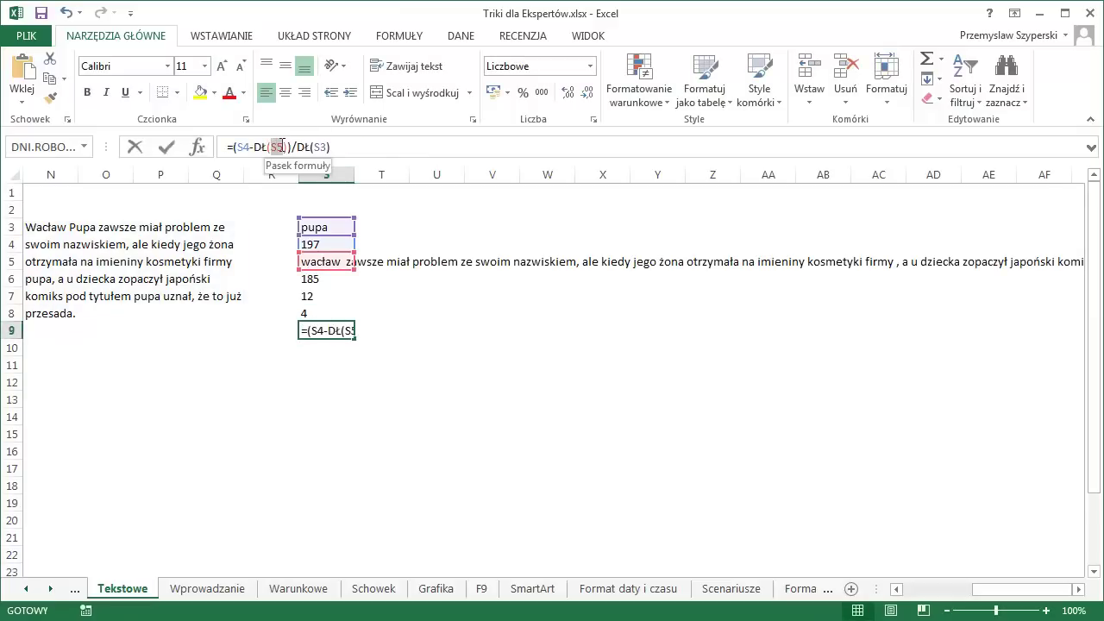
{"action": "type", "text": "PODSTAW(LITERY.MAŁE(N3);\"pupa\";\"\")"}
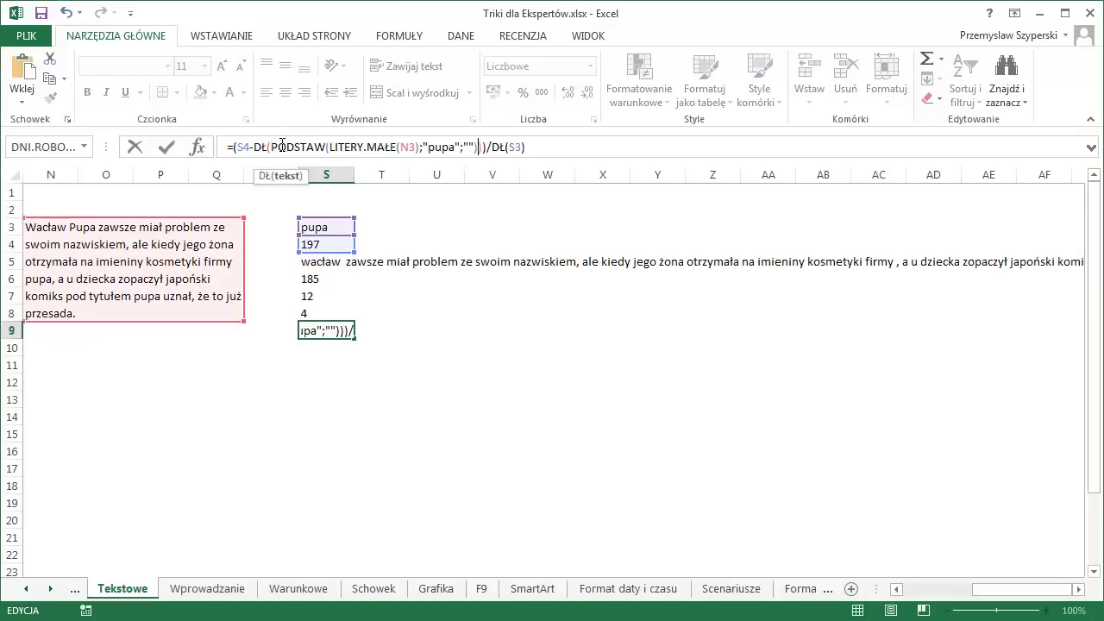
{"action": "key", "text": "Return"}
Replace the S4 reference in S9's formula with DŁ(N3), still returning 3.
{"action": "left_click", "coordinate": [302, 245]}
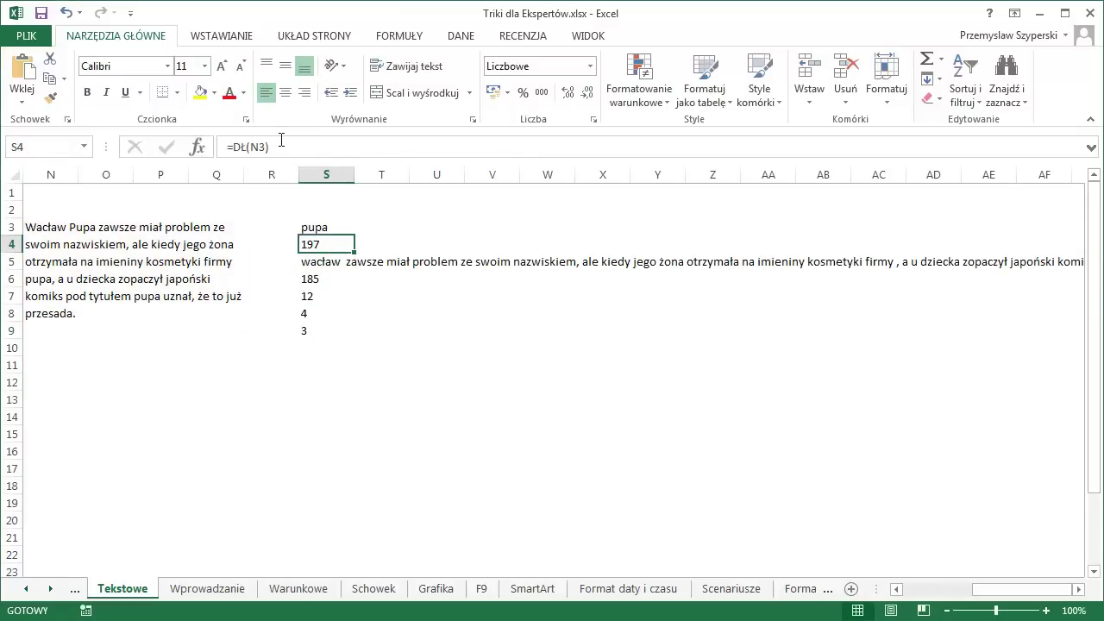
{"action": "left_click", "coordinate": [281, 147]}
{"action": "key", "text": "Escape"}
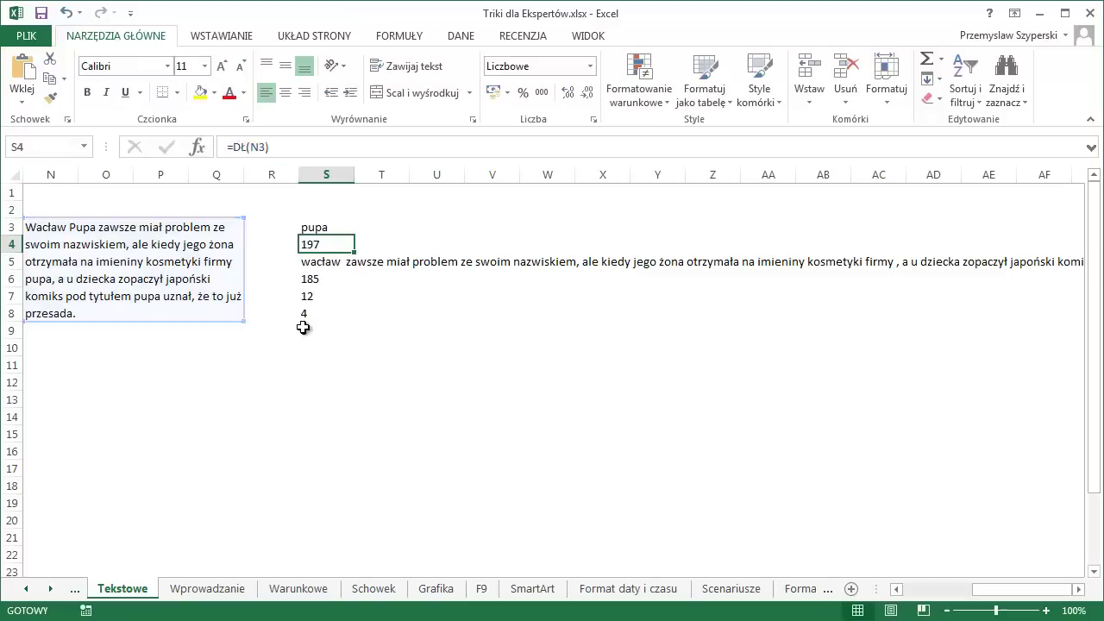
{"action": "left_click", "coordinate": [303, 327]}
{"action": "left_click", "coordinate": [240, 147]}
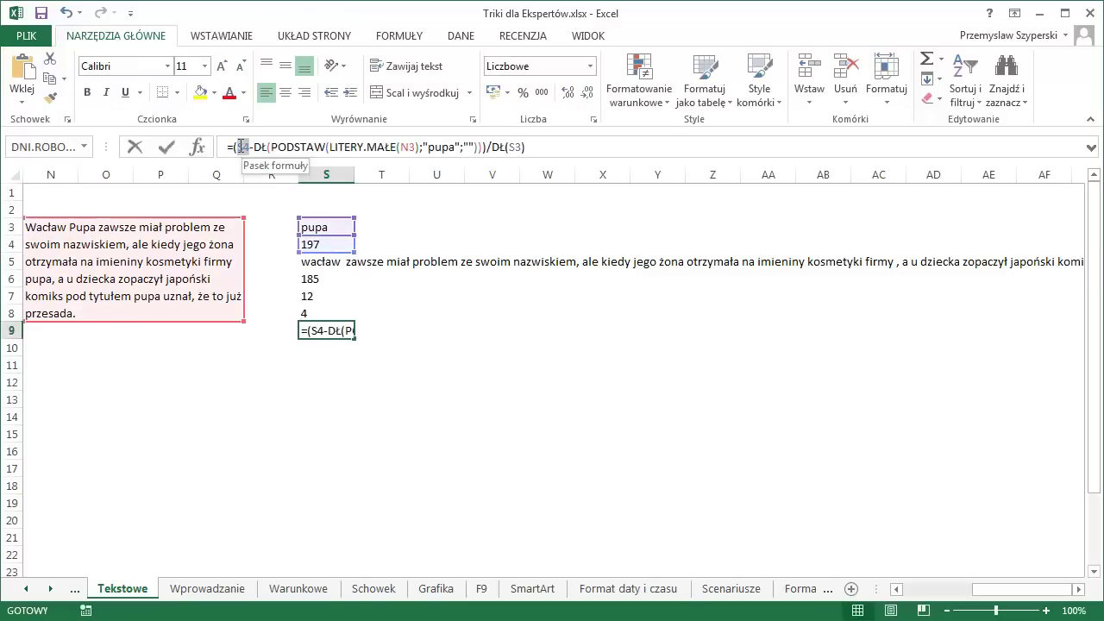
{"action": "double_click", "coordinate": [241, 146]}
{"action": "type", "text": "DŁ(N3)"}
{"action": "key", "text": "Return"}
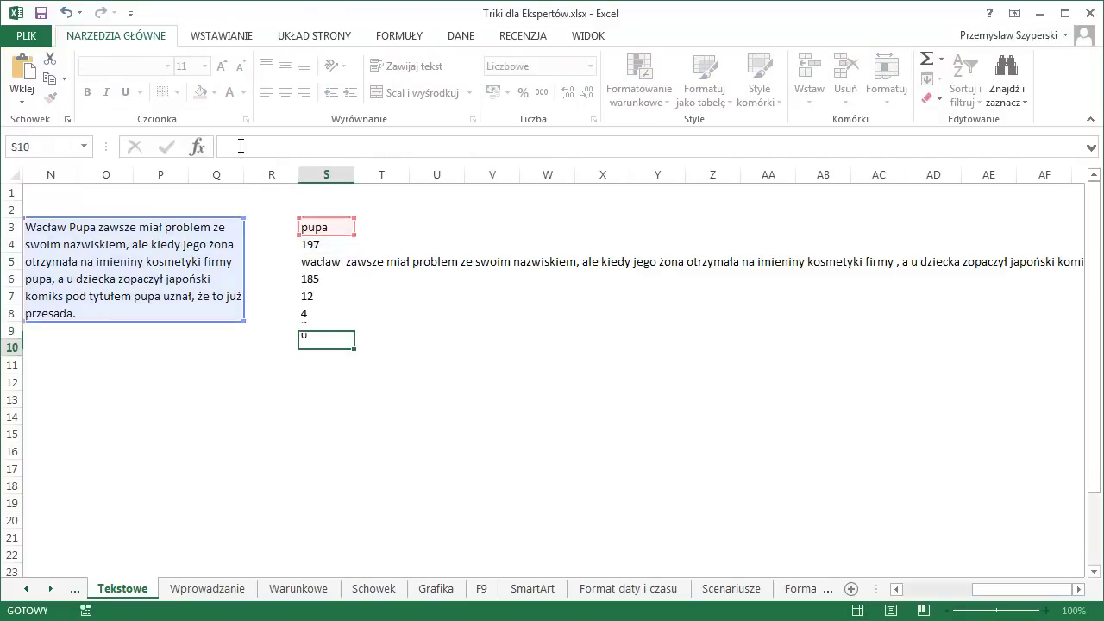
{"action": "left_click", "coordinate": [320, 226]}
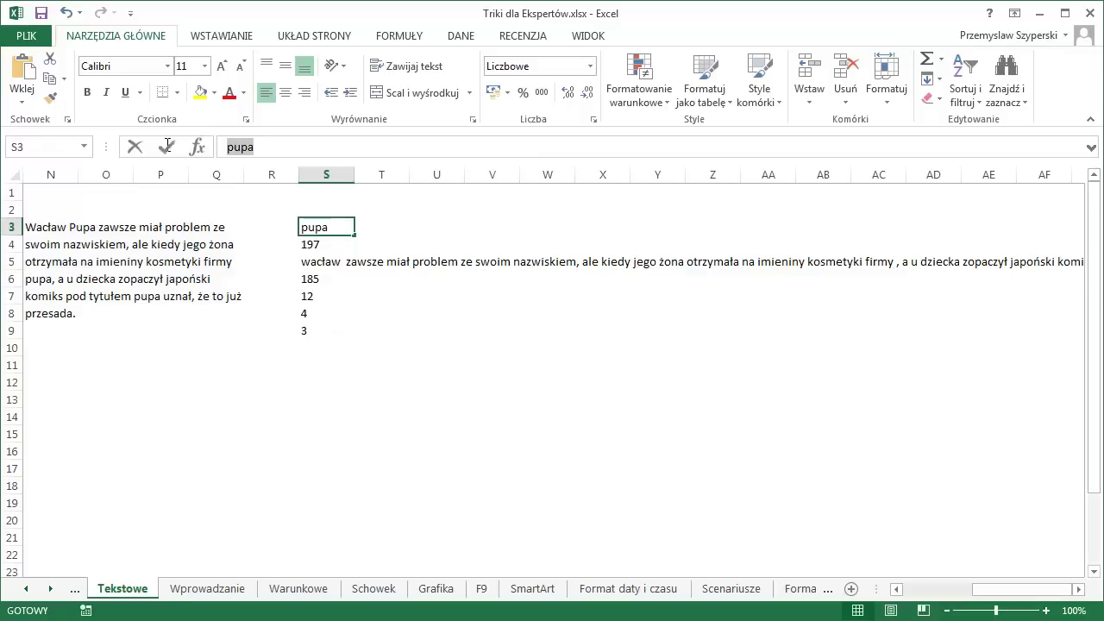
{"action": "left_click", "coordinate": [319, 330]}
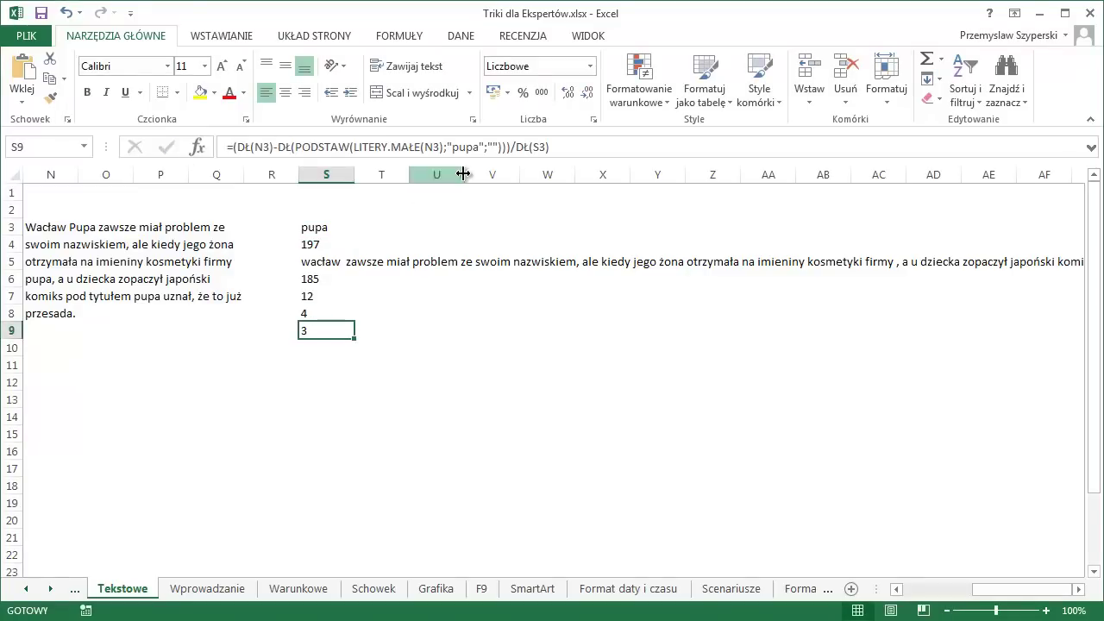
Replace S3 in S9's formula with the literal "pupa".
{"action": "left_click", "coordinate": [518, 147]}
{"action": "double_click", "coordinate": [540, 146]}
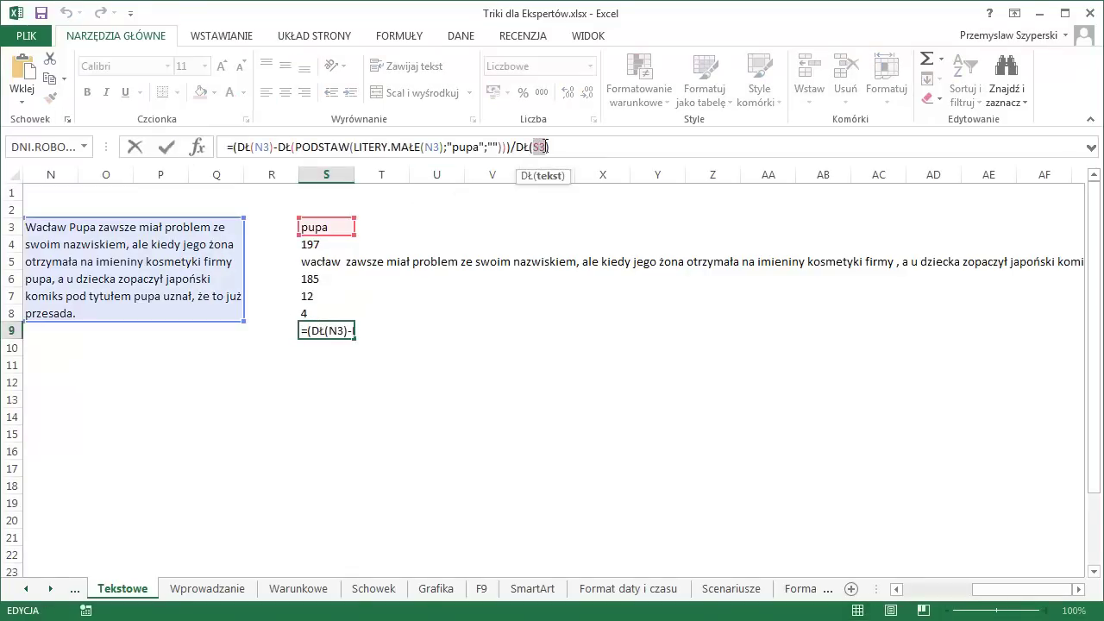
{"action": "type", "text": "\"pupa"}
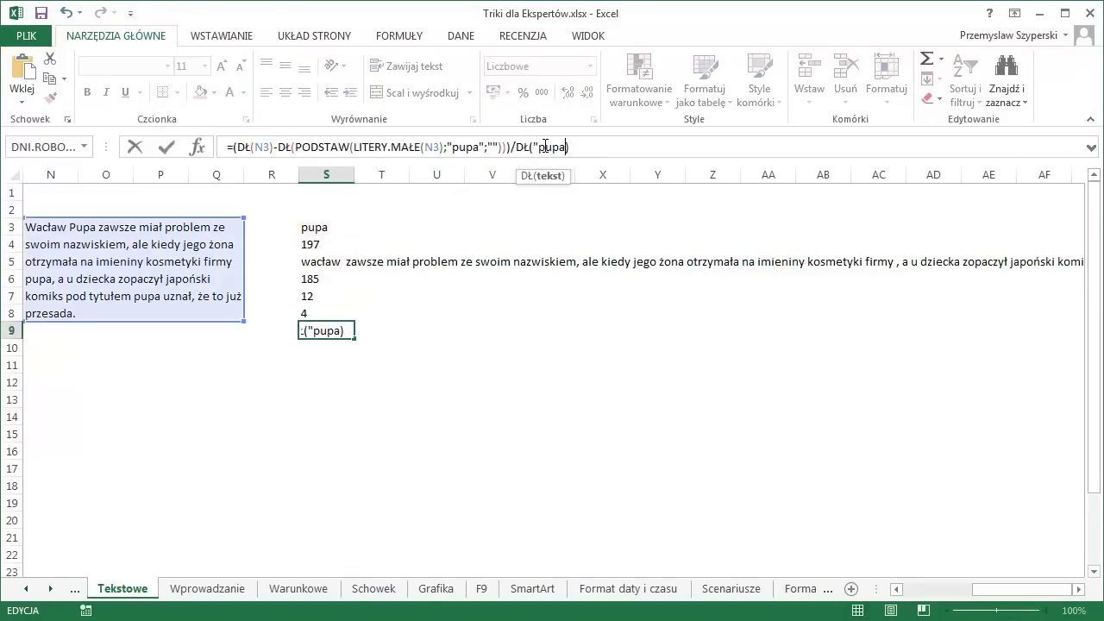
{"action": "type", "text": "\""}
{"action": "key", "text": "ctrl+Return"}
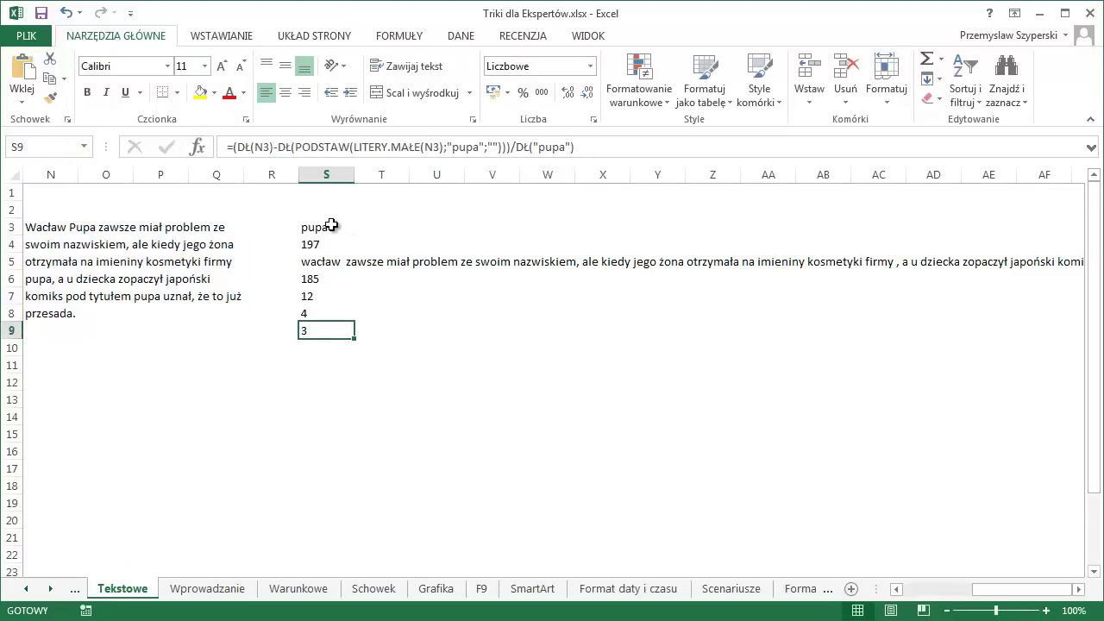
Clear the helper cells S3:S8, leaving S9 showing 3.
{"action": "left_click_drag", "start_coordinate": [315, 226], "coordinate": [321, 305]}
{"action": "key", "text": "Delete"}
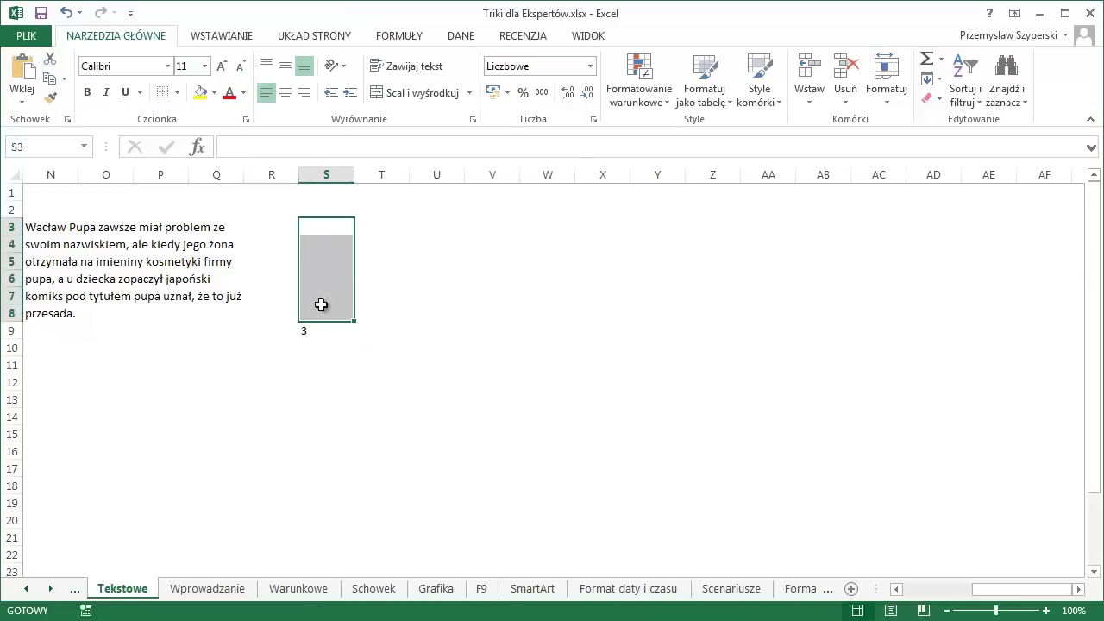
{"action": "left_click", "coordinate": [316, 329]}
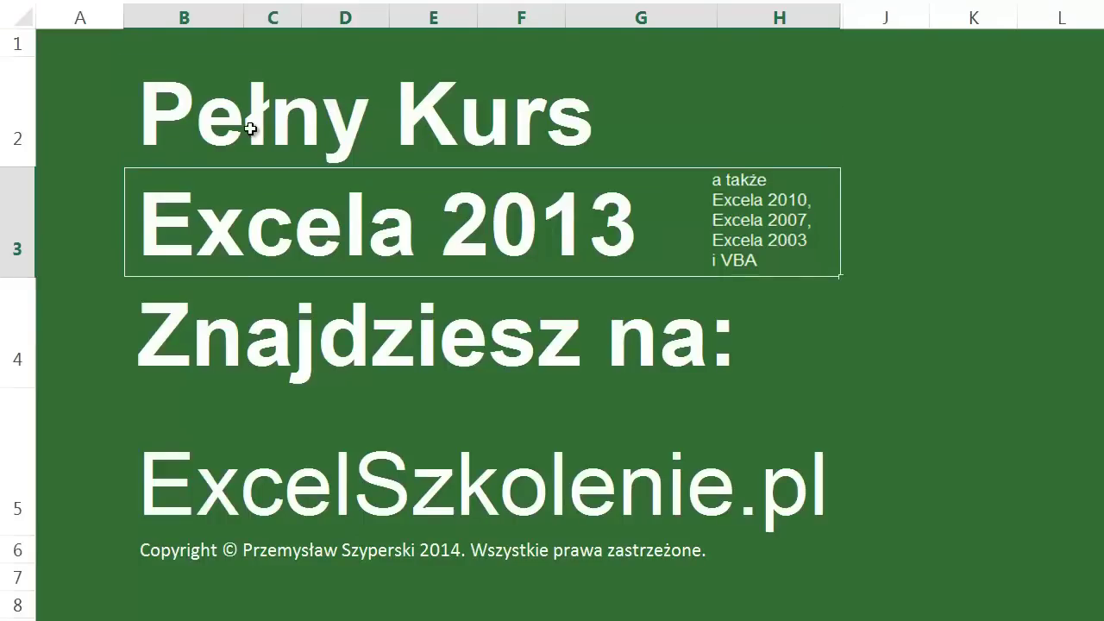
Step down through the rows of the closing Excel 2013 course promo sheet.
{"action": "key", "text": "Down"}
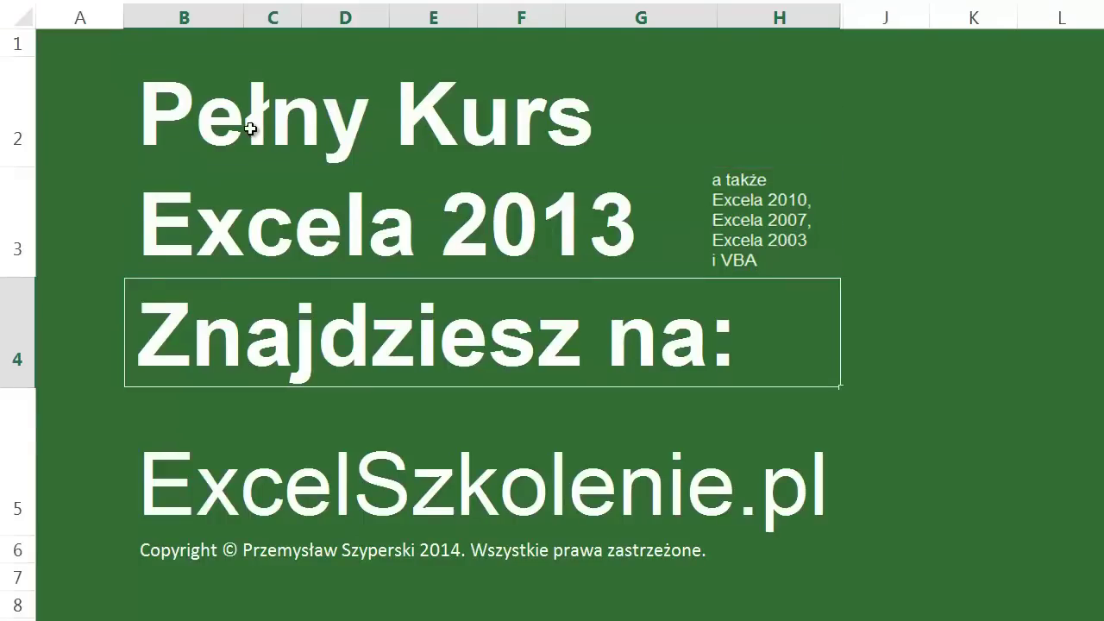
{"action": "key", "text": "Down"}
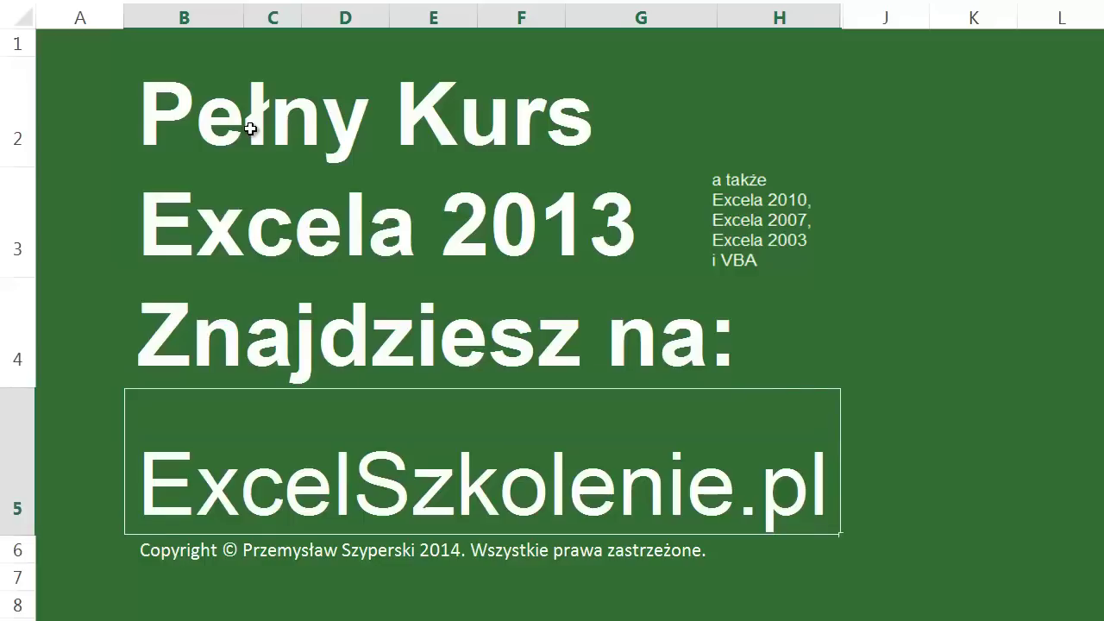